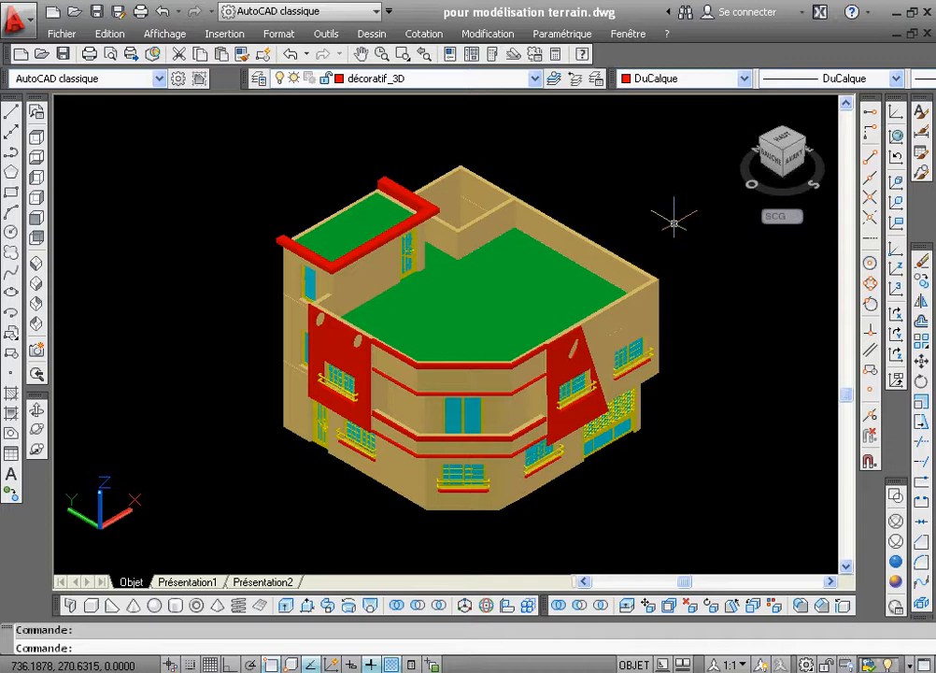
pyautogui.click(674, 222)
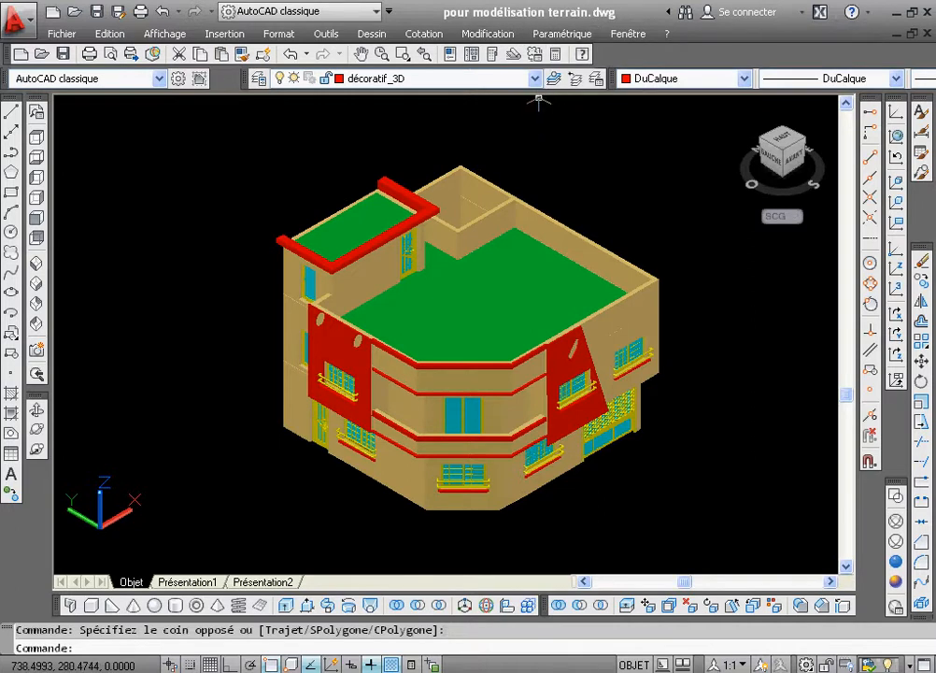
pyautogui.click(536, 79)
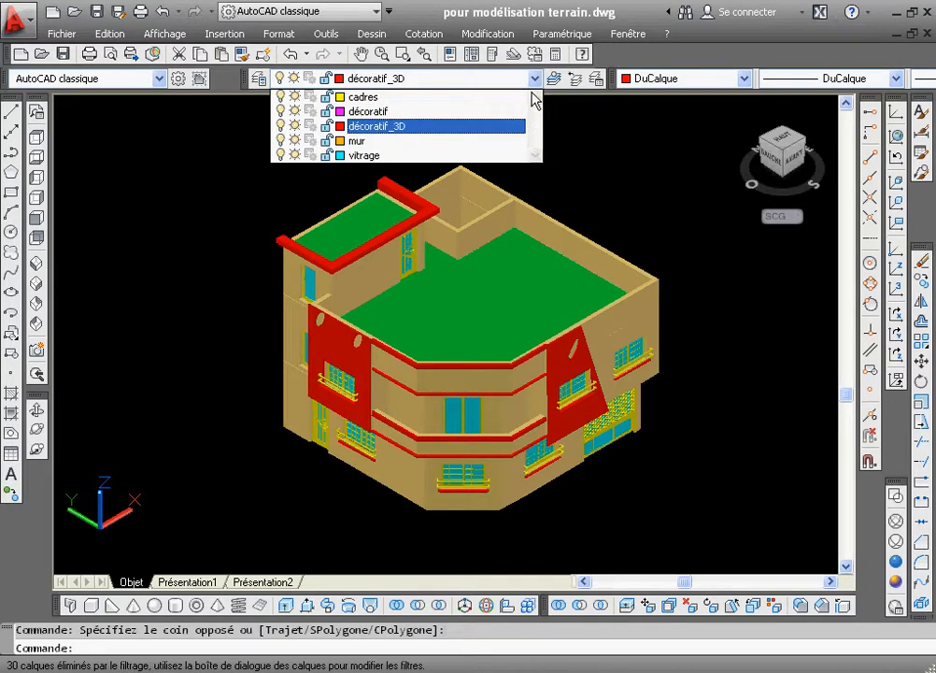
pyautogui.click(536, 83)
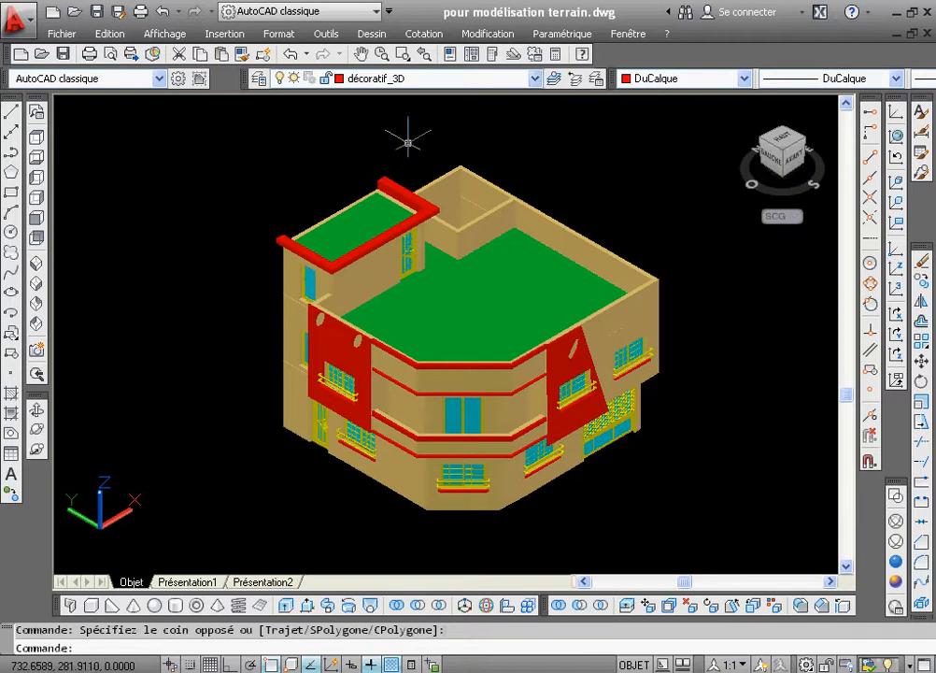
# - Open the layer properties manager and show the layers of the proje_calque_3D filter
pyautogui.click(259, 82)
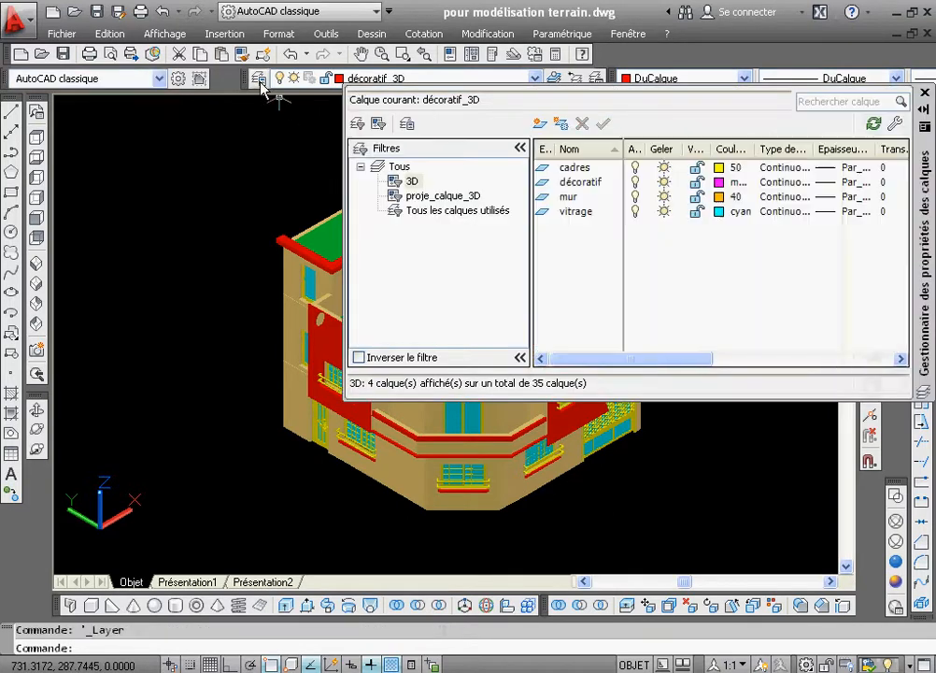
pyautogui.click(409, 182)
pyautogui.click(411, 181)
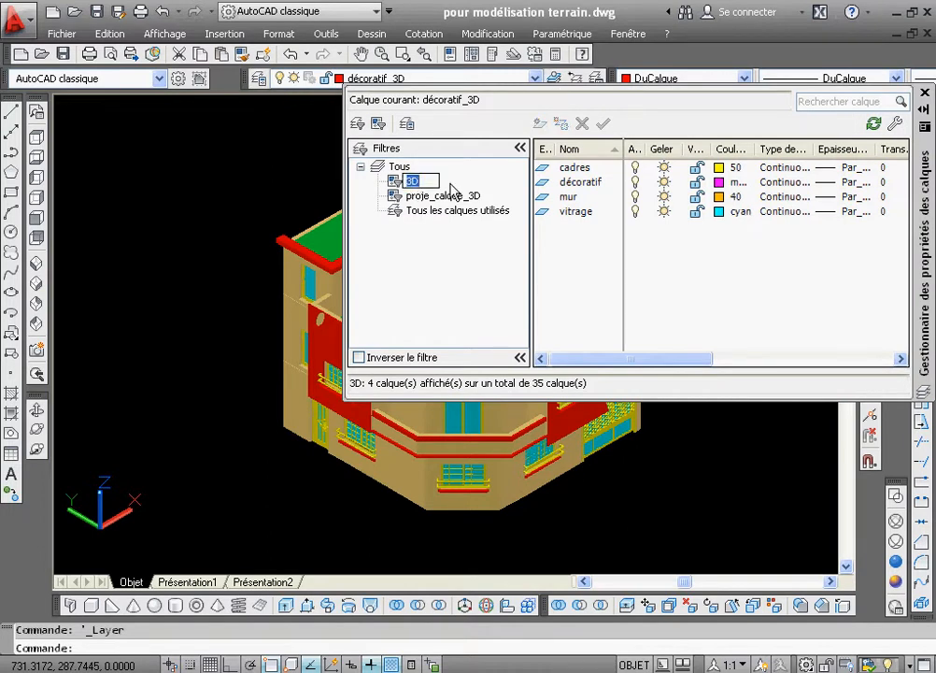
pyautogui.click(452, 182)
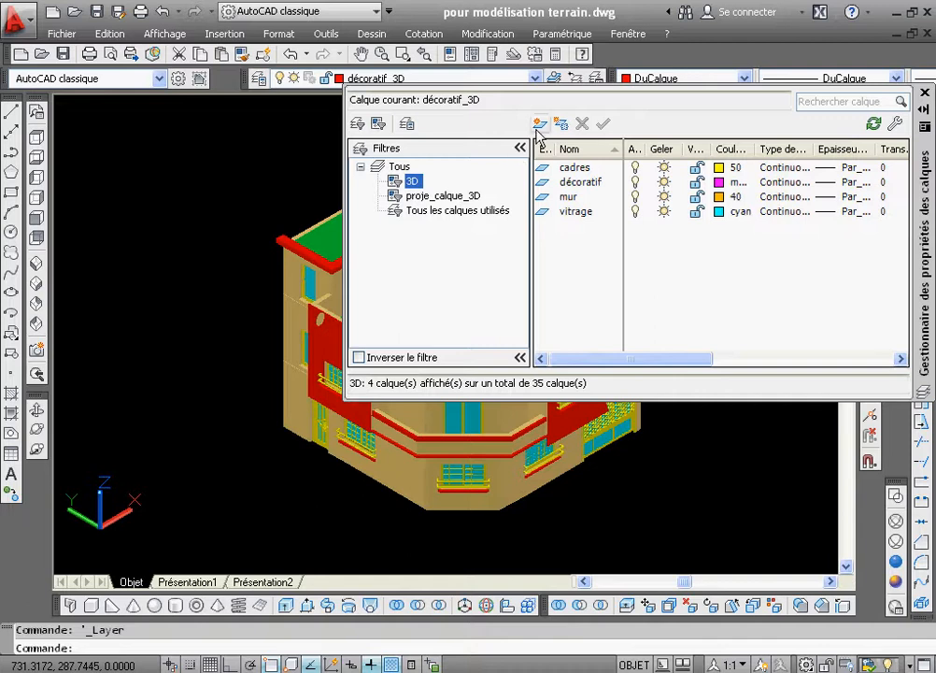
pyautogui.click(452, 196)
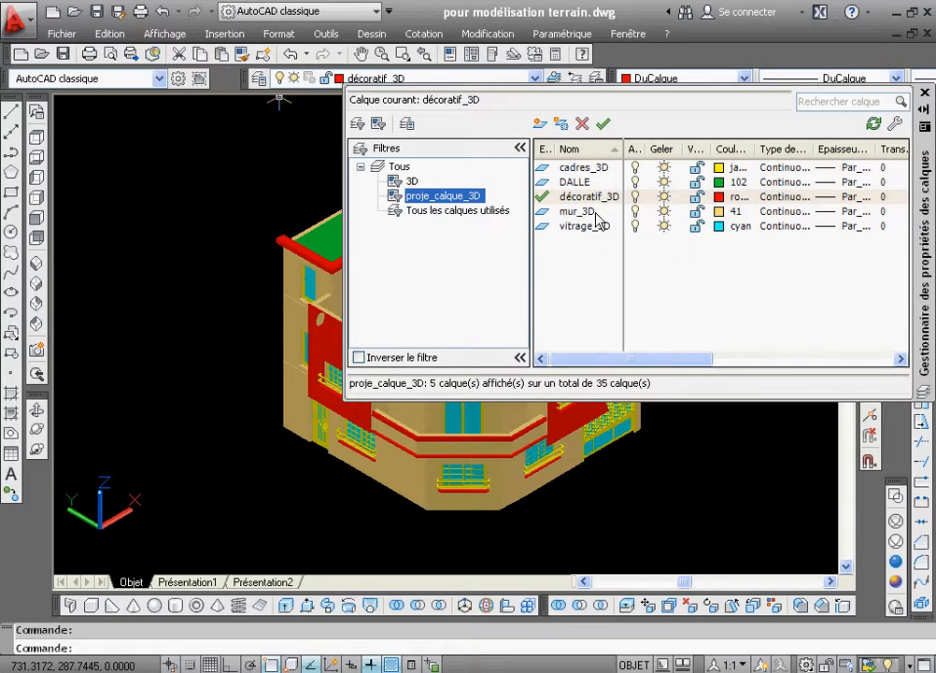
# - Create a new layer named route in the proje_calque_3D filter and give it the grey index colour 8
pyautogui.click(538, 127)
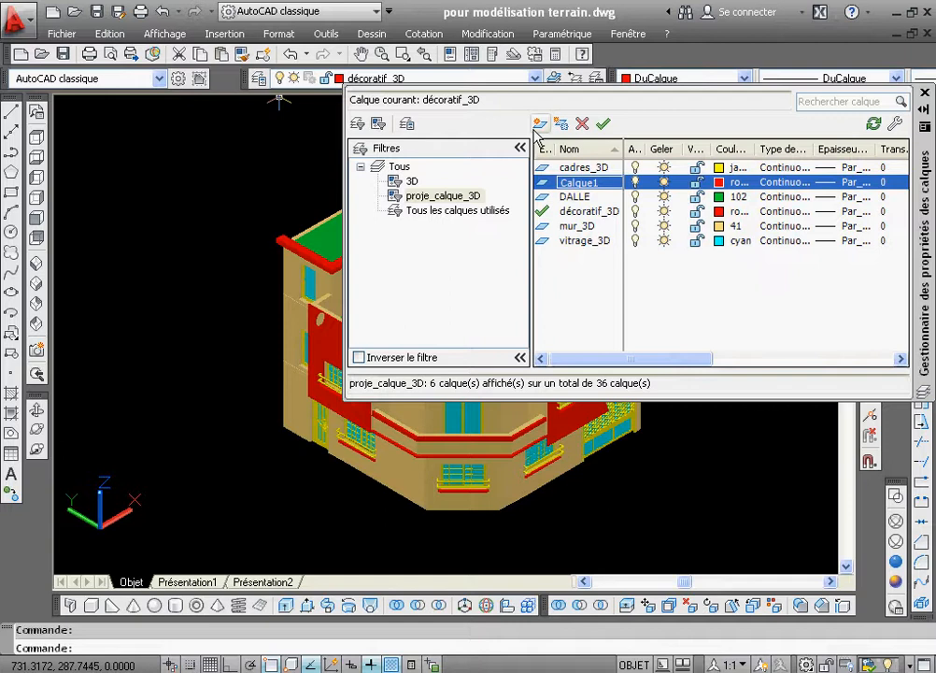
pyautogui.press('v')
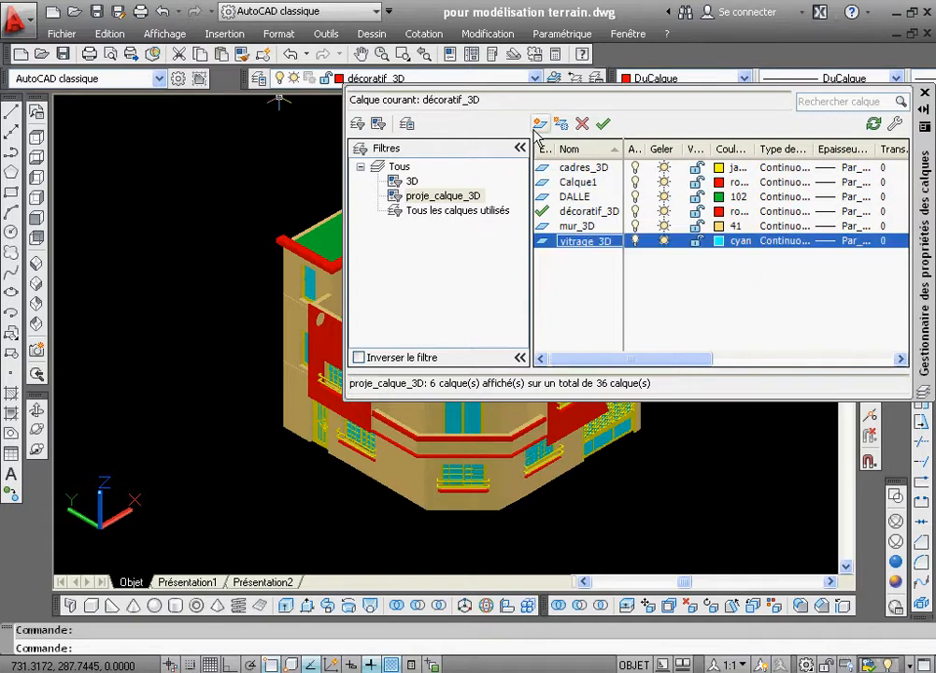
pyautogui.click(581, 183)
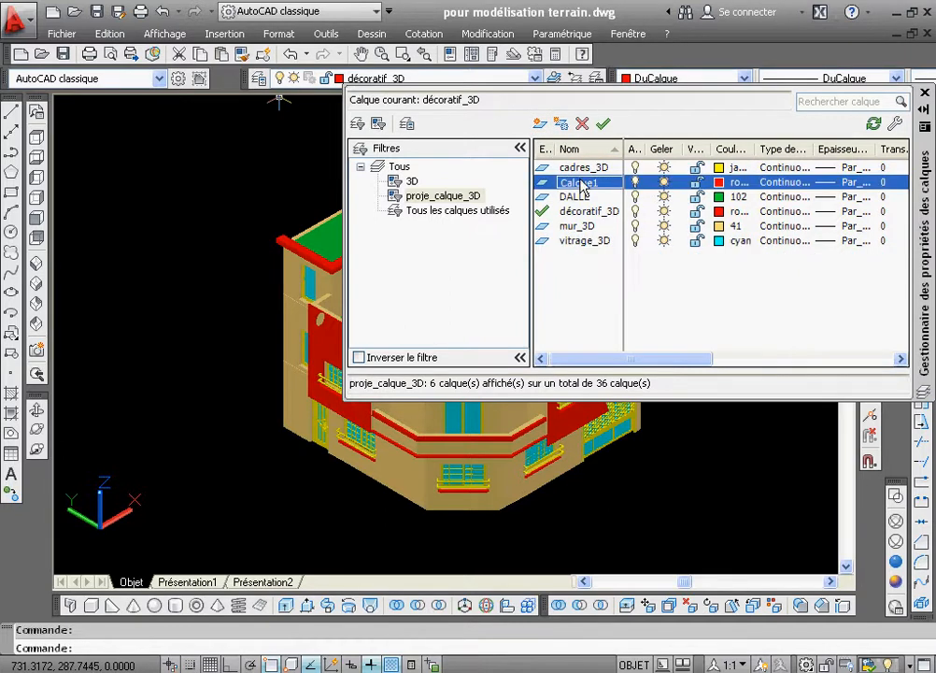
pyautogui.click(581, 184)
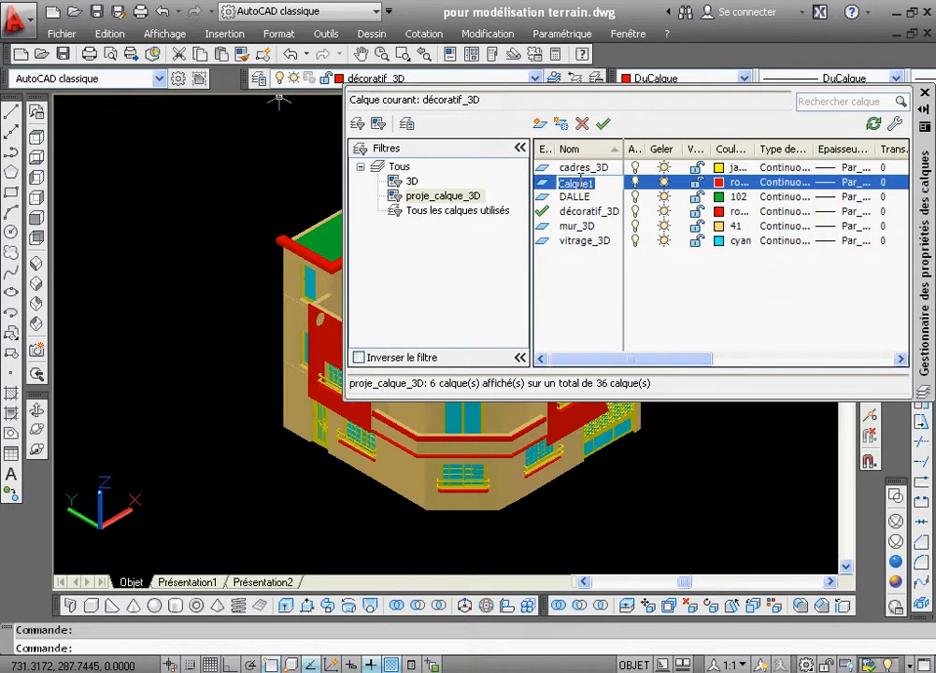
pyautogui.write('route')
pyautogui.click(725, 184)
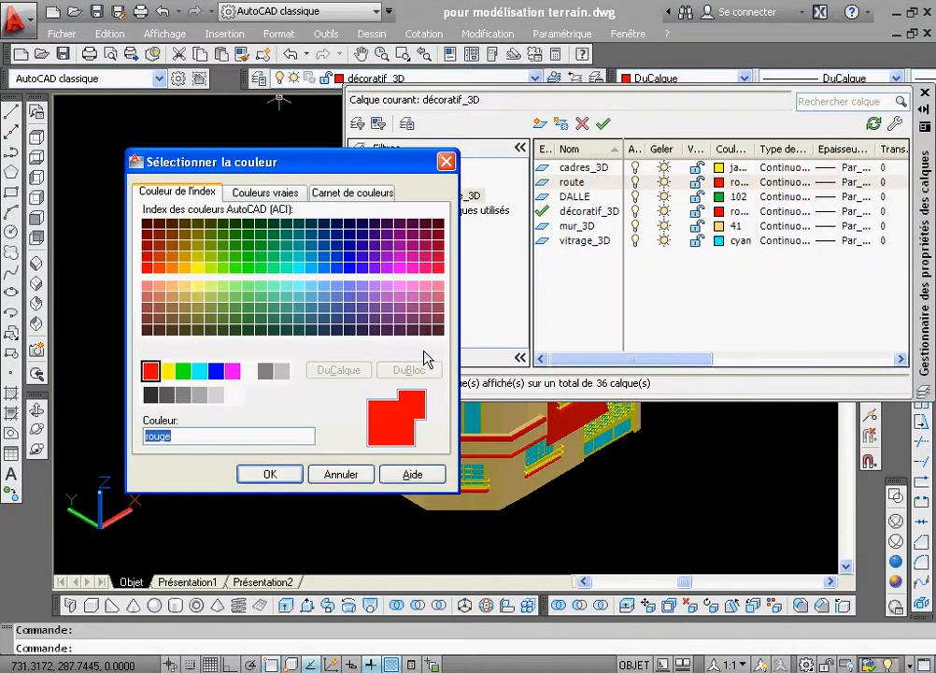
pyautogui.click(265, 371)
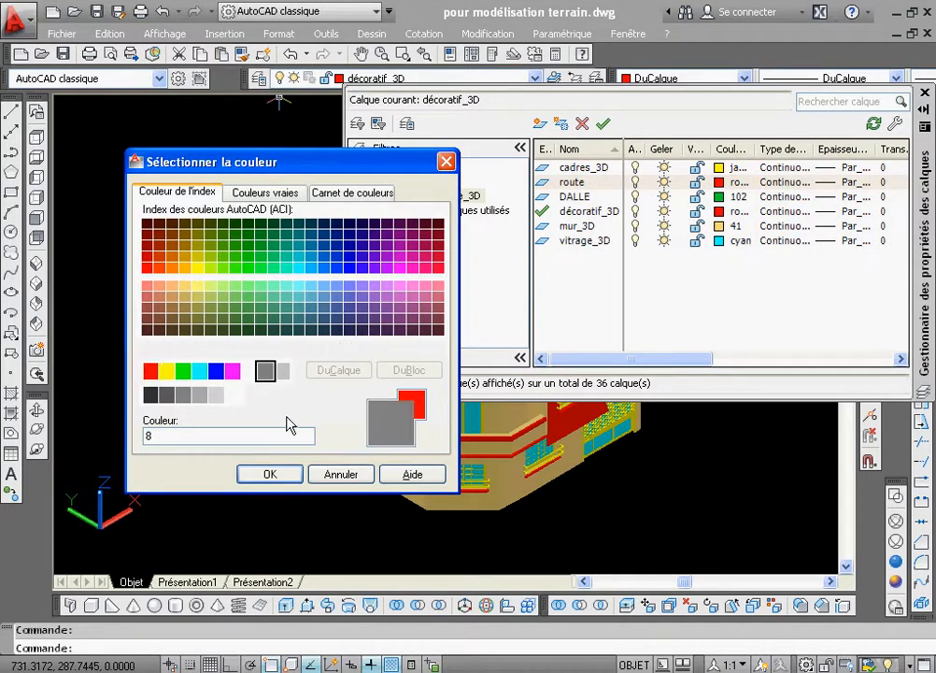
pyautogui.click(280, 476)
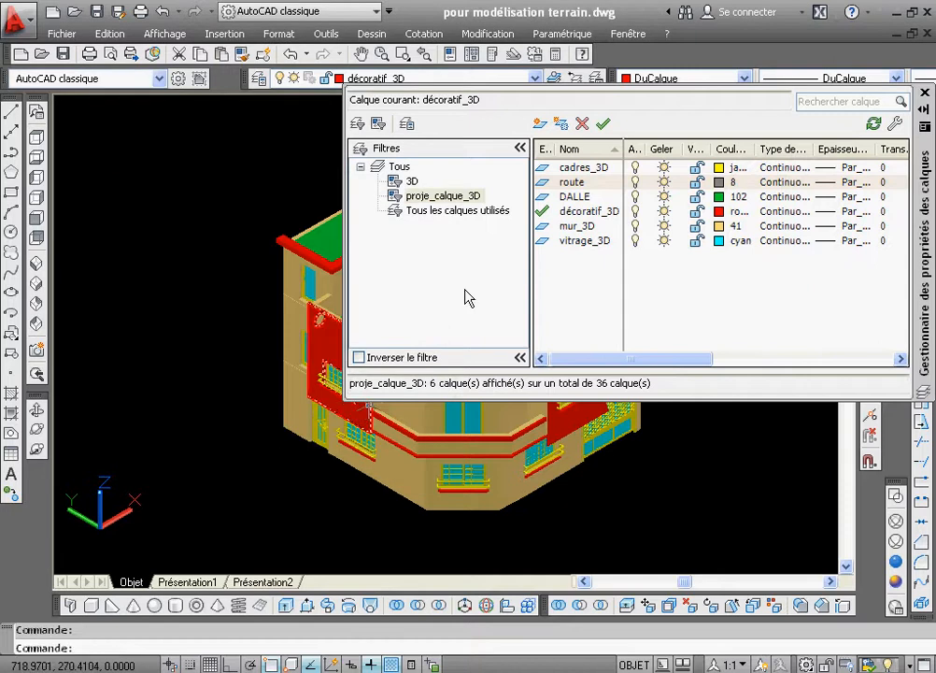
# - Create a new layer named trotoir and give it the orange index colour 30
pyautogui.click(540, 124)
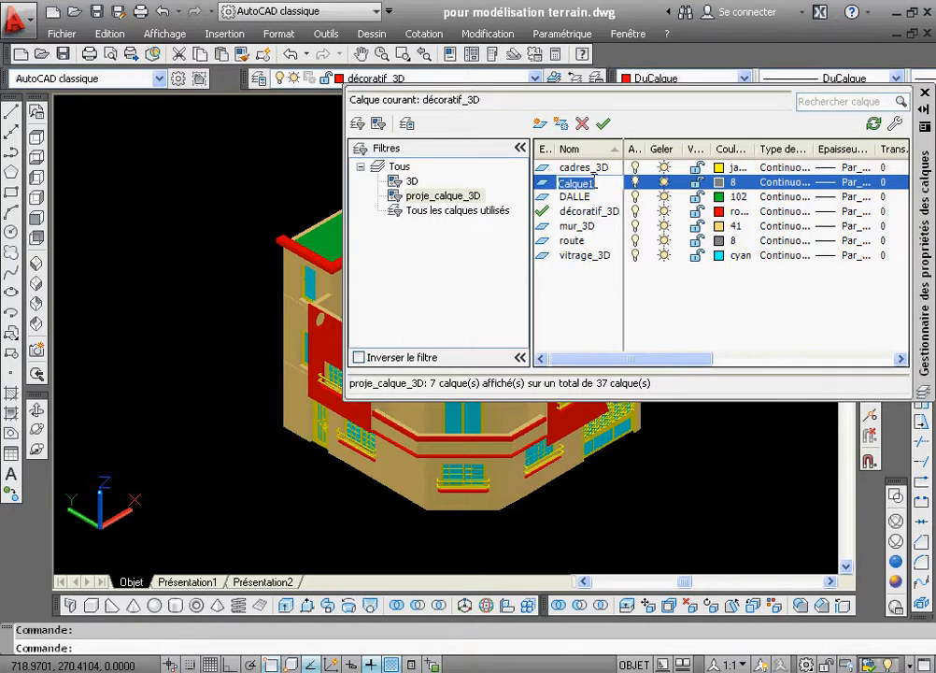
pyautogui.write('trotoir')
pyautogui.click(720, 183)
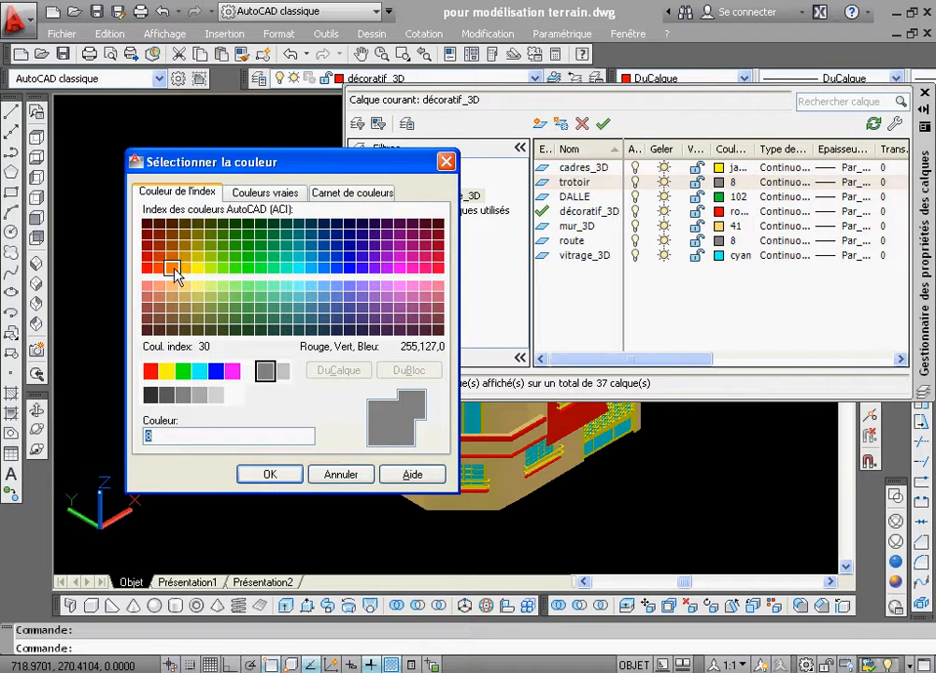
pyautogui.click(174, 268)
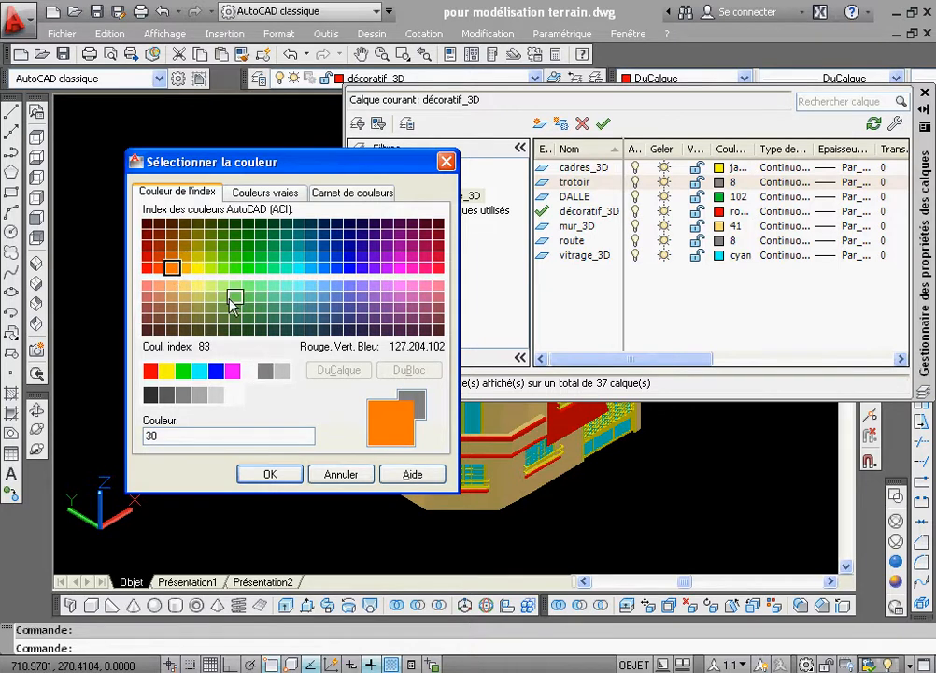
pyautogui.click(266, 474)
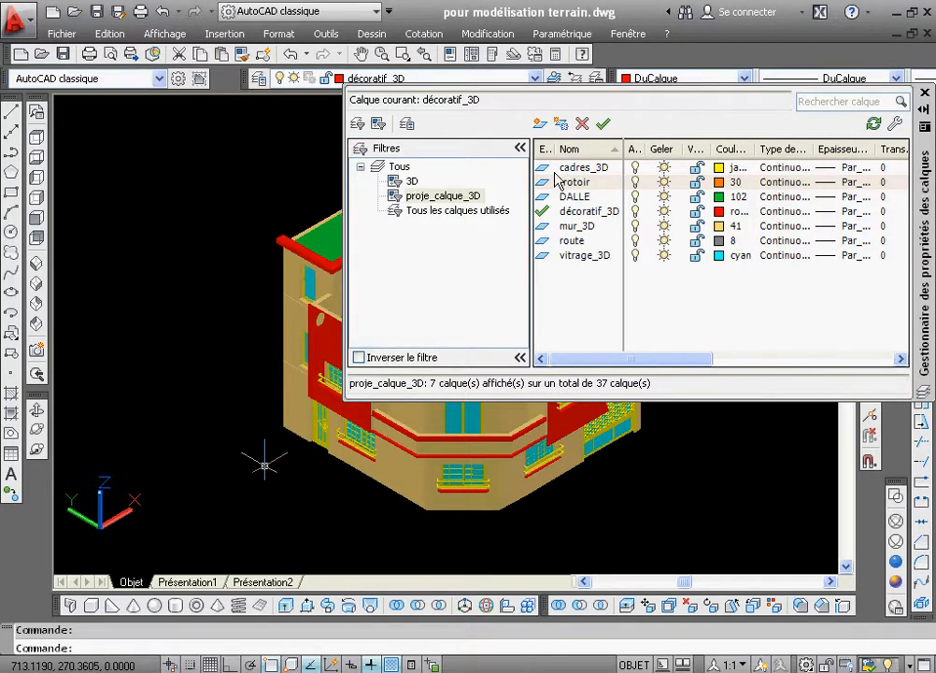
# - Create a new layer named bordure tro and give it the blue index colour 150
pyautogui.click(541, 124)
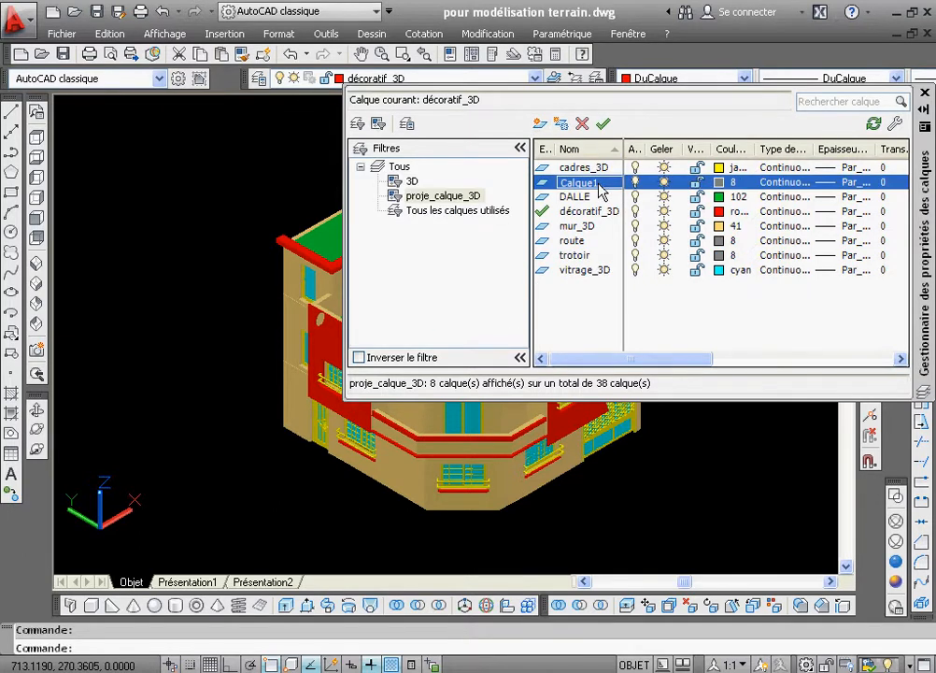
pyautogui.write('bordure tro')
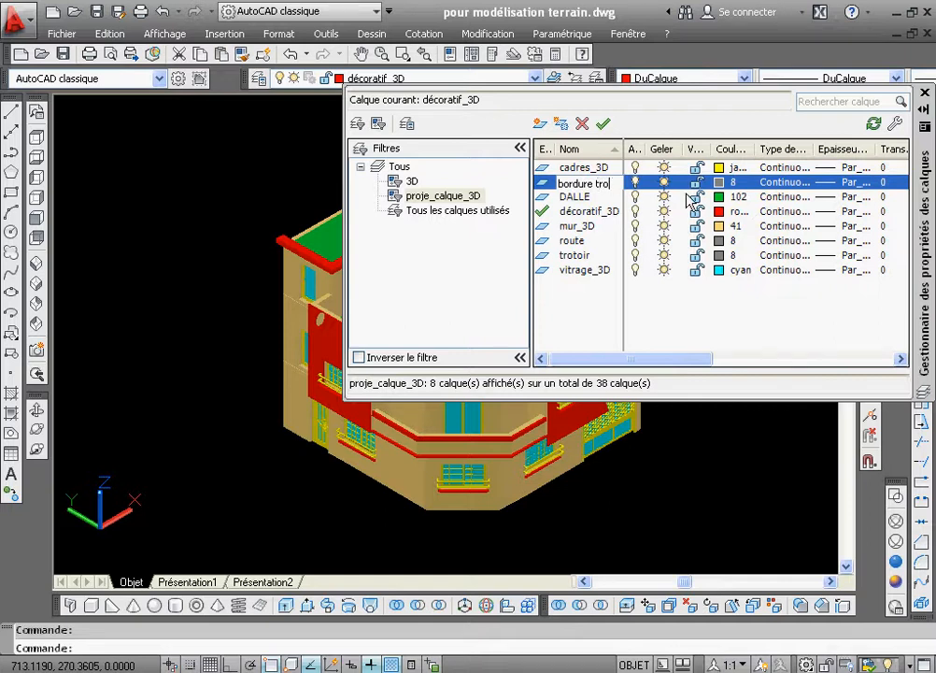
pyautogui.click(717, 183)
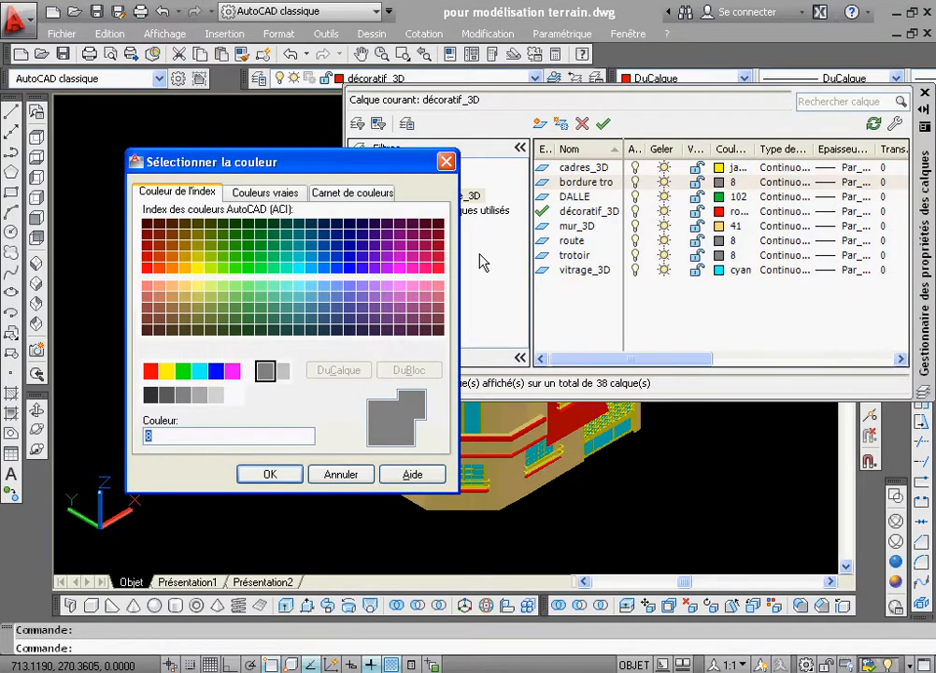
pyautogui.click(323, 268)
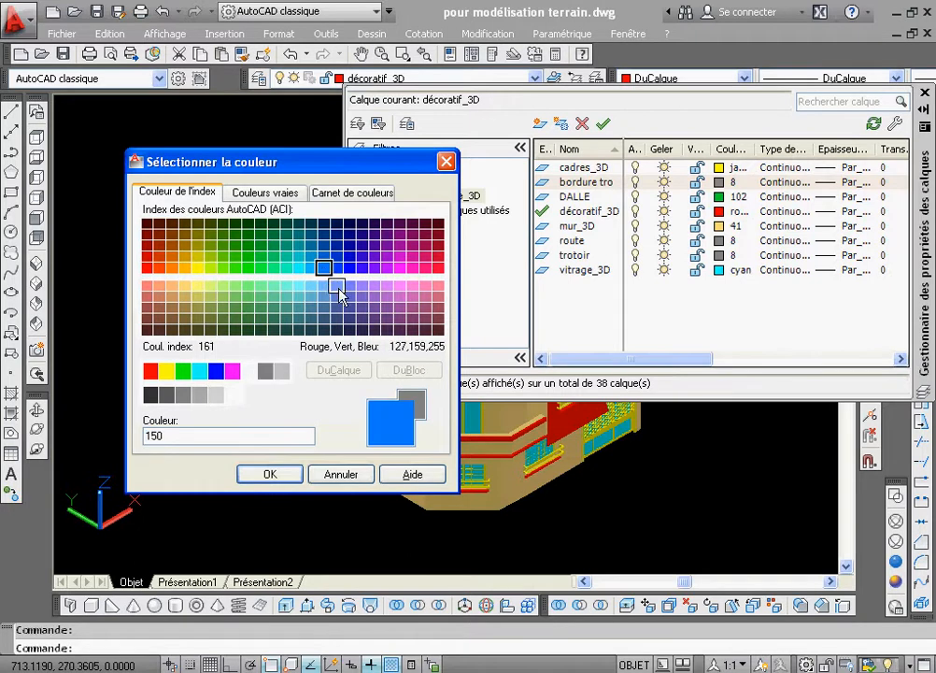
pyautogui.click(282, 473)
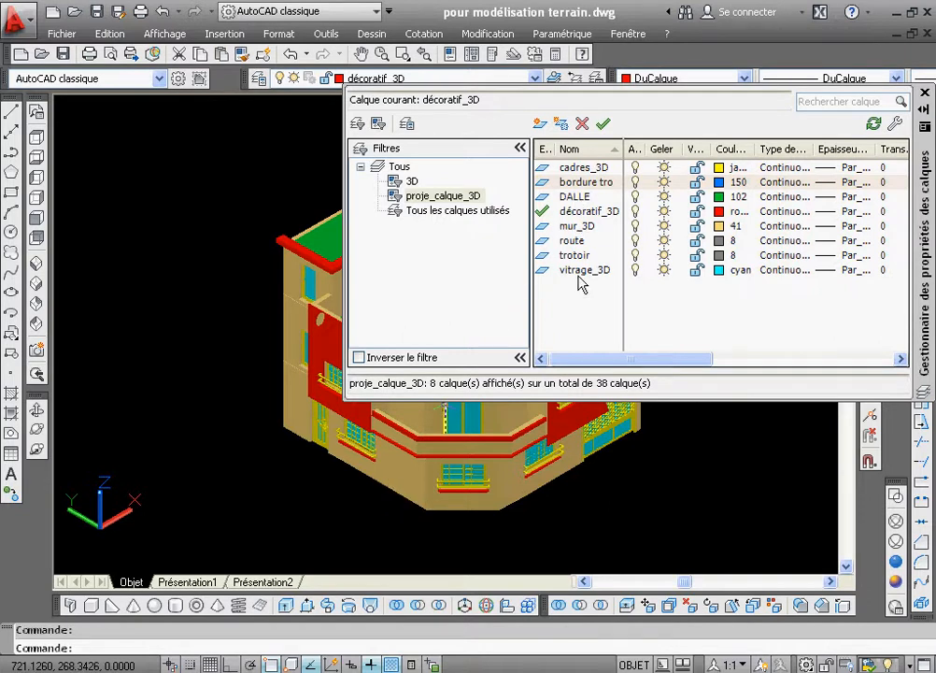
# - Close the layer properties manager and make route the current layer
pyautogui.click(924, 95)
pyautogui.click(535, 79)
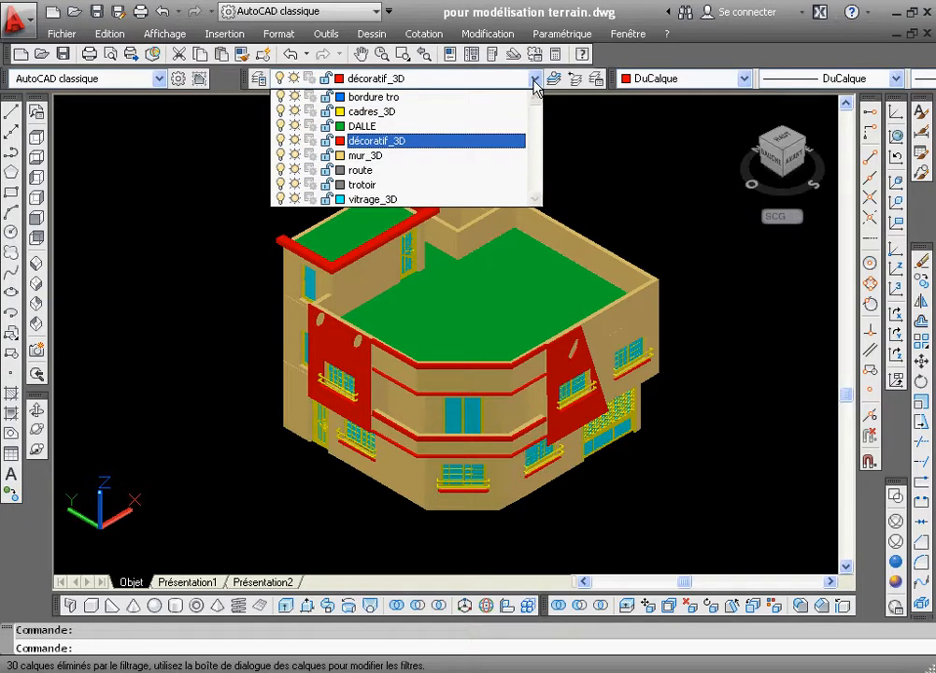
pyautogui.click(472, 171)
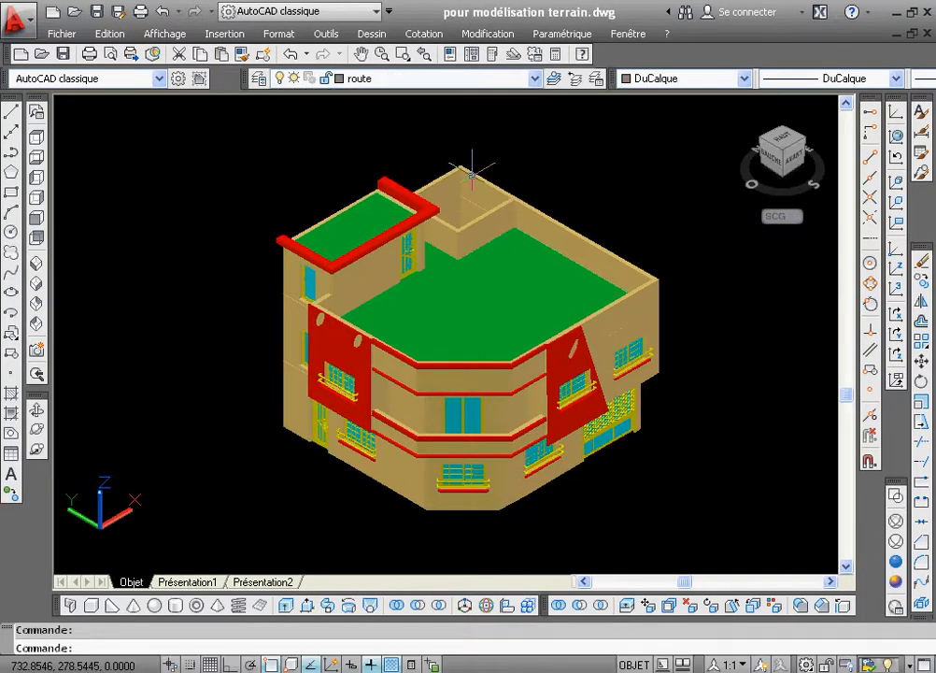
# - Set the trotoir layer's colour to purple index 200 and make it the current layer
pyautogui.click(260, 80)
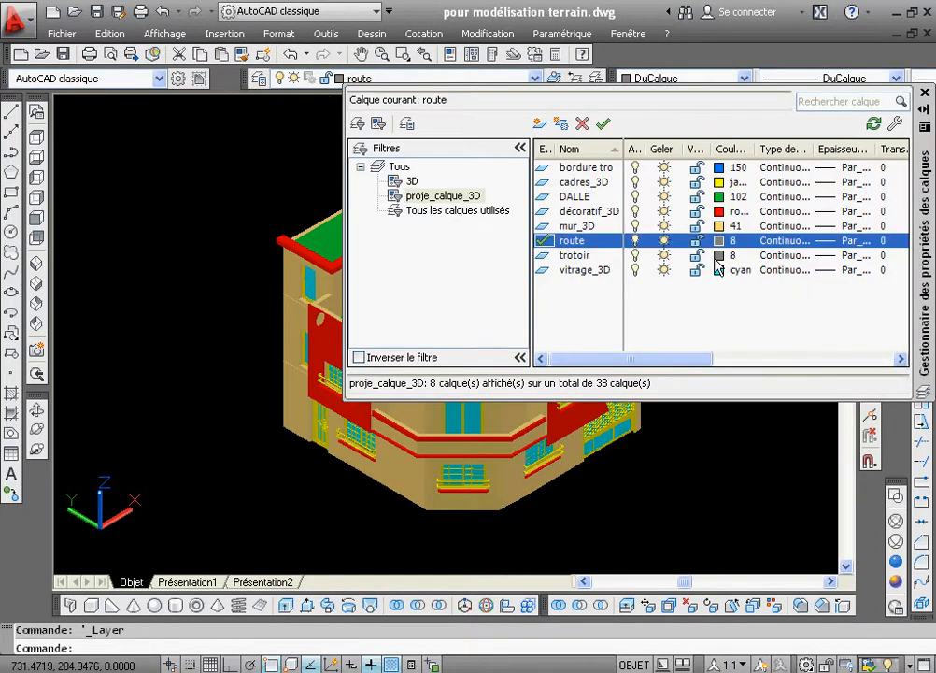
pyautogui.click(602, 256)
pyautogui.click(716, 256)
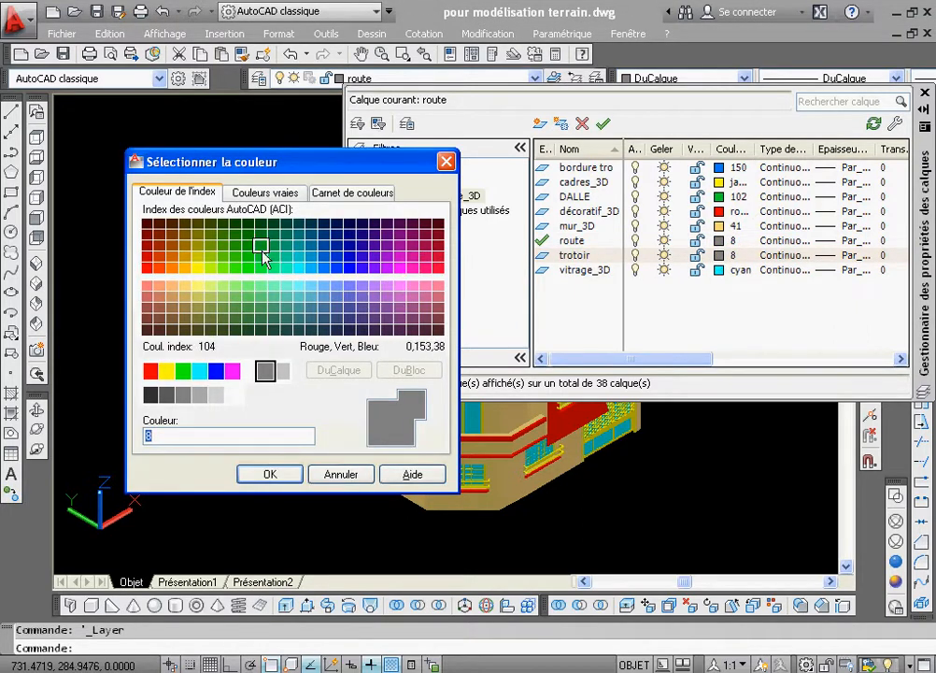
pyautogui.click(388, 270)
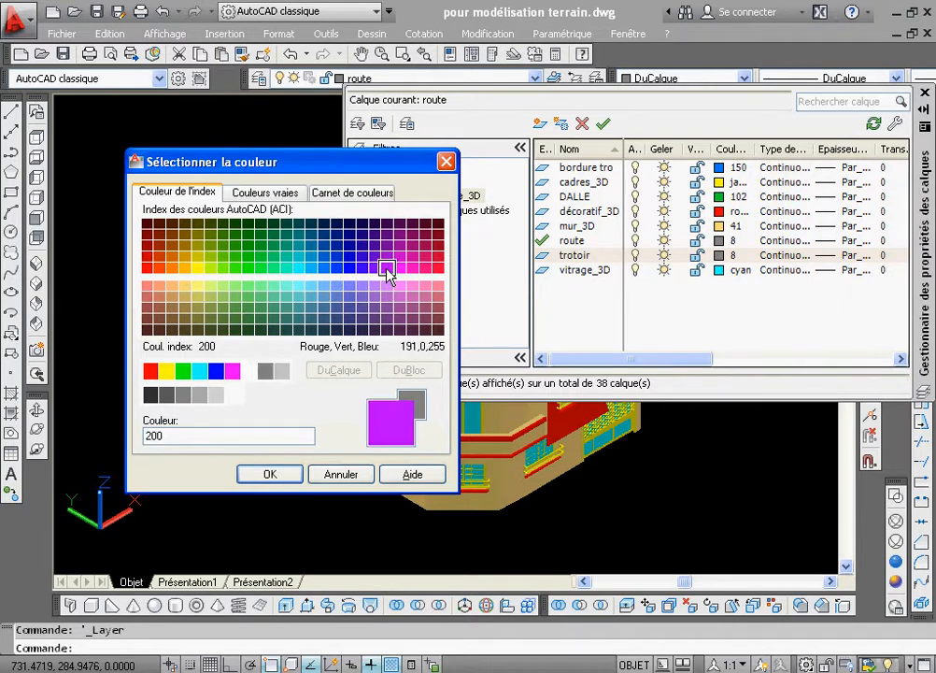
pyautogui.click(261, 475)
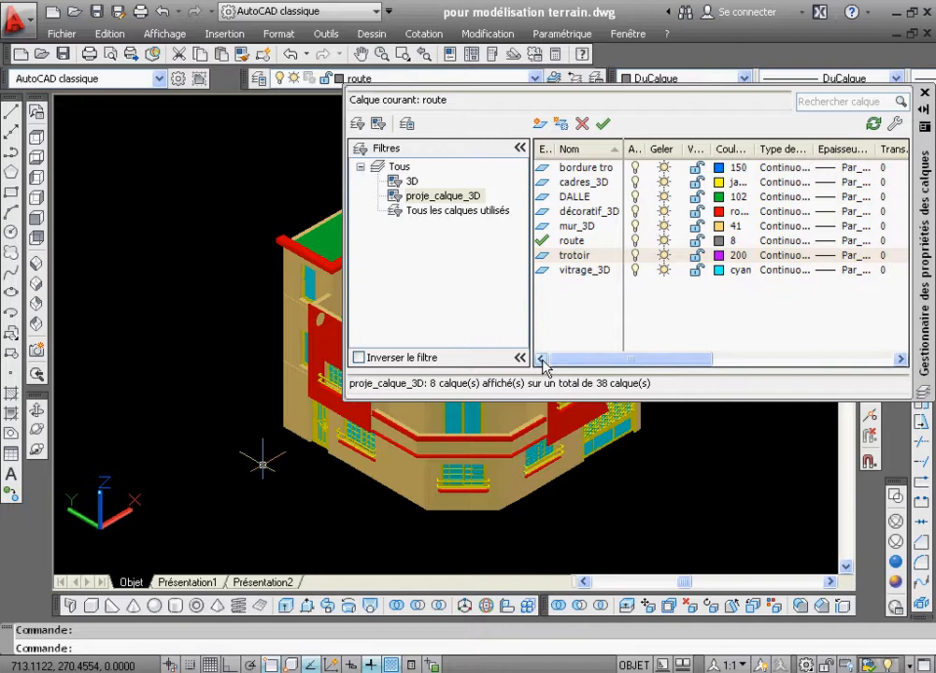
pyautogui.click(603, 126)
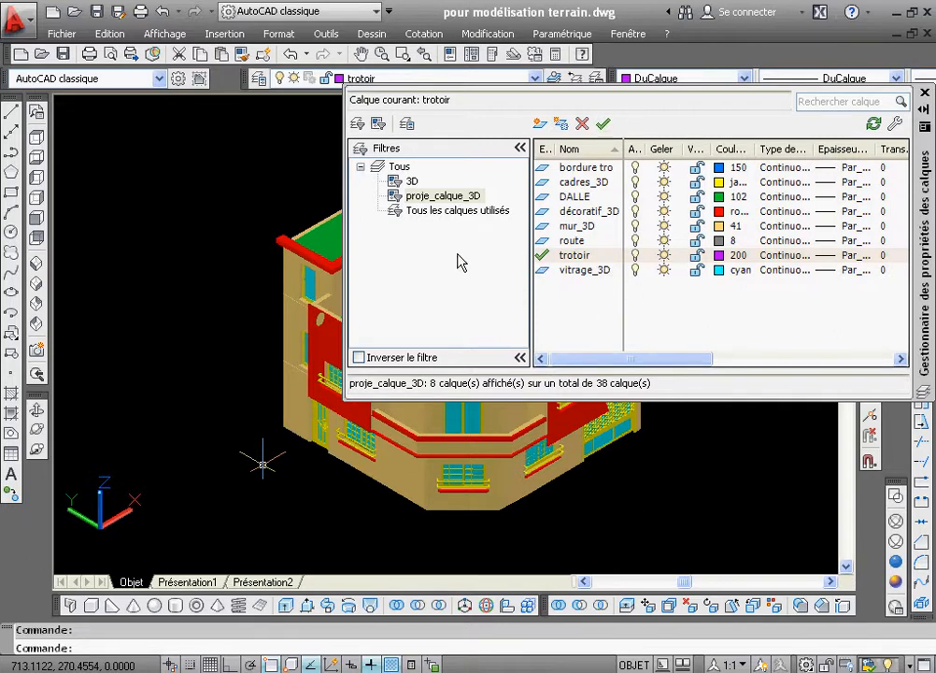
pyautogui.click(925, 93)
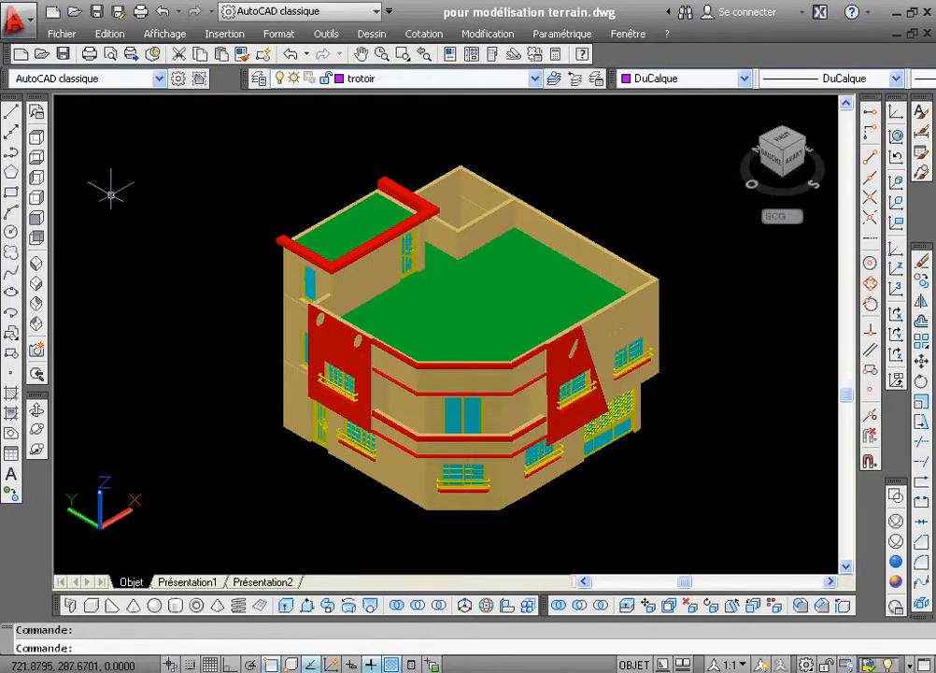
# - Trace a polyline along the building's base from the west corner, across the front chamfer, to the corner beside the glazed shopfront
pyautogui.click(11, 153)
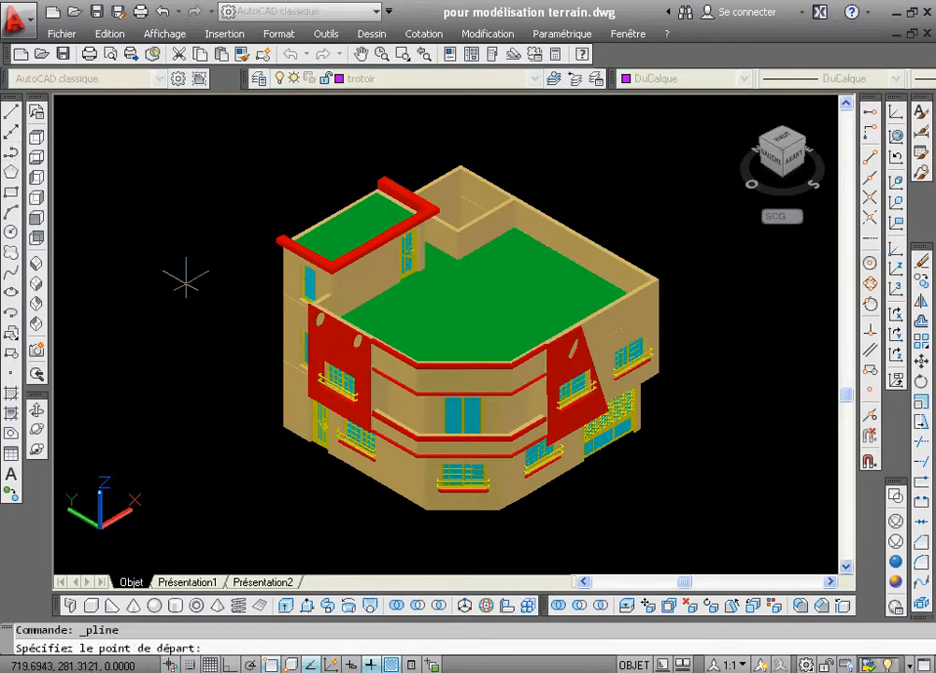
pyautogui.click(283, 427)
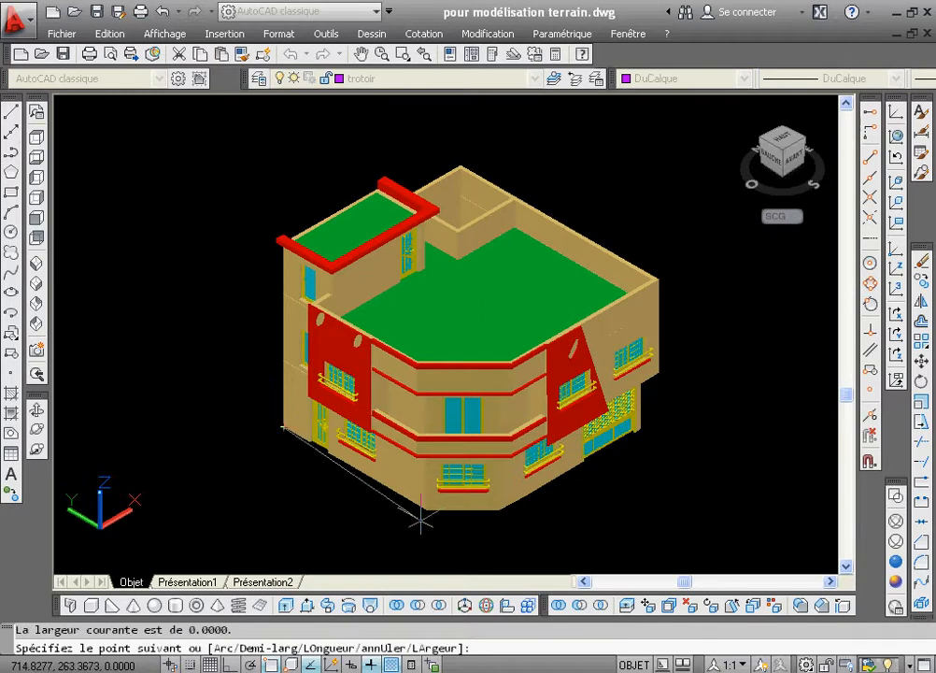
pyautogui.click(426, 510)
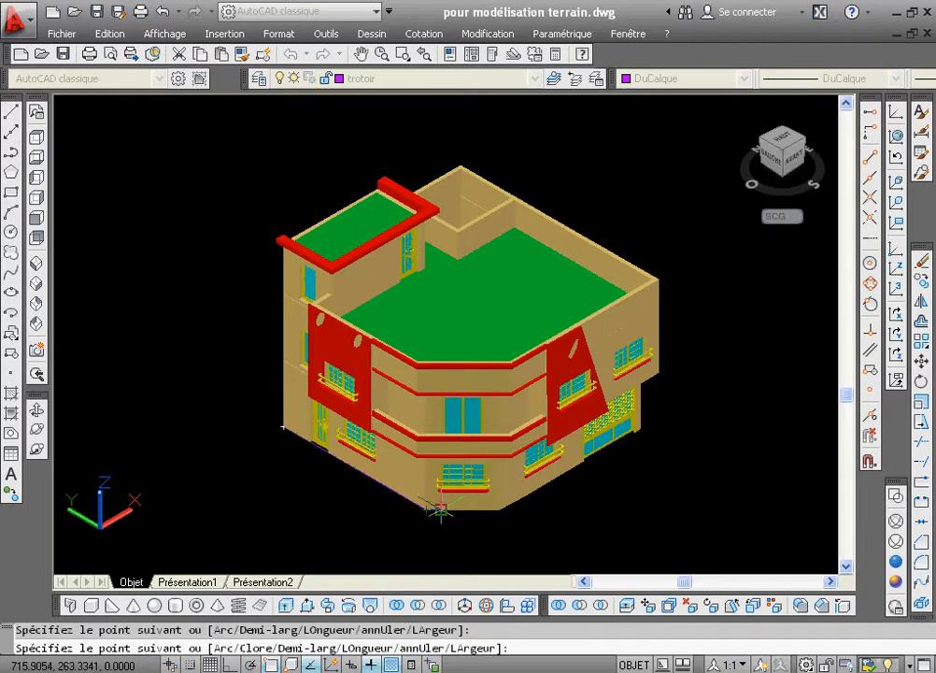
pyautogui.click(500, 509)
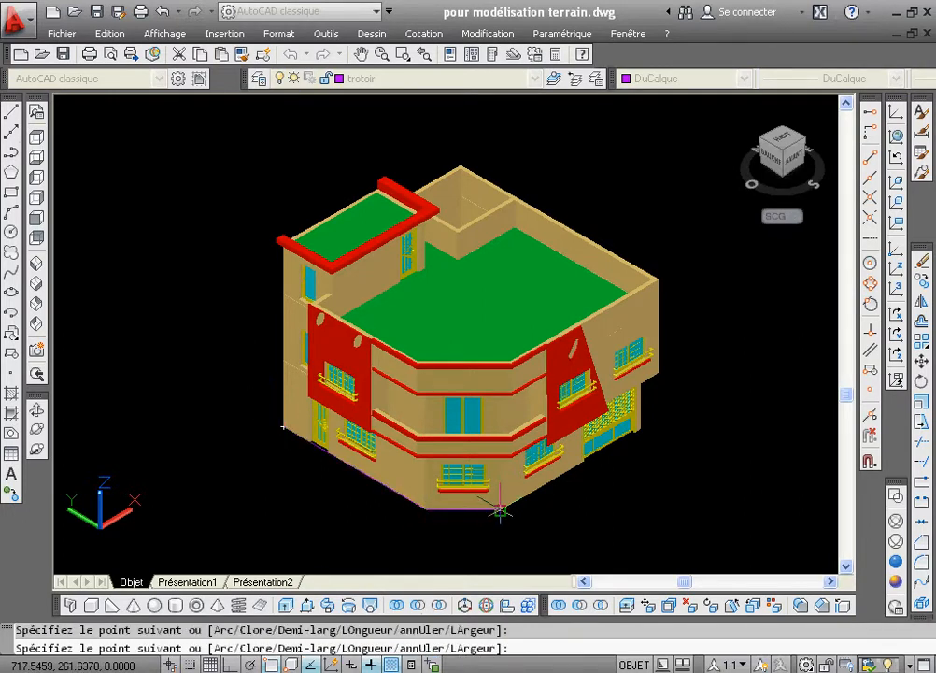
pyautogui.click(644, 428)
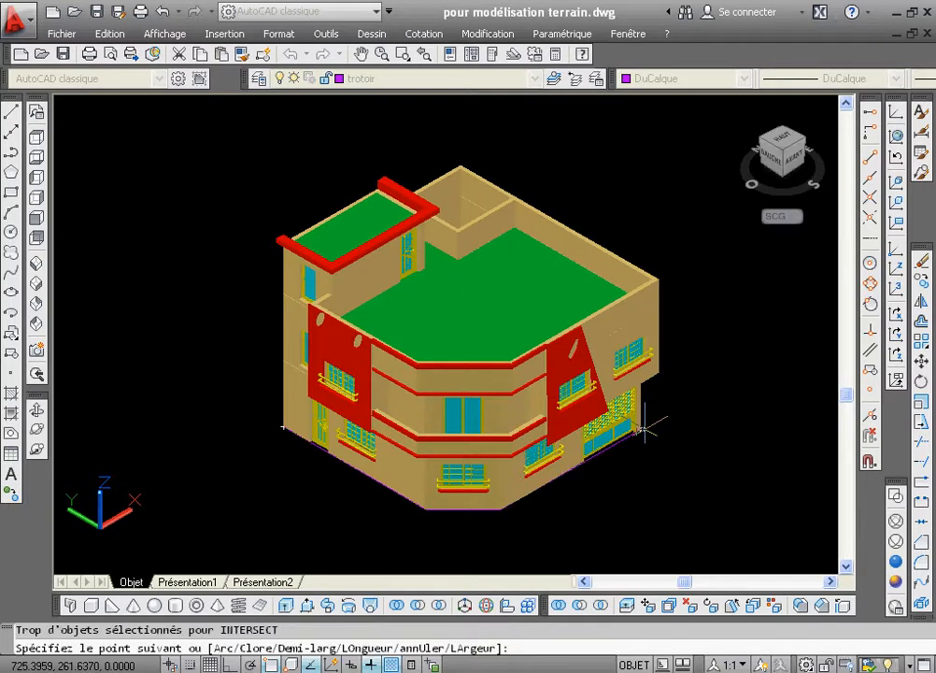
pyautogui.rightClick(645, 428)
pyautogui.click(729, 165)
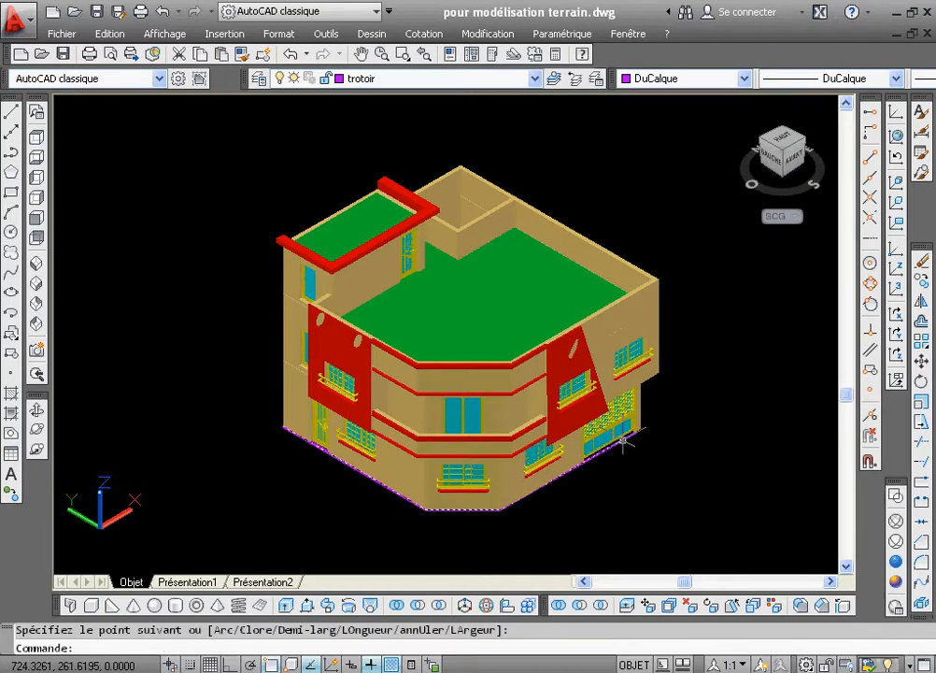
# - Offset the base polyline outward from the building by a distance of 3
pyautogui.click(360, 53)
pyautogui.moveTo(483, 376)
pyautogui.mouseDown()
pyautogui.moveTo(477, 328)
pyautogui.moveTo(465, 319)
pyautogui.mouseUp()
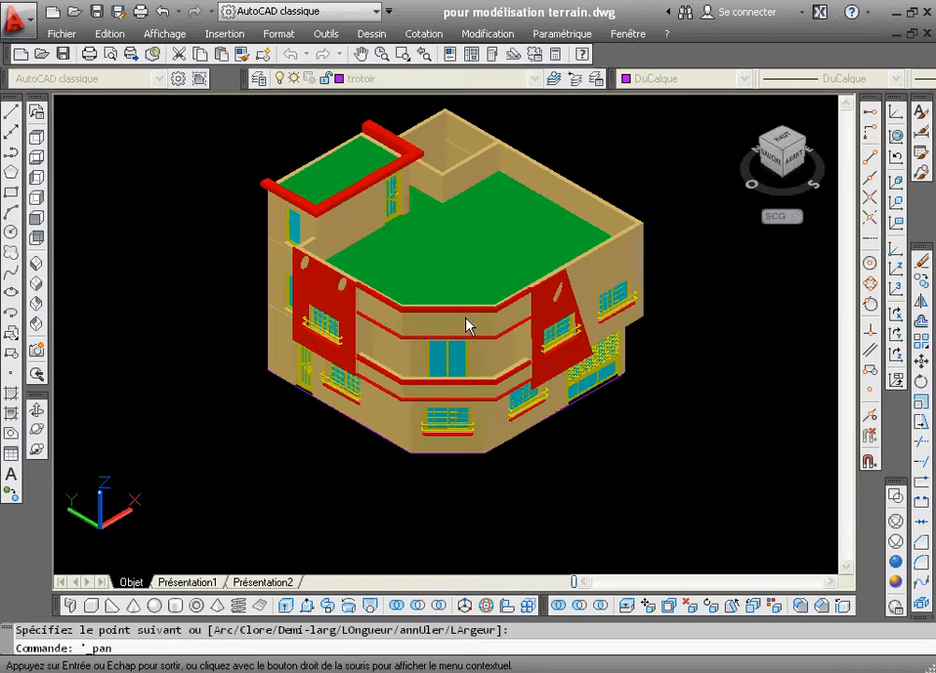
pyautogui.rightClick(465, 320)
pyautogui.click(483, 325)
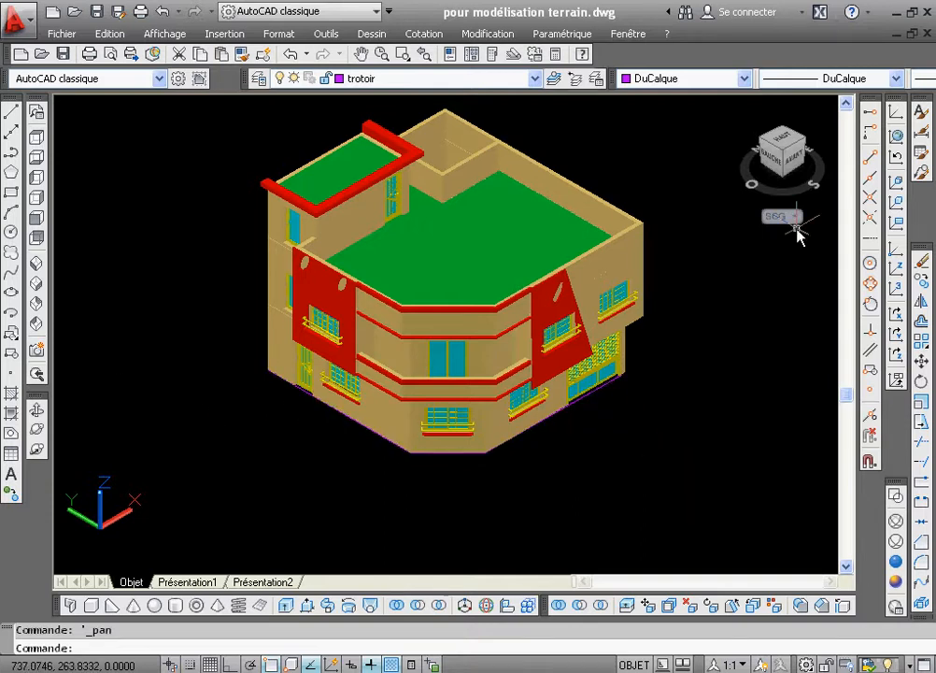
pyautogui.click(920, 321)
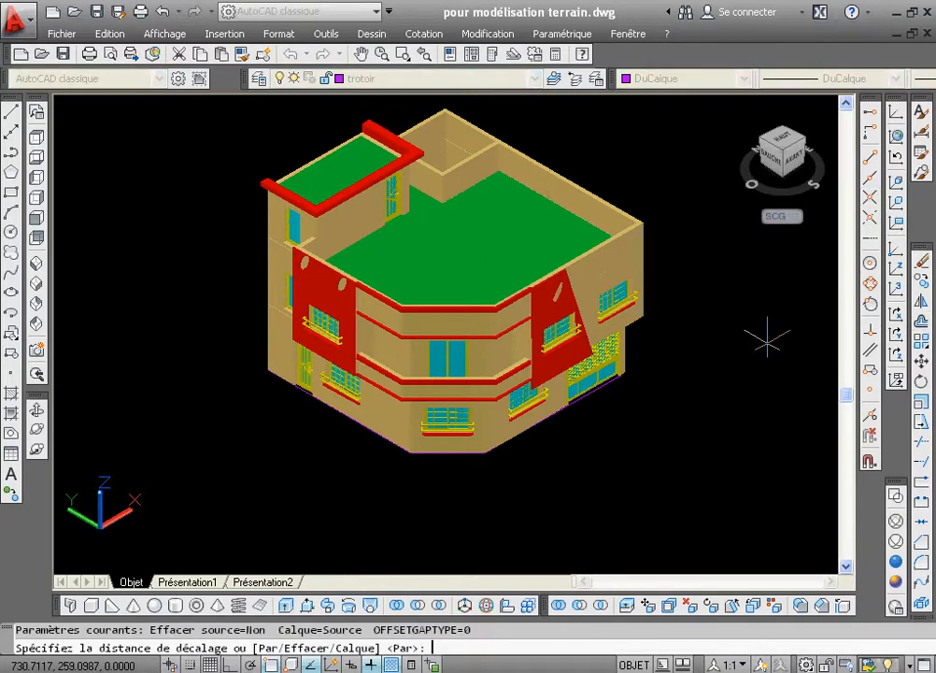
pyautogui.write('3')
pyautogui.press('Return')
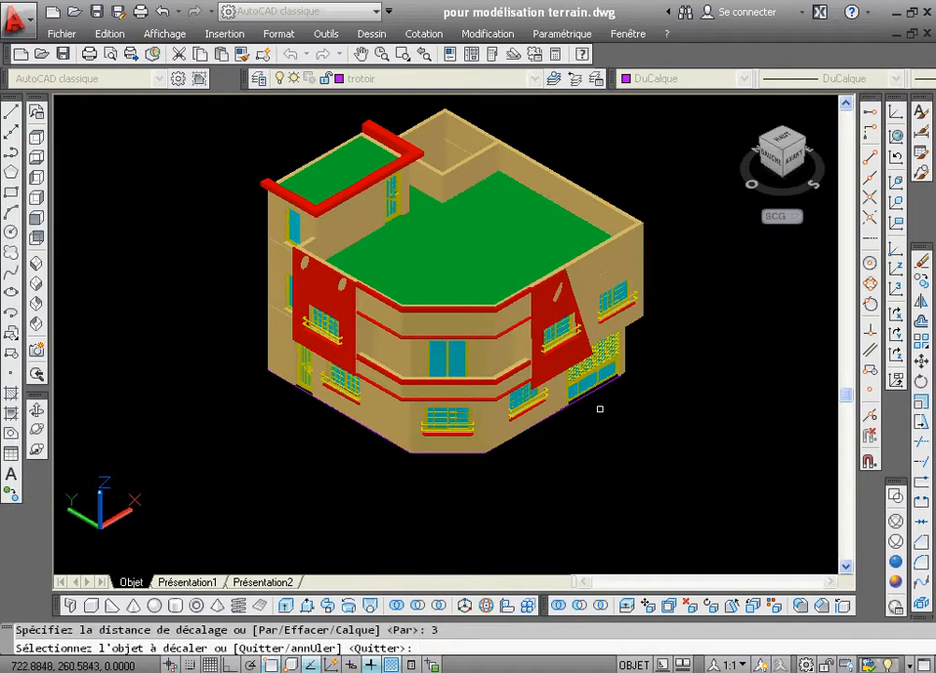
pyautogui.click(591, 397)
pyautogui.click(661, 511)
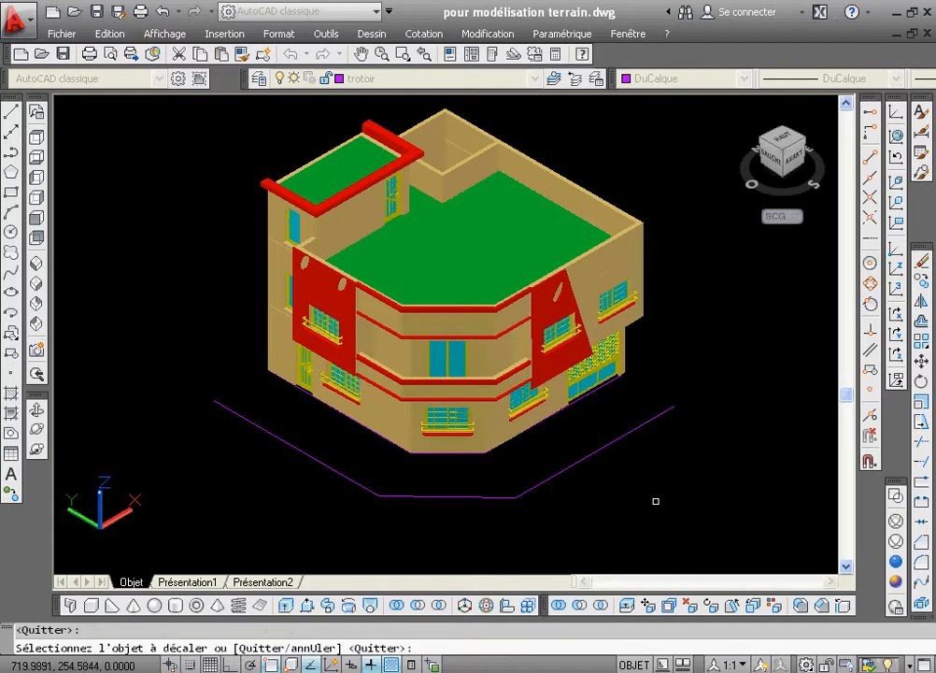
pyautogui.rightClick(661, 457)
pyautogui.click(678, 461)
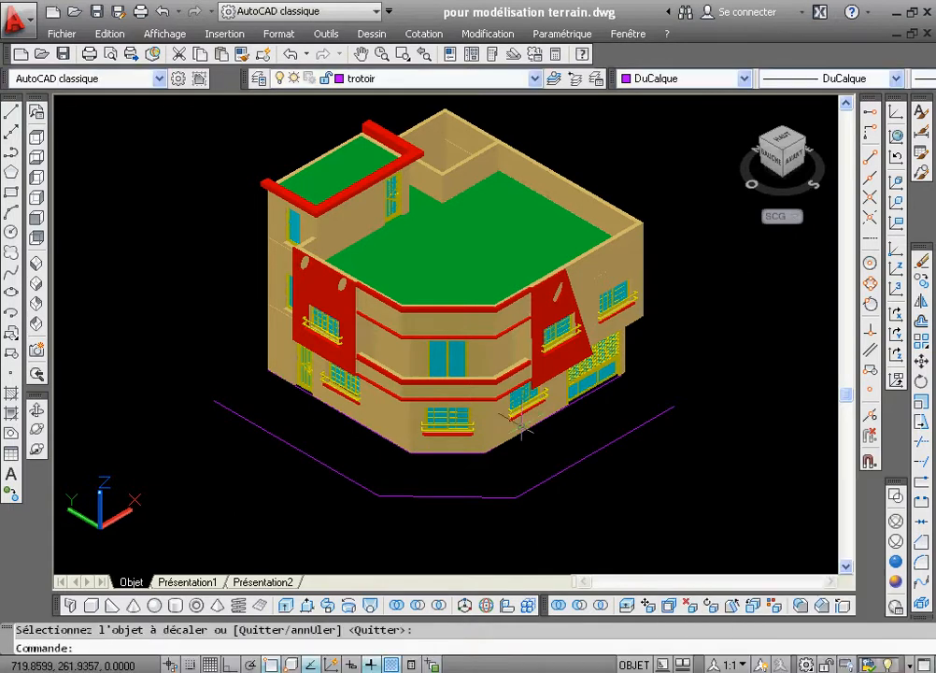
# - Draw a polyline joining the base outline's west end to the matching end of the offset outline
pyautogui.click(12, 151)
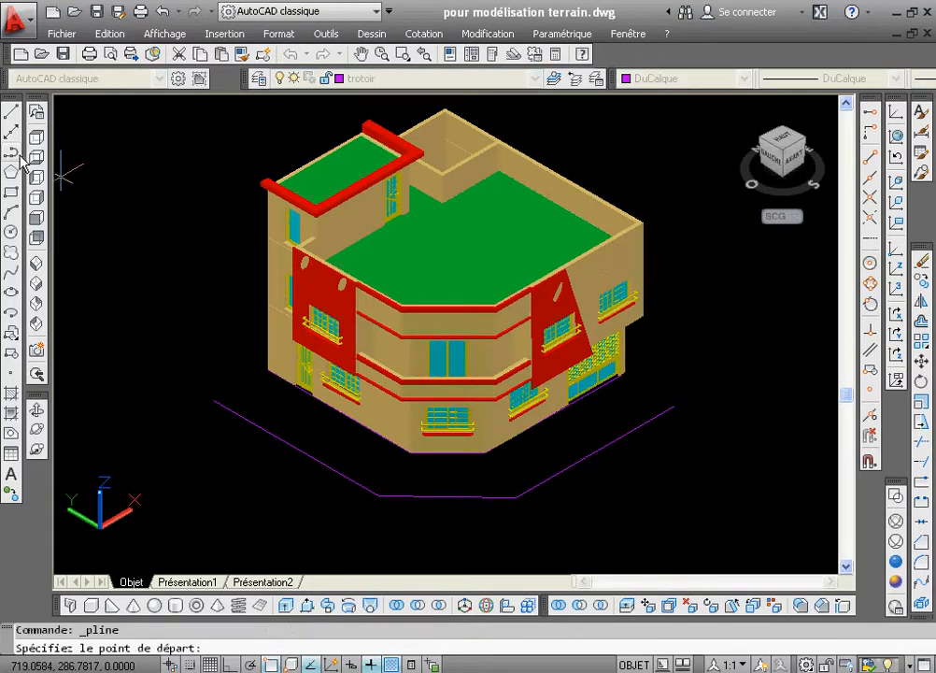
pyautogui.click(268, 371)
pyautogui.click(214, 402)
pyautogui.rightClick(215, 402)
pyautogui.click(242, 408)
pyautogui.rightClick(242, 409)
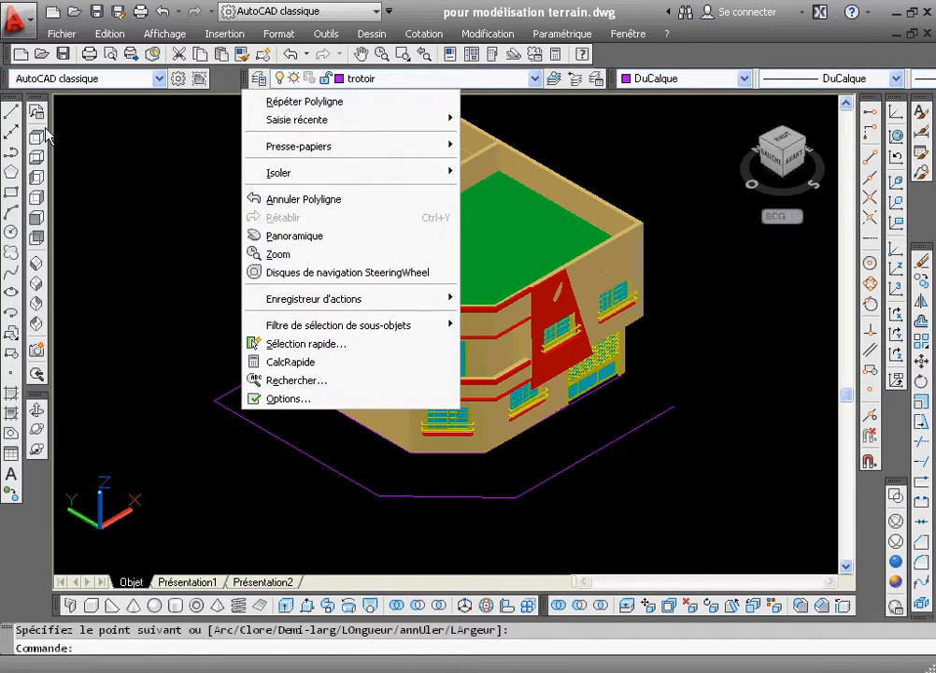
# - Draw a line joining the base outline's shopfront end to the offset outline's end, and inspect the joint at the building corner
pyautogui.click(12, 111)
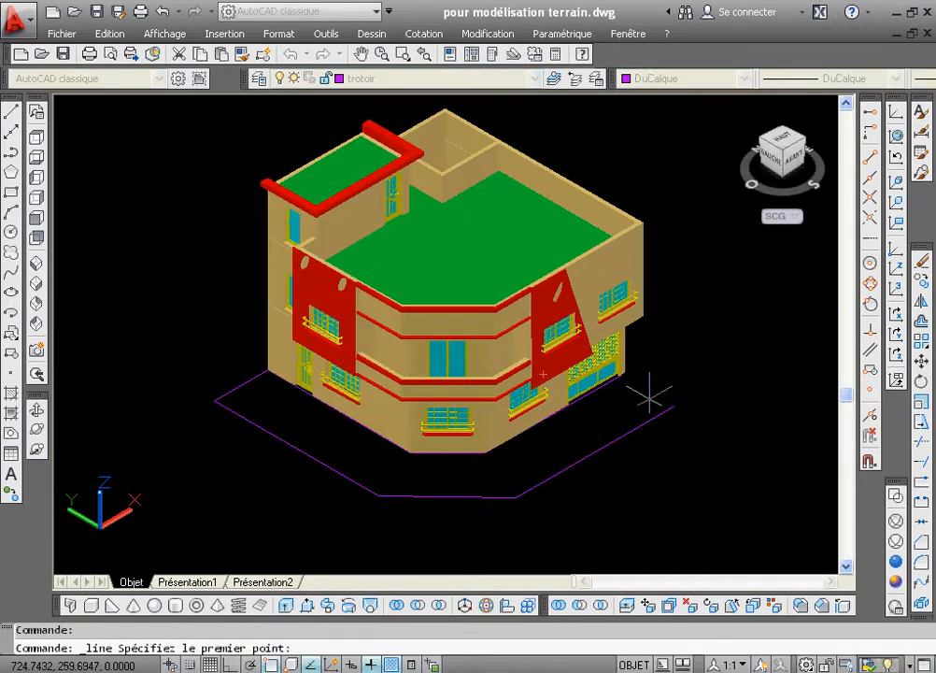
pyautogui.click(625, 373)
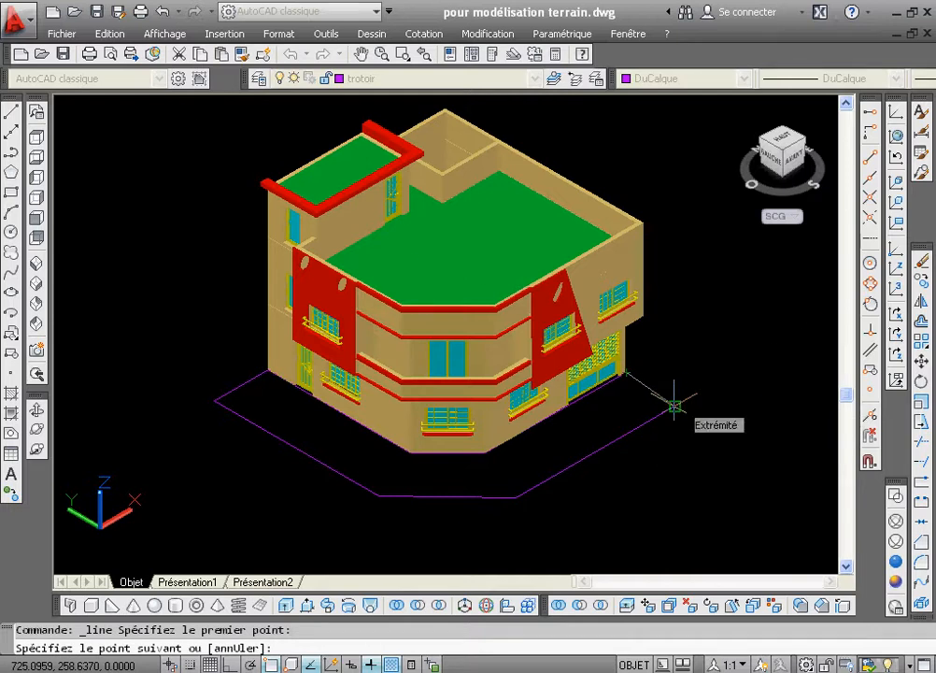
pyautogui.click(674, 406)
pyautogui.rightClick(734, 332)
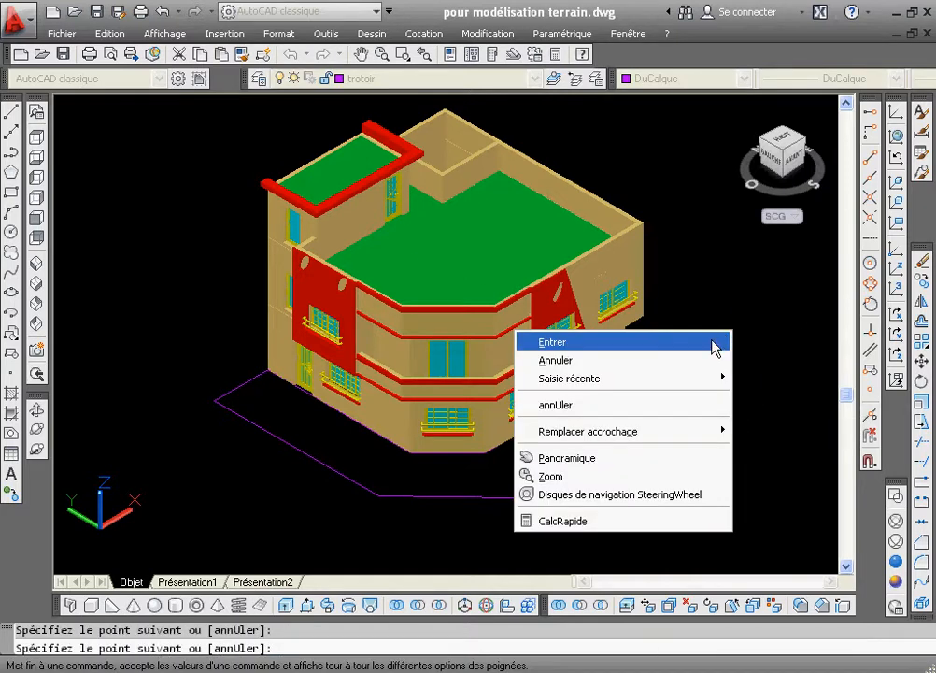
pyautogui.click(716, 344)
pyautogui.click(403, 54)
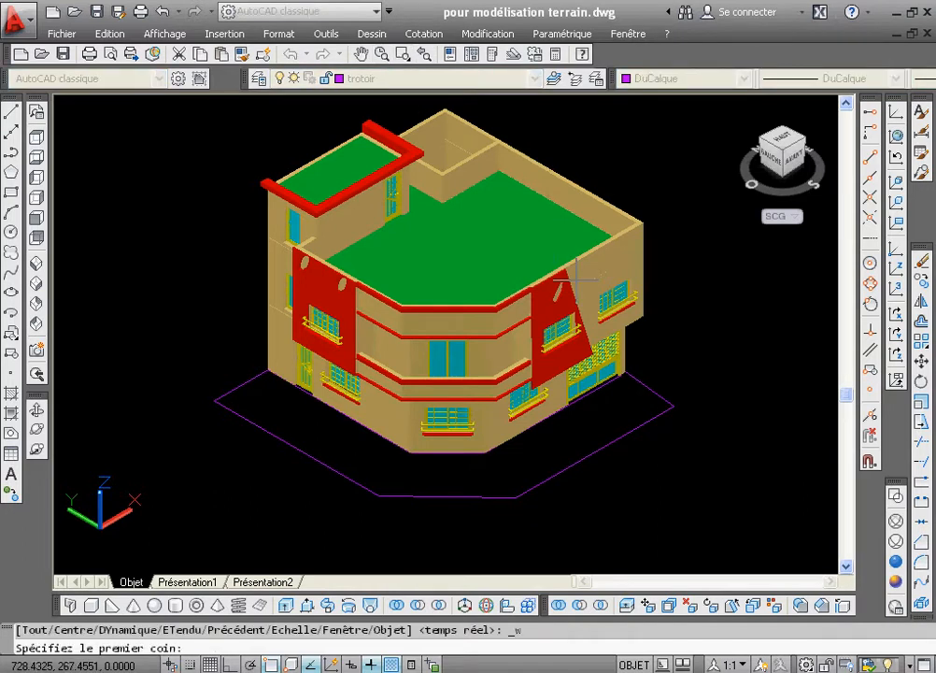
pyautogui.click(633, 346)
pyautogui.click(609, 400)
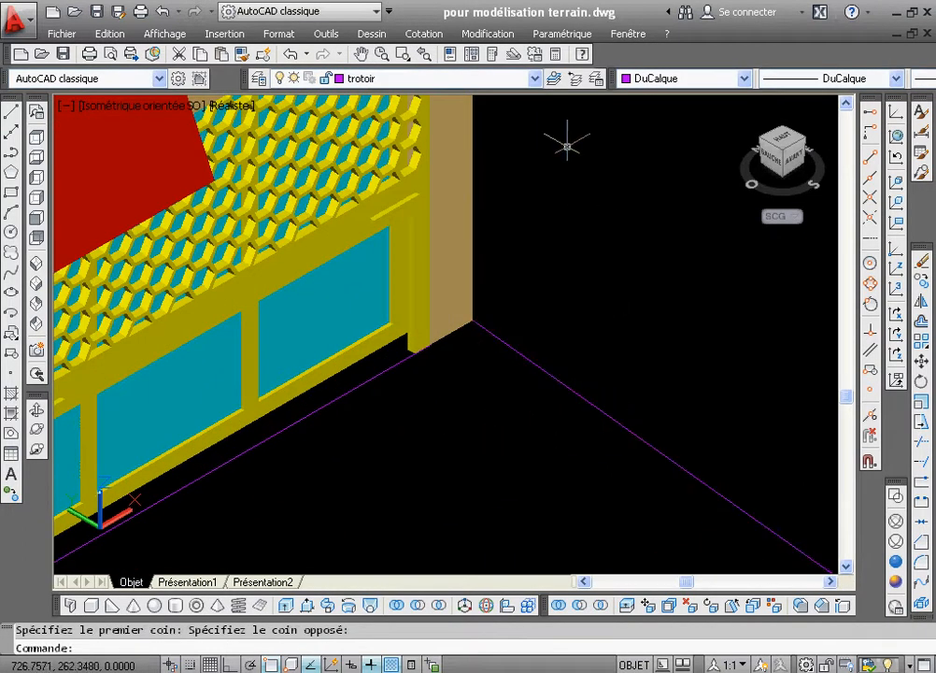
pyautogui.click(425, 54)
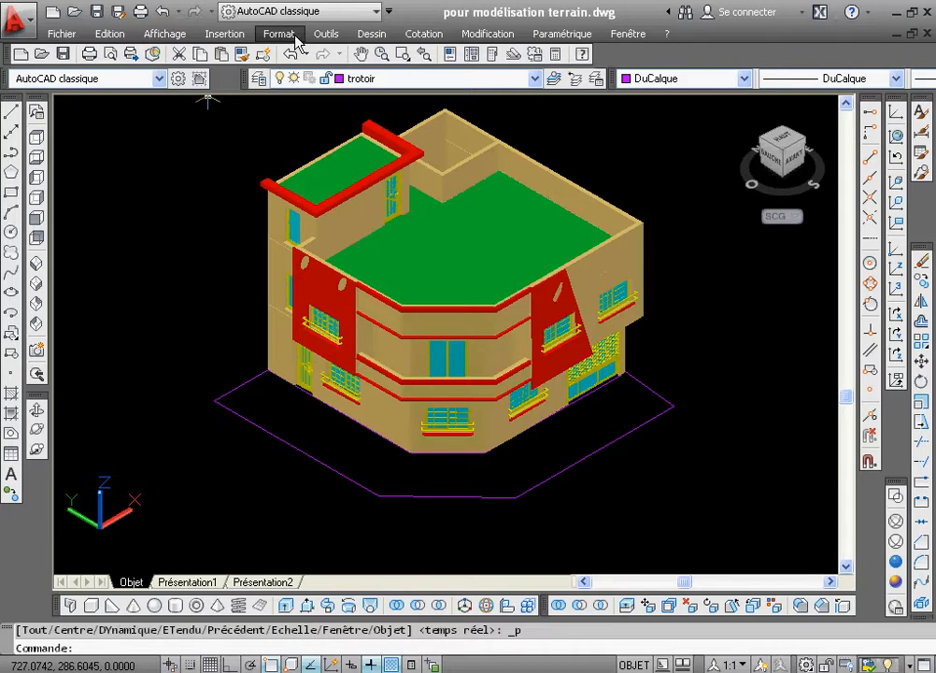
# - Try to create a polyline boundary from an internal point in the strip between the base and offset outlines
pyautogui.click(383, 36)
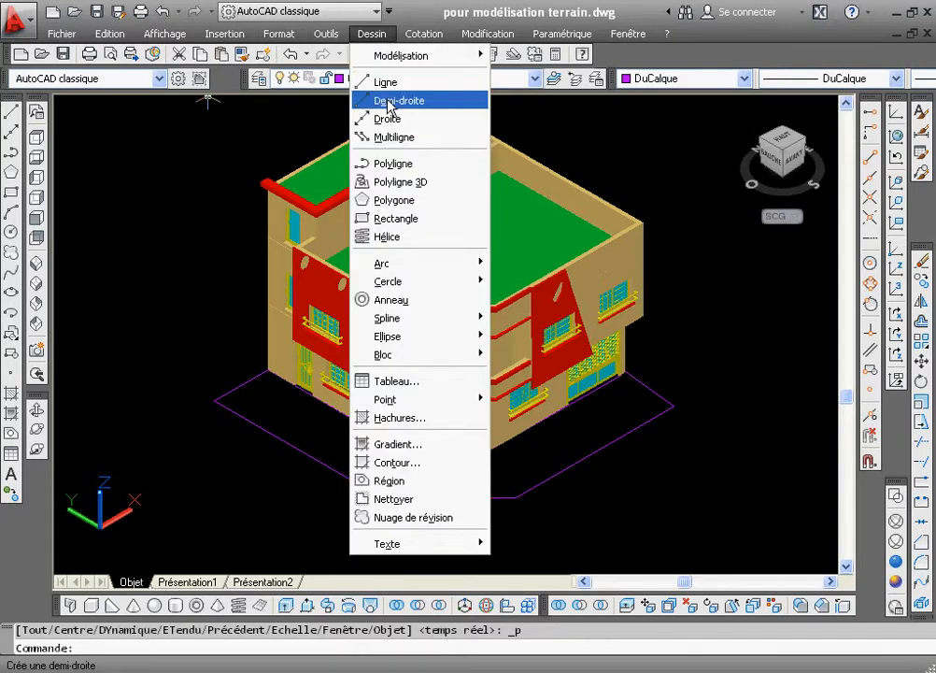
pyautogui.click(408, 464)
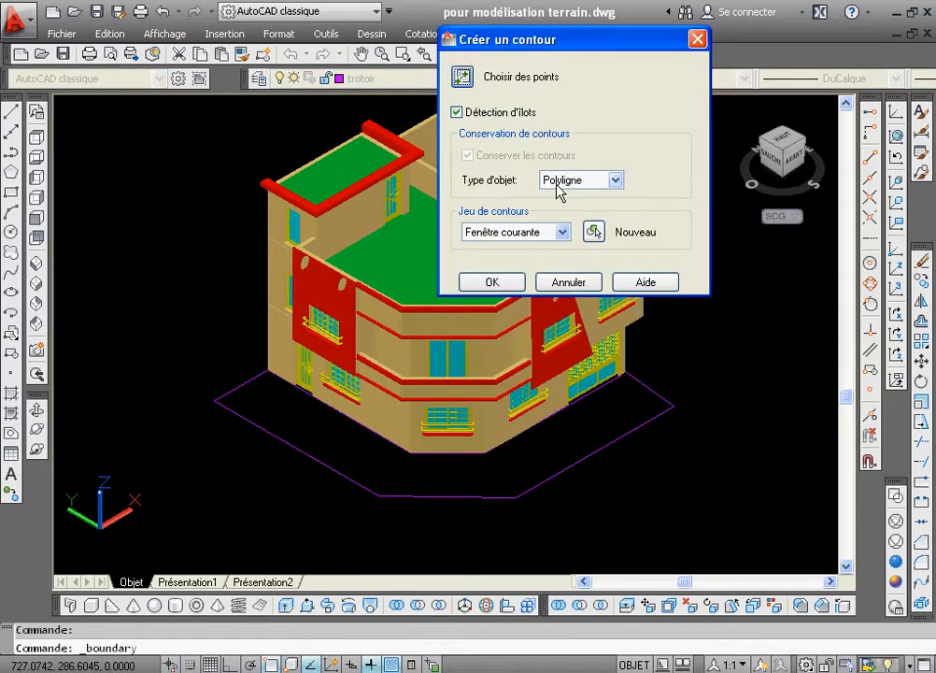
pyautogui.click(461, 76)
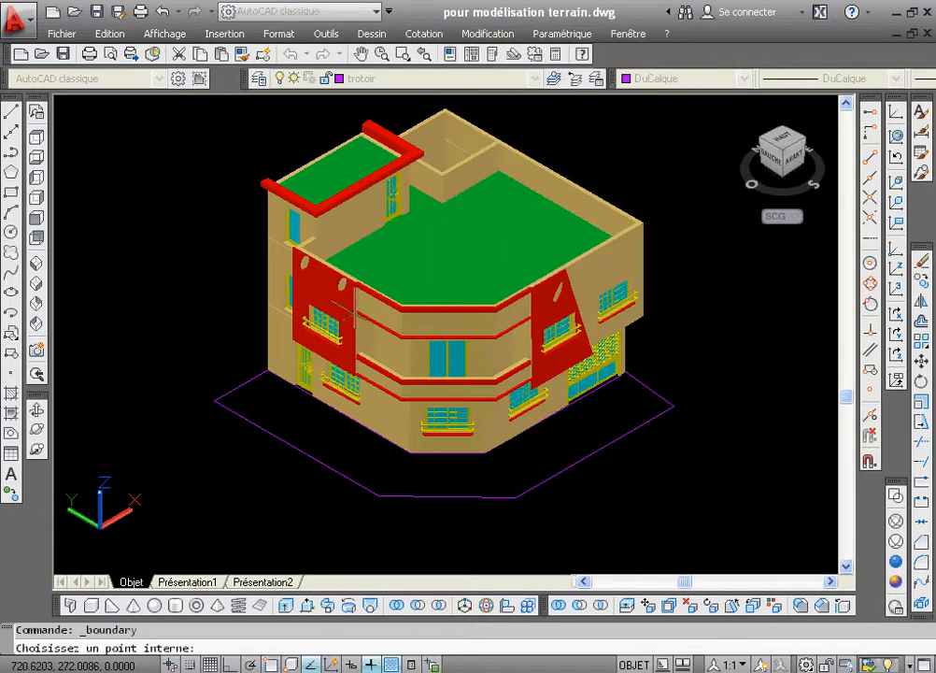
pyautogui.click(310, 421)
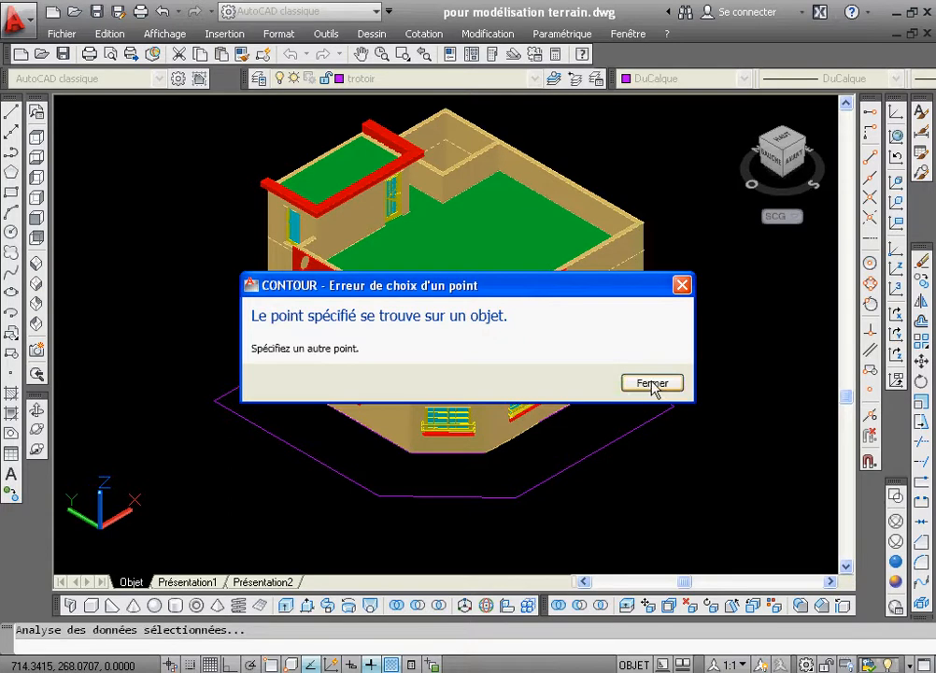
pyautogui.click(654, 385)
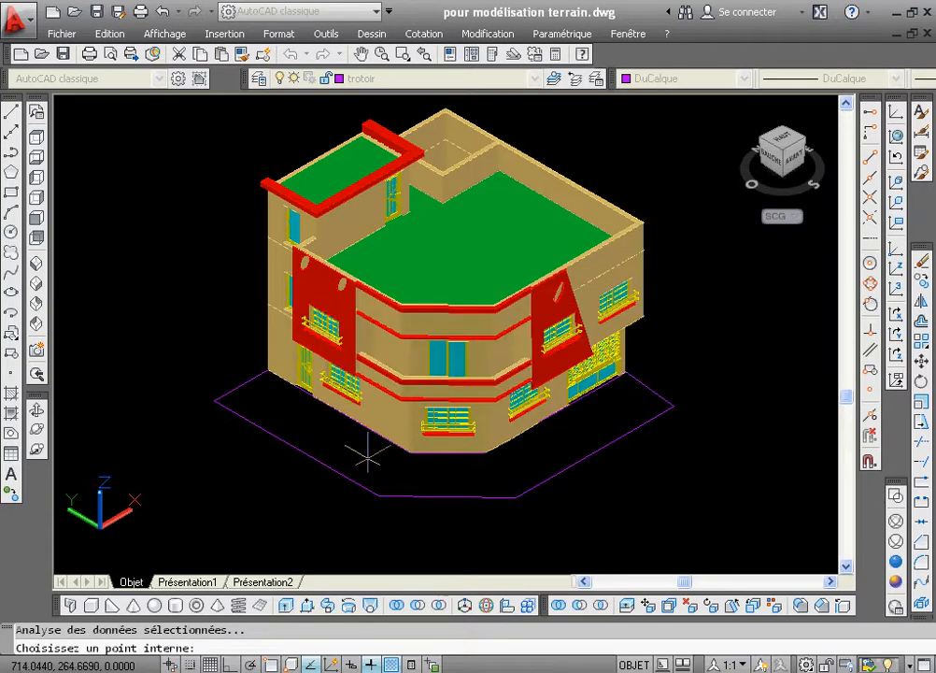
pyautogui.press('Escape')
# - Trace one closed polyline around the pavement strip through the outer offset corners and back along the building's base corners
pyautogui.click(13, 156)
pyautogui.click(269, 368)
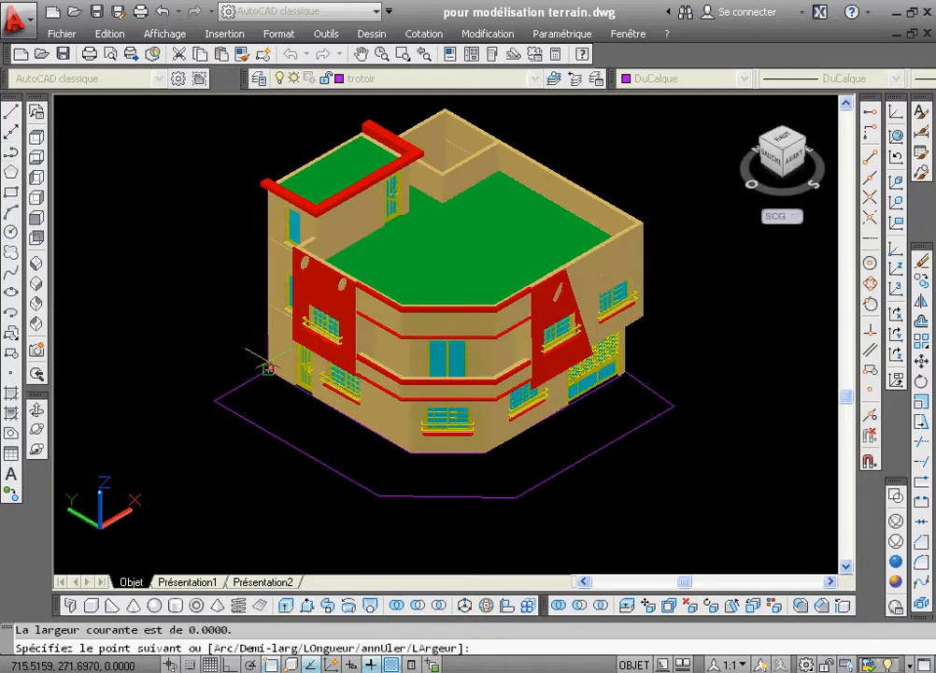
pyautogui.click(214, 400)
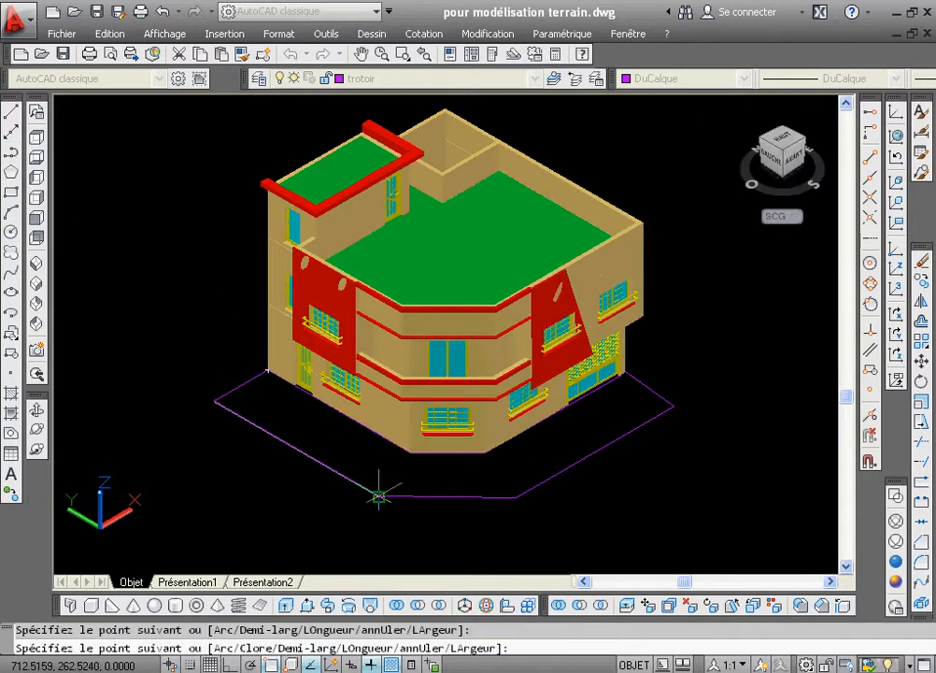
pyautogui.click(379, 495)
pyautogui.click(516, 497)
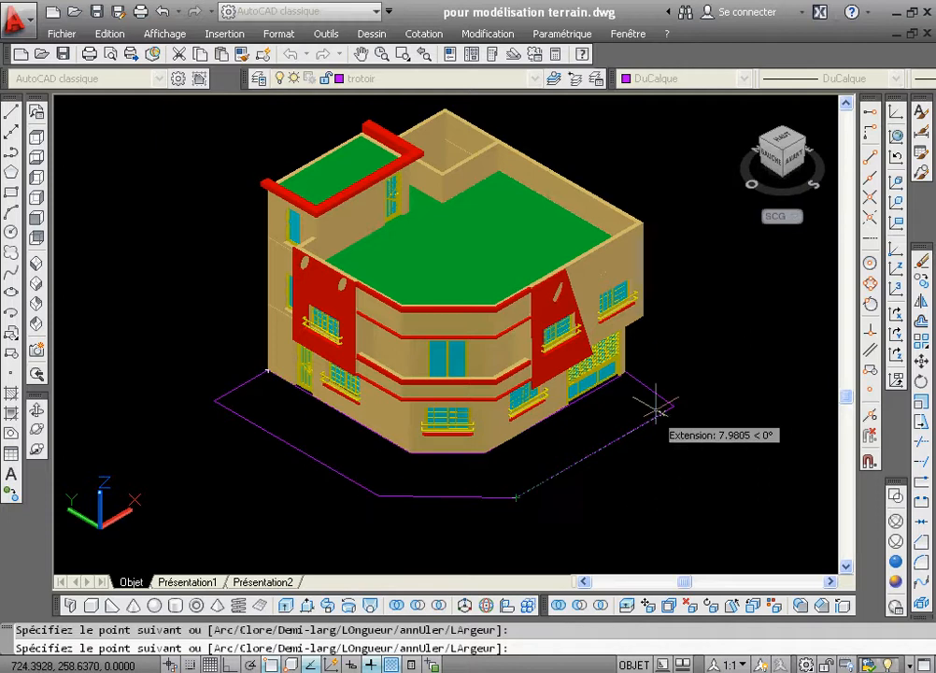
pyautogui.click(673, 406)
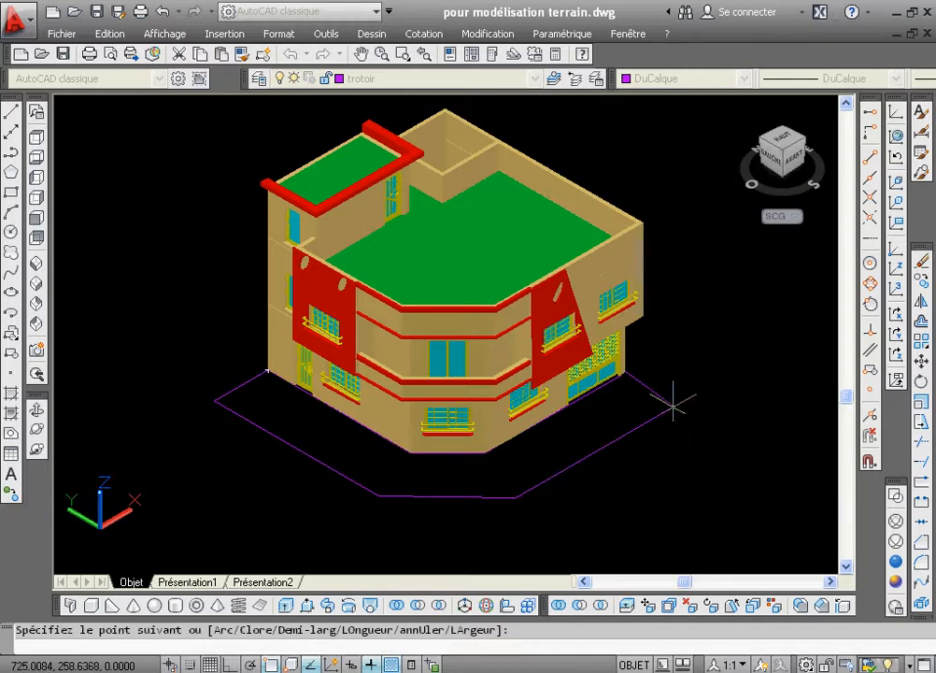
pyautogui.click(630, 372)
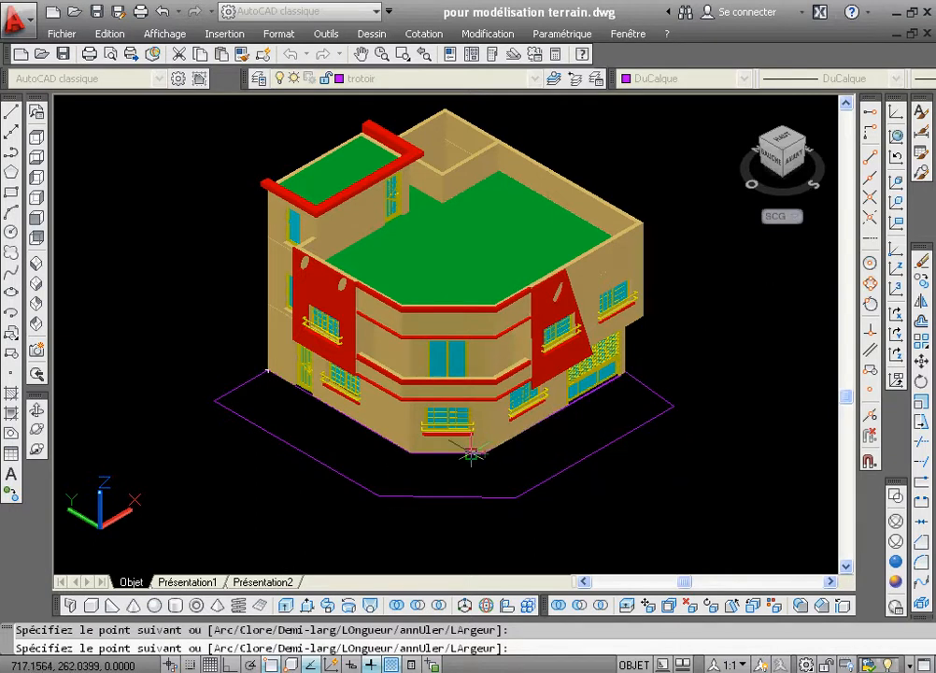
pyautogui.click(411, 453)
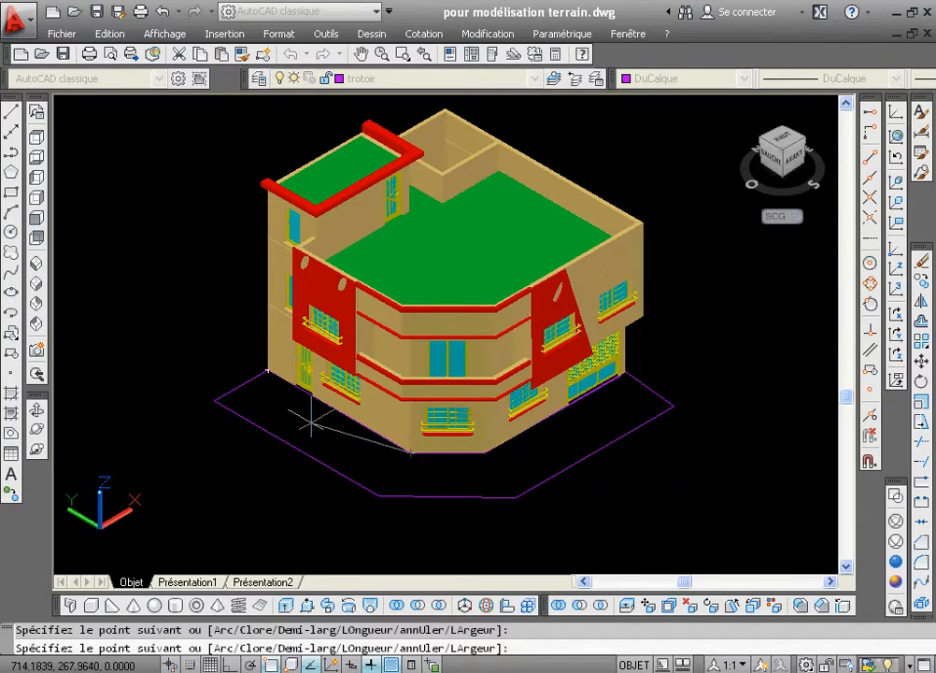
pyautogui.rightClick(311, 422)
pyautogui.click(353, 224)
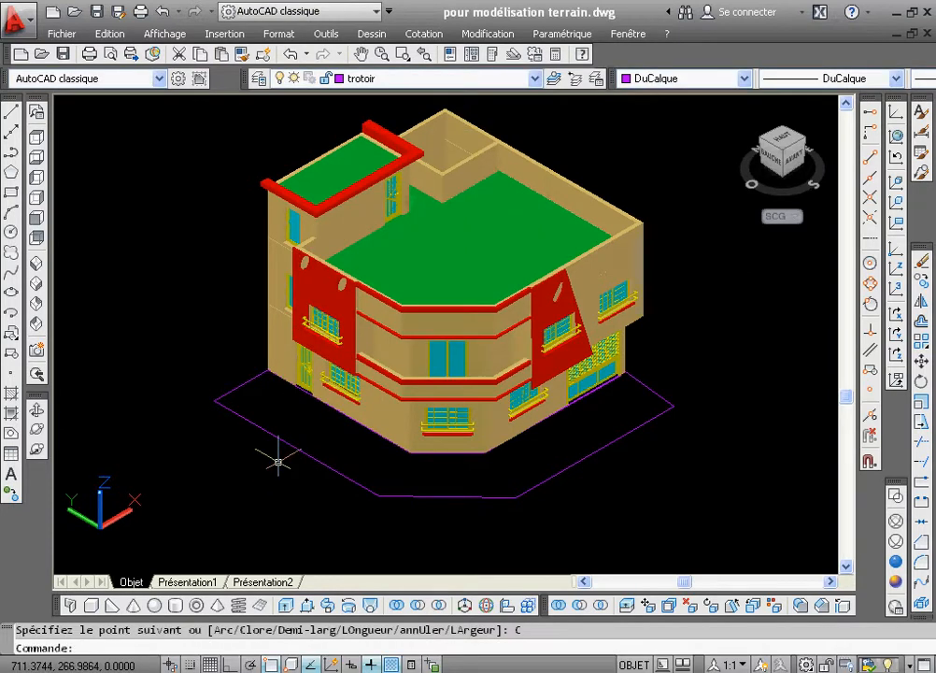
# - Delete the open offset polyline that overlaps the outer edge of the closed pavement outline
pyautogui.click(294, 445)
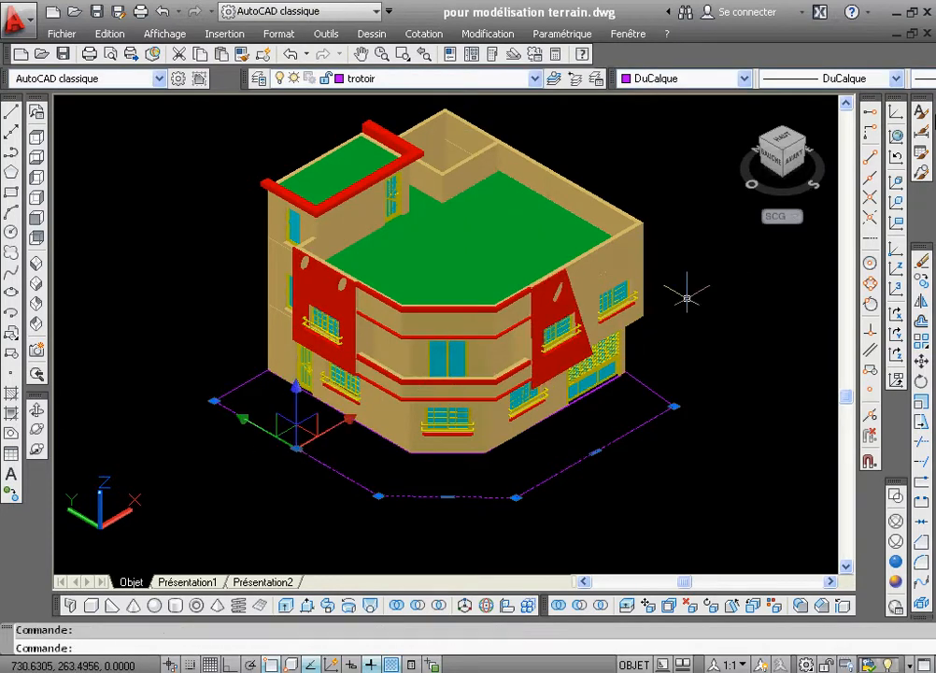
pyautogui.press('Delete')
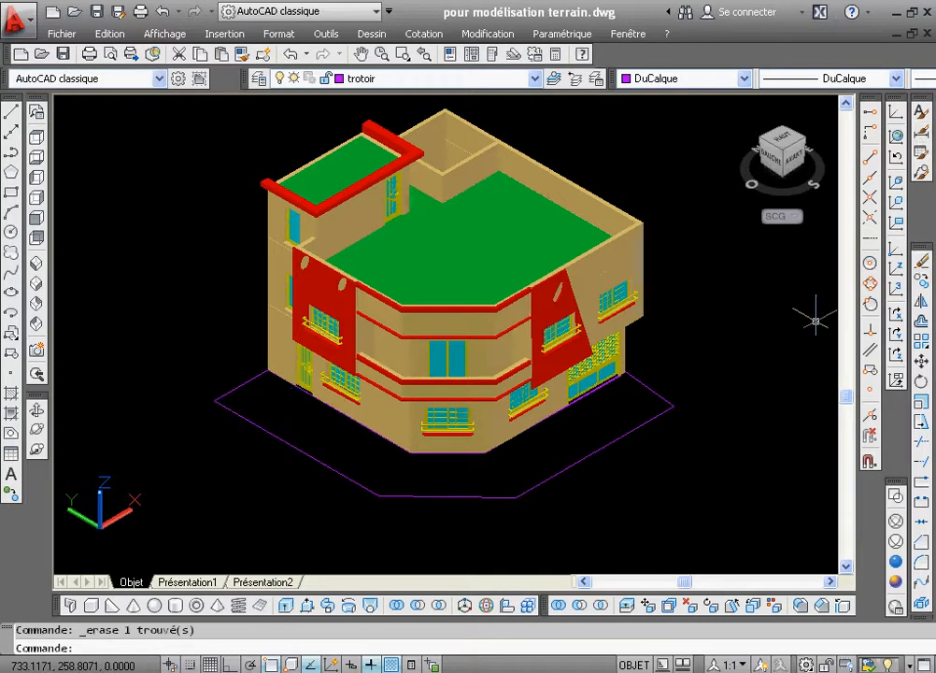
# - Extrude the closed pavement outline around the building's base to a height of 0.2
pyautogui.click(289, 607)
pyautogui.click(378, 496)
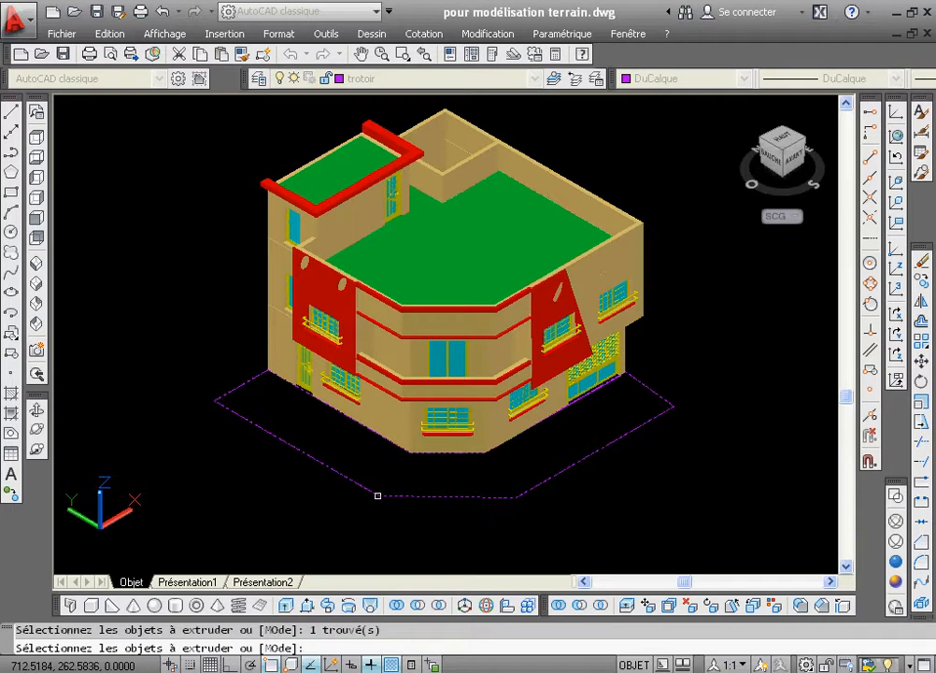
pyautogui.rightClick(377, 495)
pyautogui.click(409, 506)
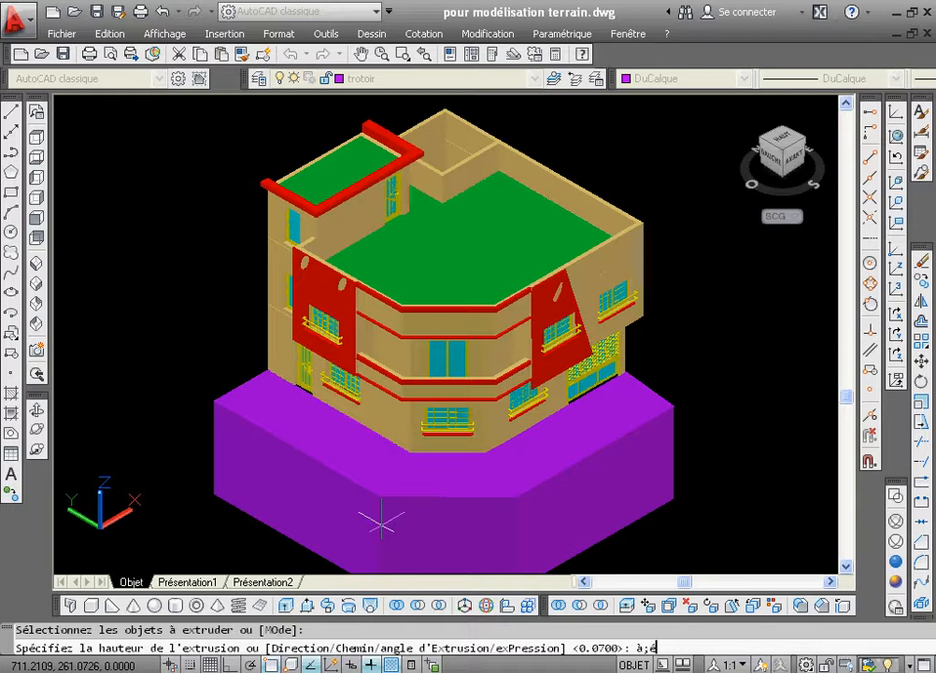
pyautogui.press('capslock')
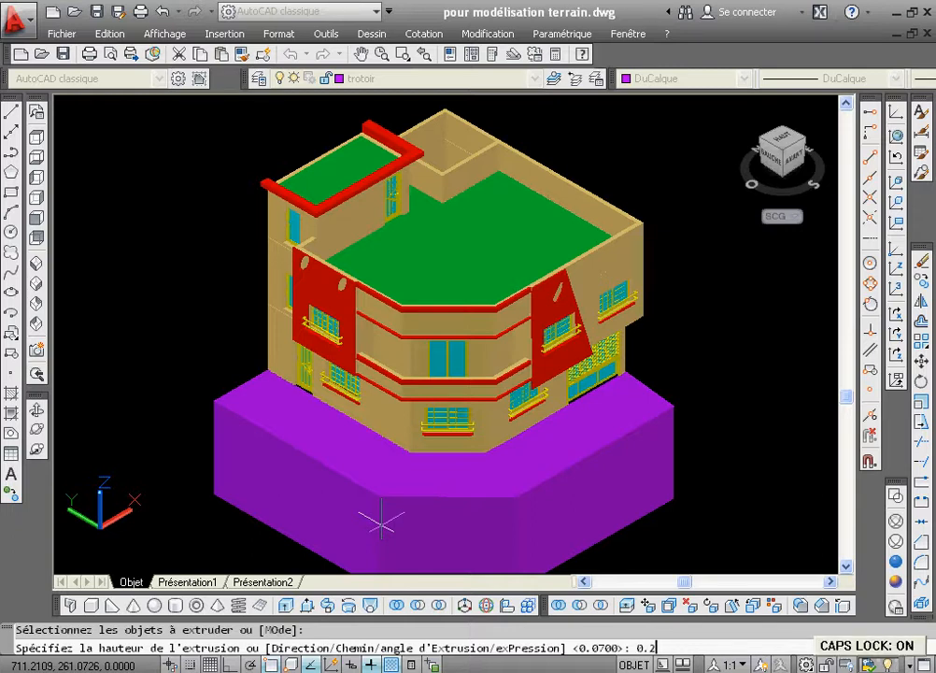
pyautogui.press('Return')
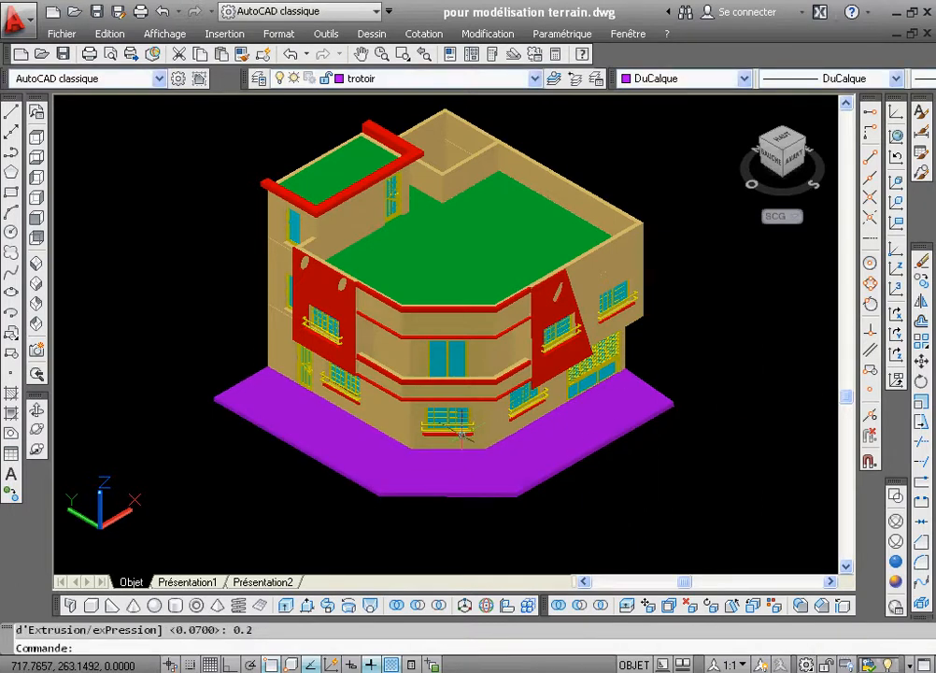
# - Examine the extruded pavement's end and outer corner beside the building's barred entrance door
pyautogui.click(250, 383)
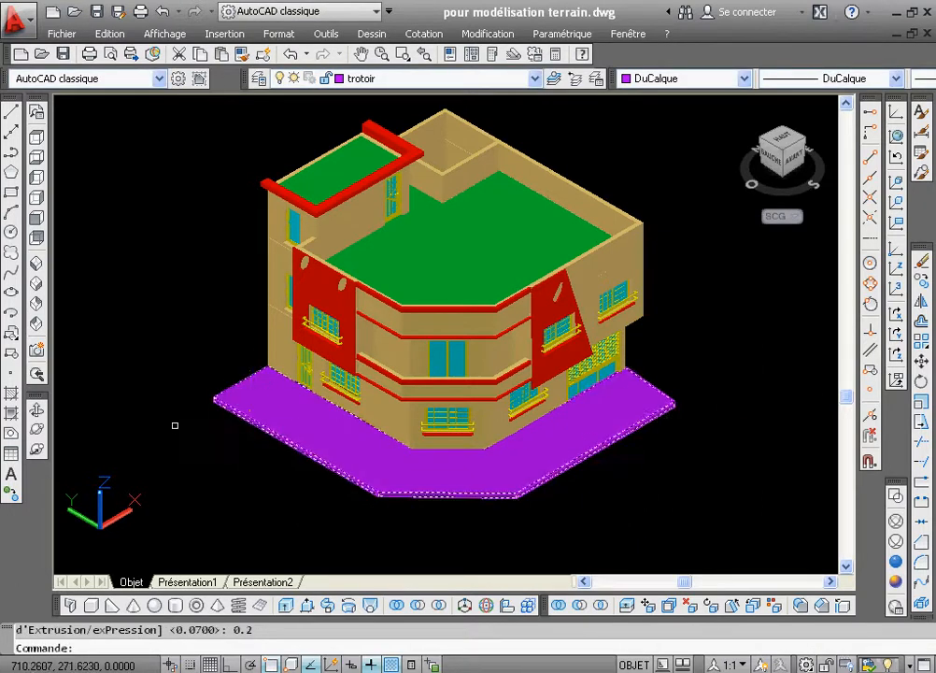
pyautogui.click(401, 54)
pyautogui.click(188, 322)
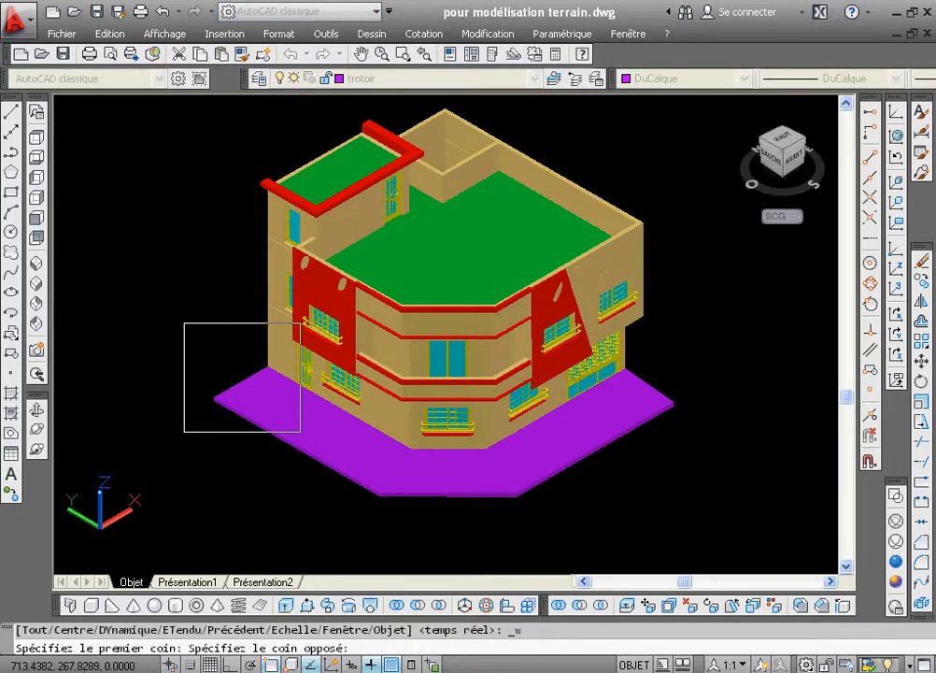
pyautogui.click(299, 432)
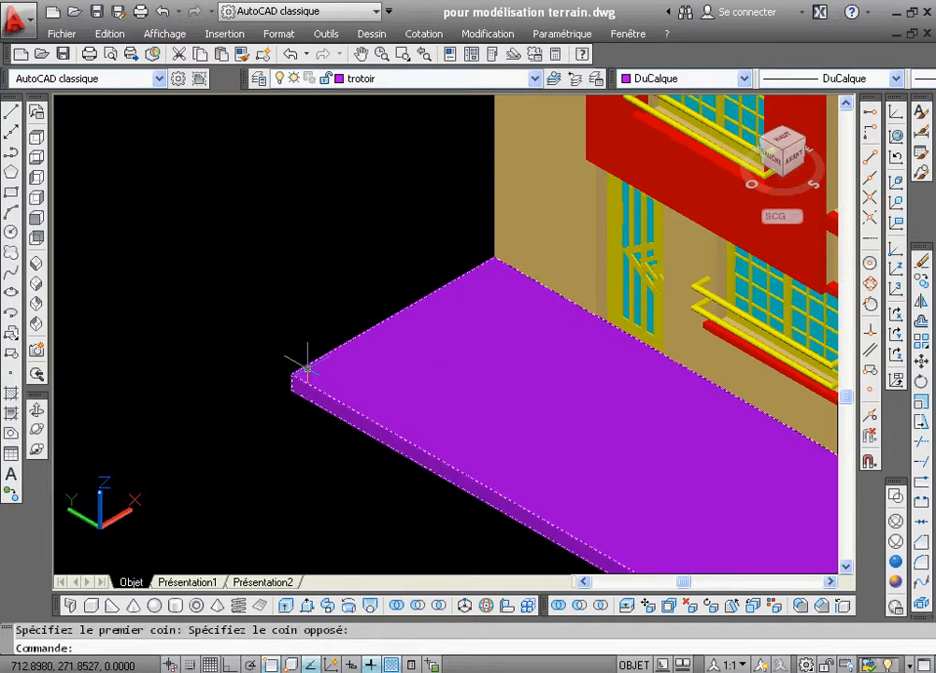
pyautogui.click(427, 55)
pyautogui.click(408, 54)
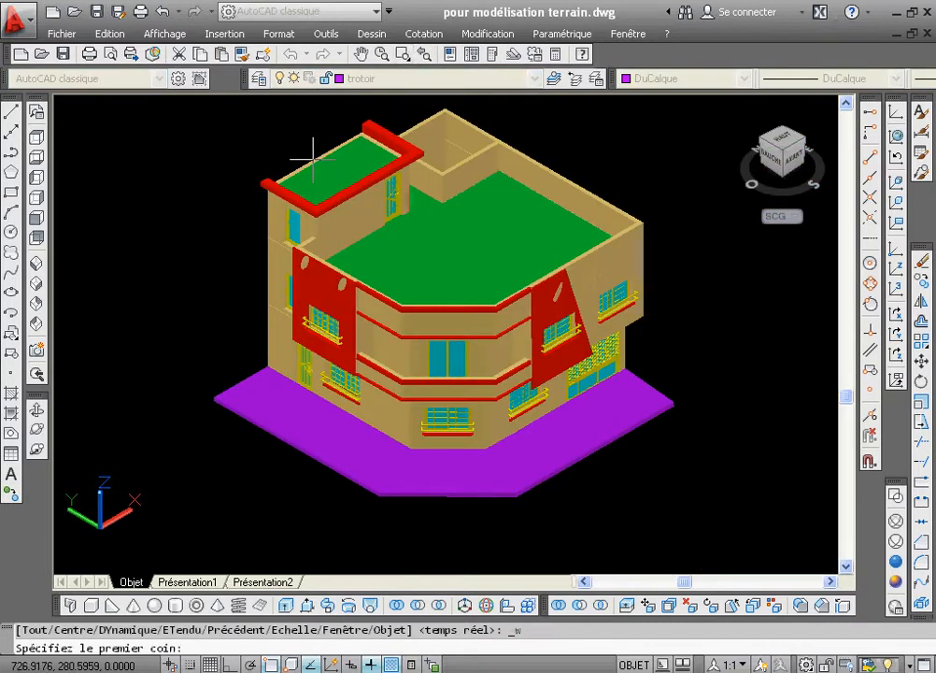
pyautogui.click(199, 272)
pyautogui.click(327, 435)
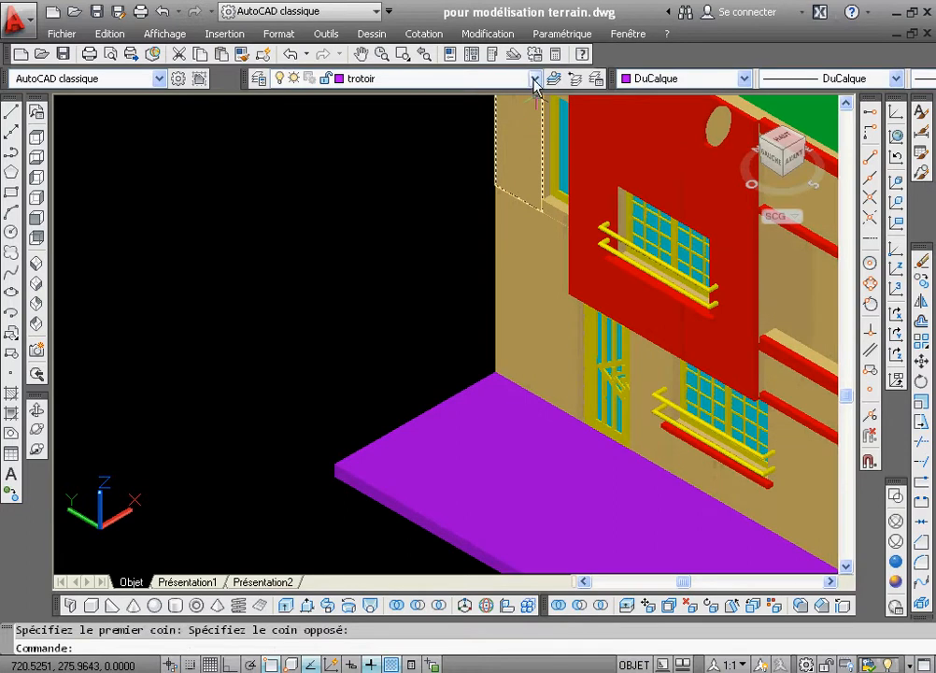
# - Make bordure tro the current layer and set a three-point UCS at the pavement's top outer corner, X along the end edge and Y downwards
pyautogui.click(534, 80)
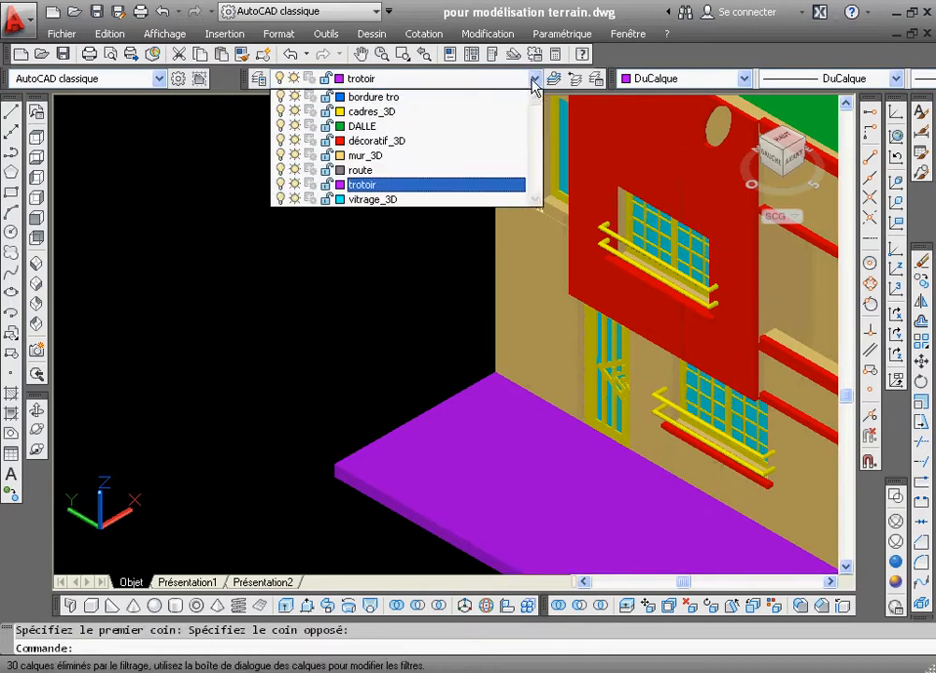
pyautogui.click(470, 98)
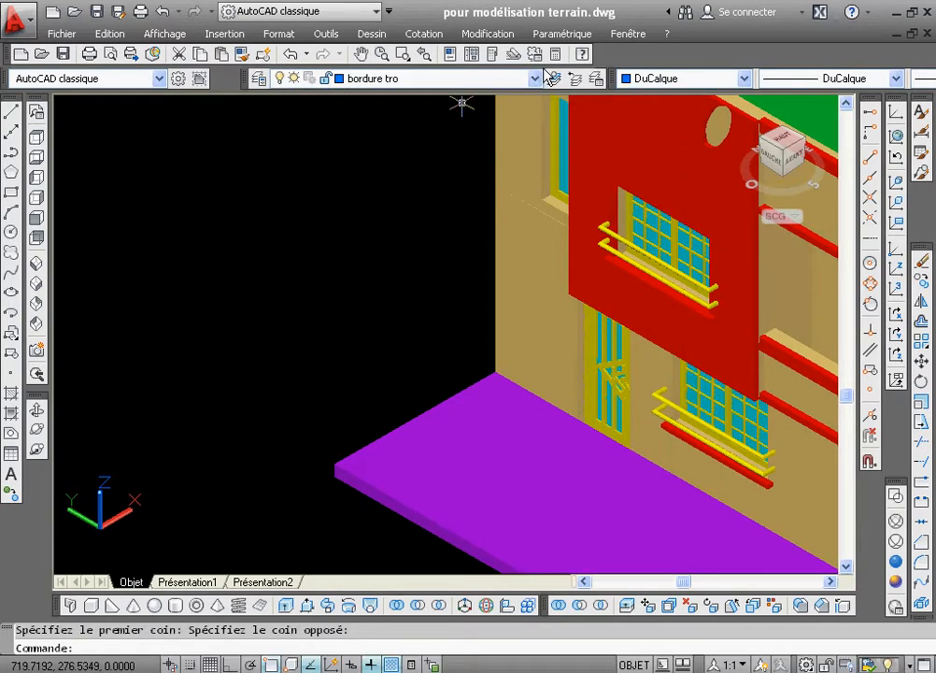
pyautogui.click(421, 56)
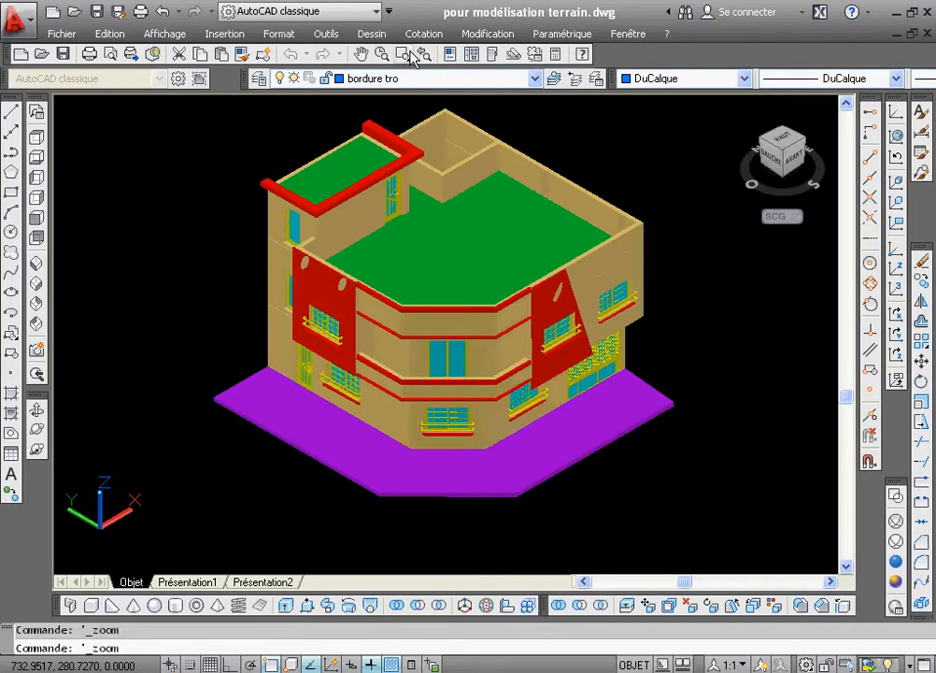
pyautogui.click(407, 55)
pyautogui.click(201, 324)
pyautogui.click(297, 443)
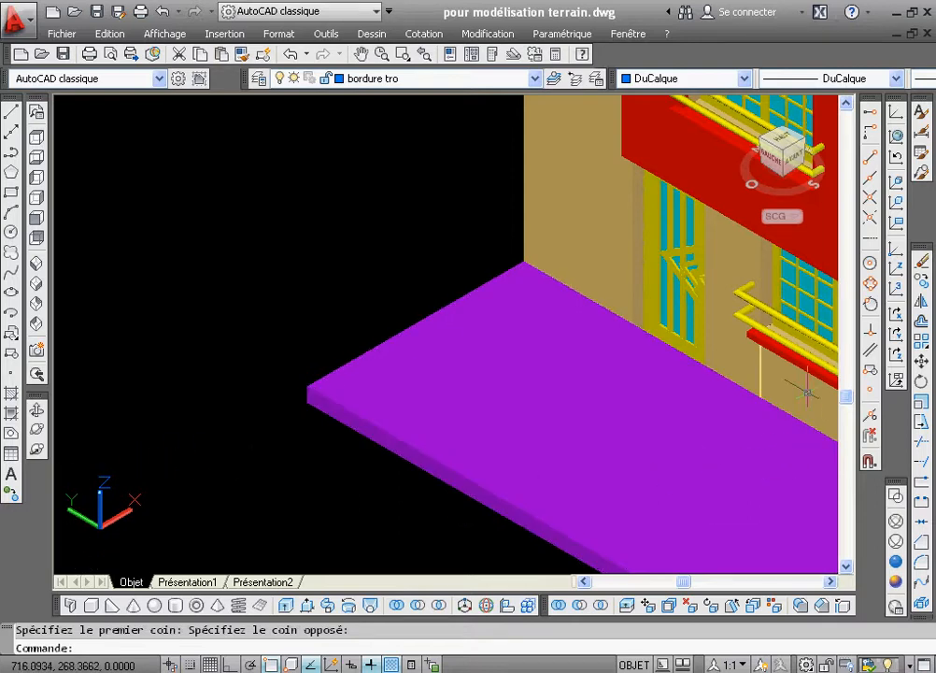
pyautogui.click(896, 292)
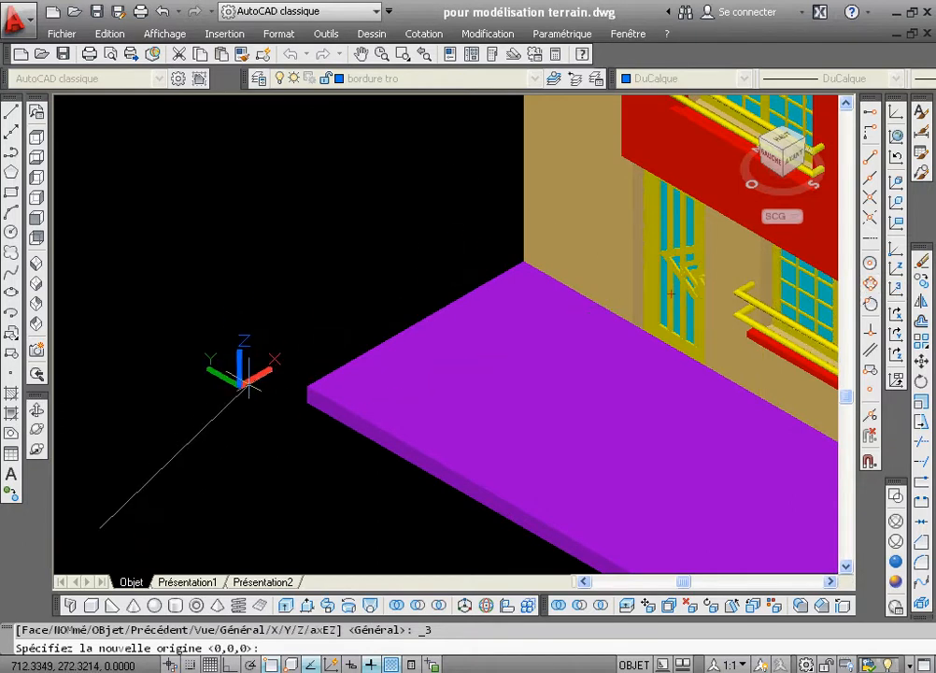
pyautogui.click(307, 383)
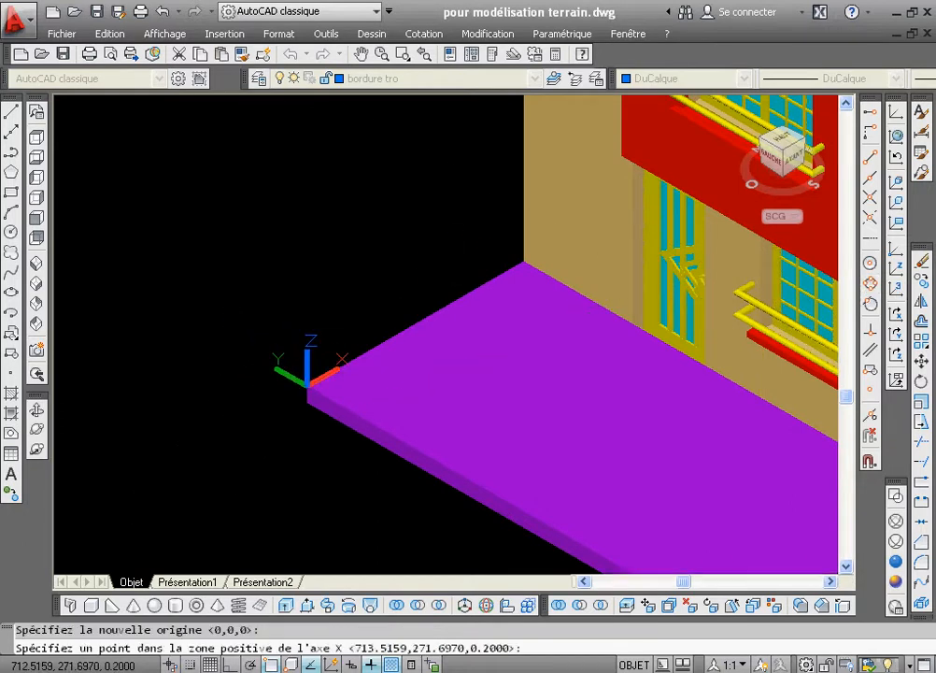
pyautogui.click(403, 331)
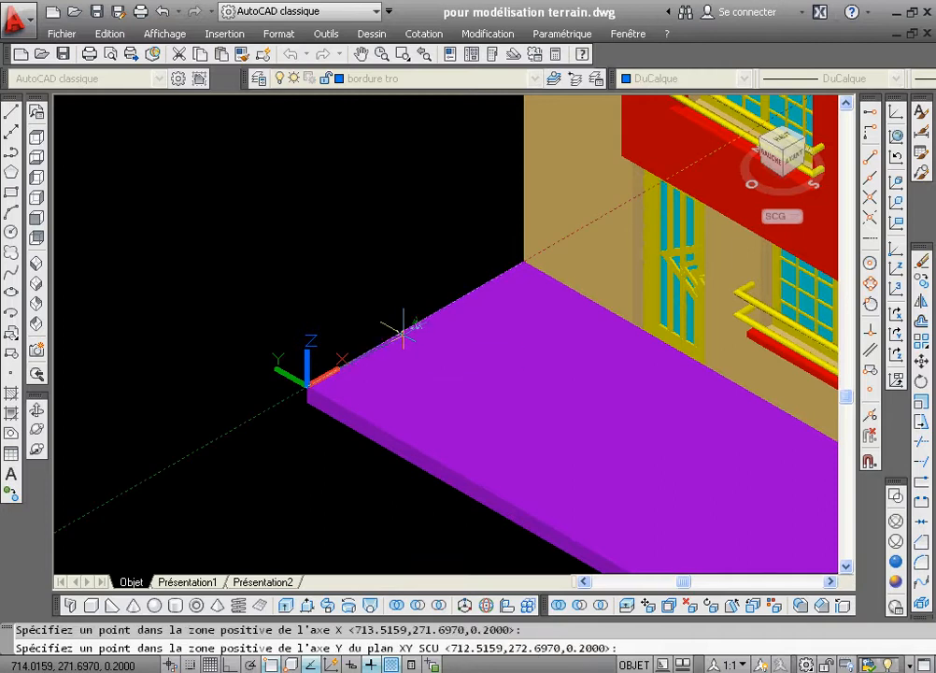
pyautogui.click(309, 404)
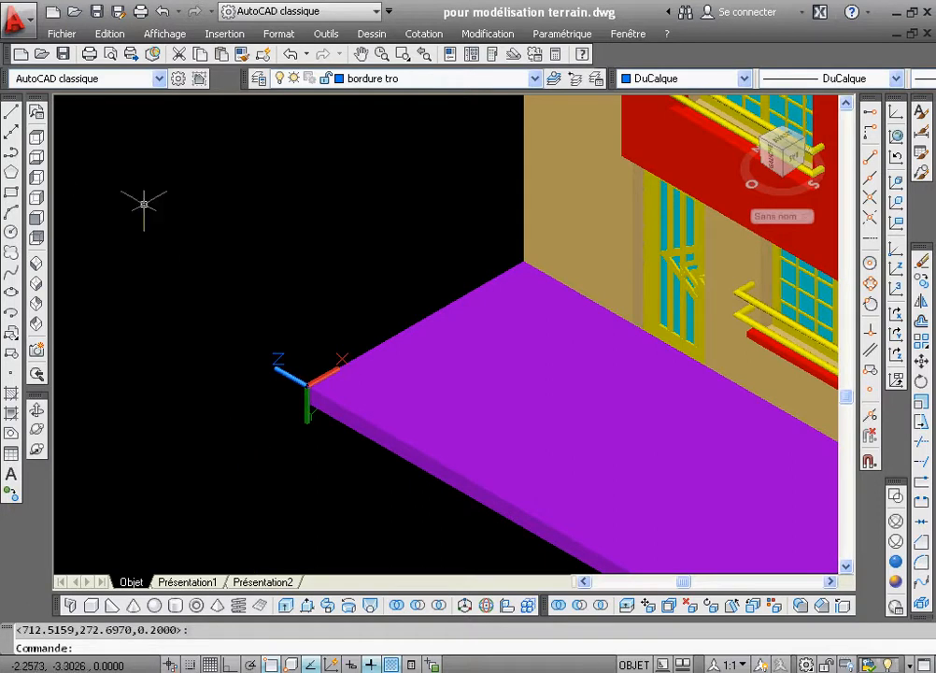
# - Draw a closed 0.2 by 0.2 square polyline outward from the pavement's top outer corner as the kerb profile, with Ortho on
pyautogui.click(12, 154)
pyautogui.click(308, 384)
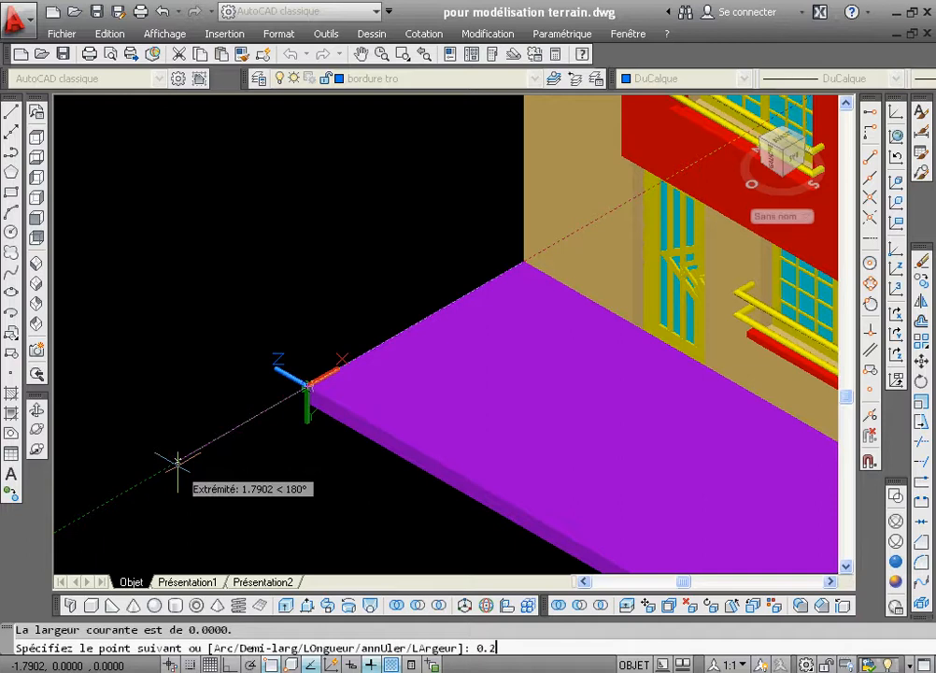
pyautogui.press('Return')
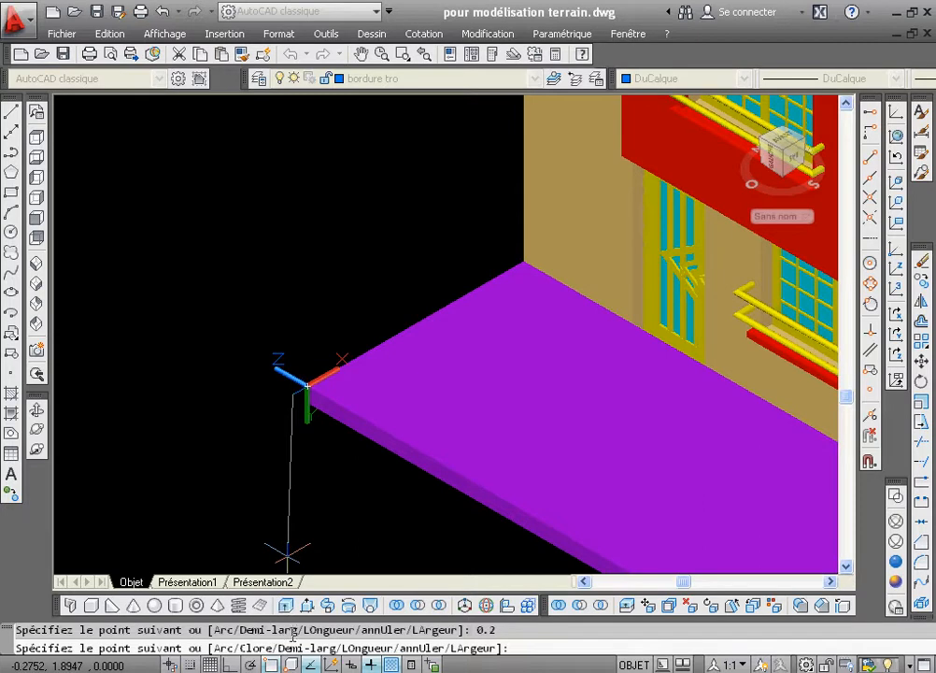
pyautogui.press('F8')
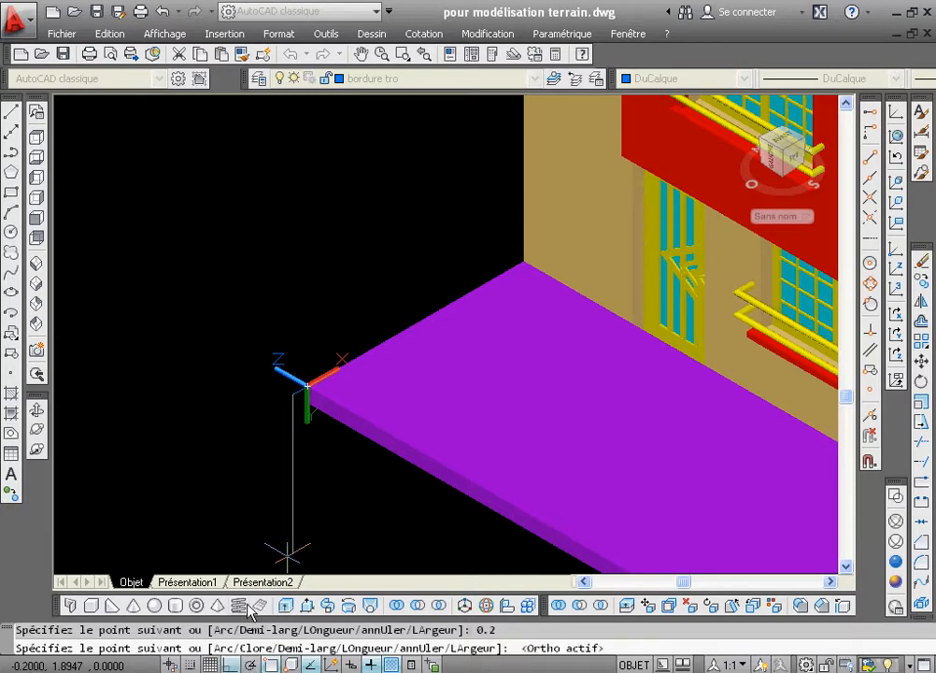
pyautogui.click(295, 405)
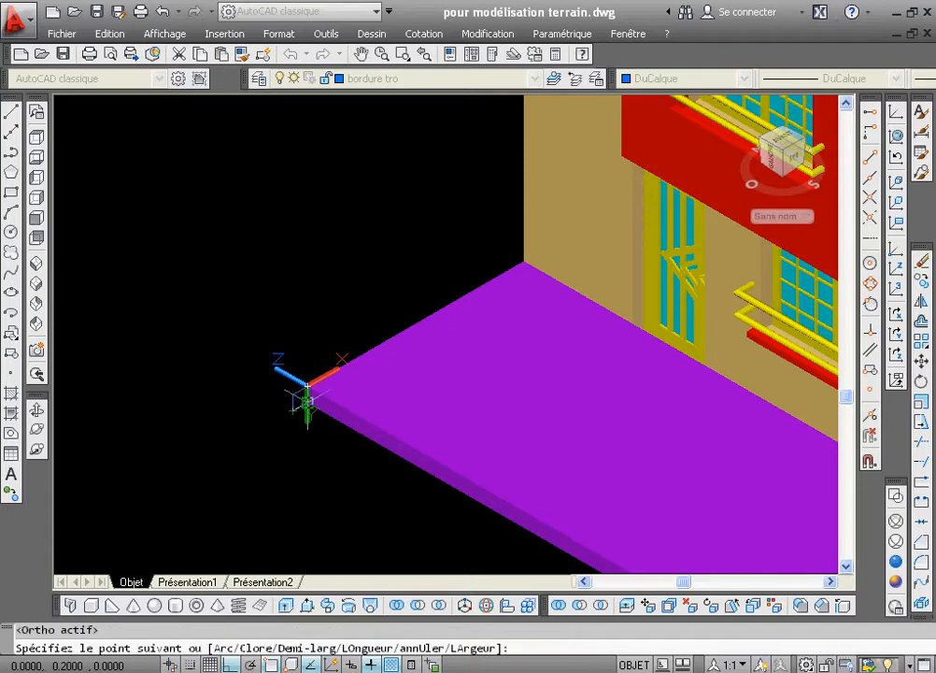
pyautogui.rightClick(310, 411)
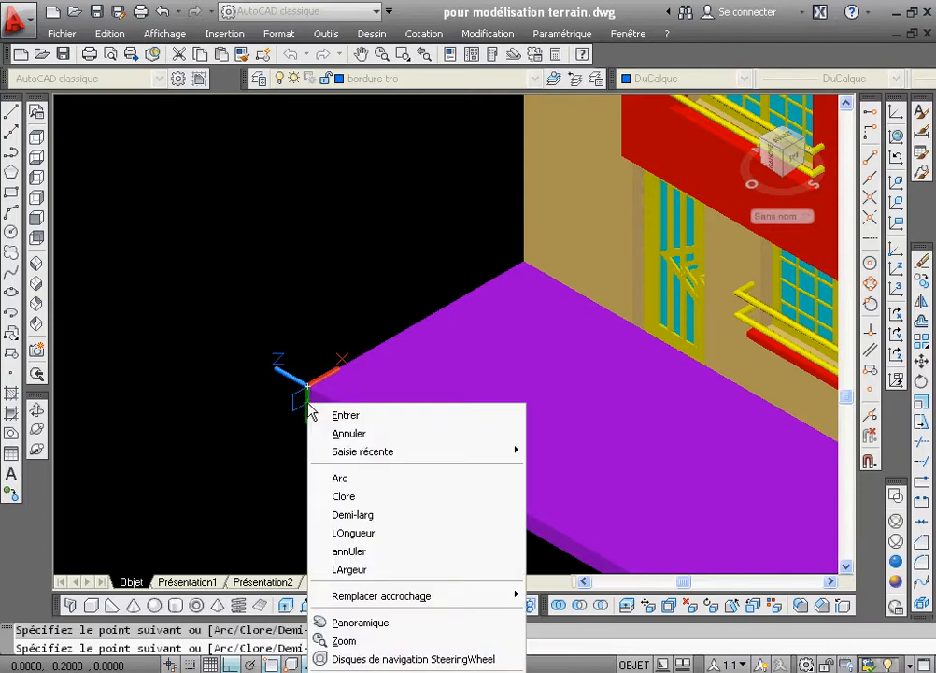
pyautogui.click(335, 495)
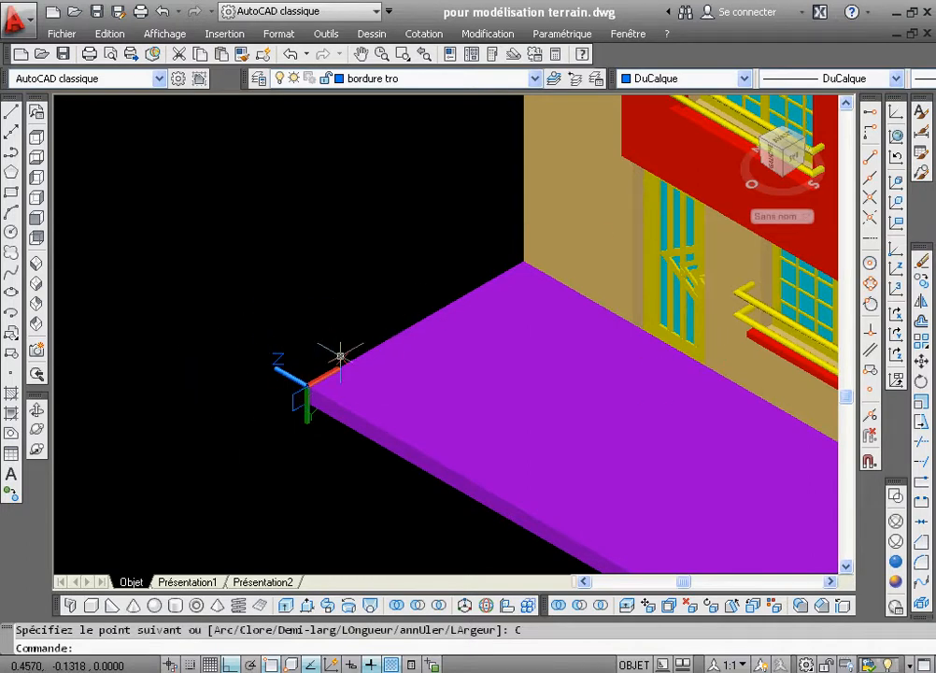
# - Restore the world coordinate system and frame the whole pavement in the view
pyautogui.click(896, 137)
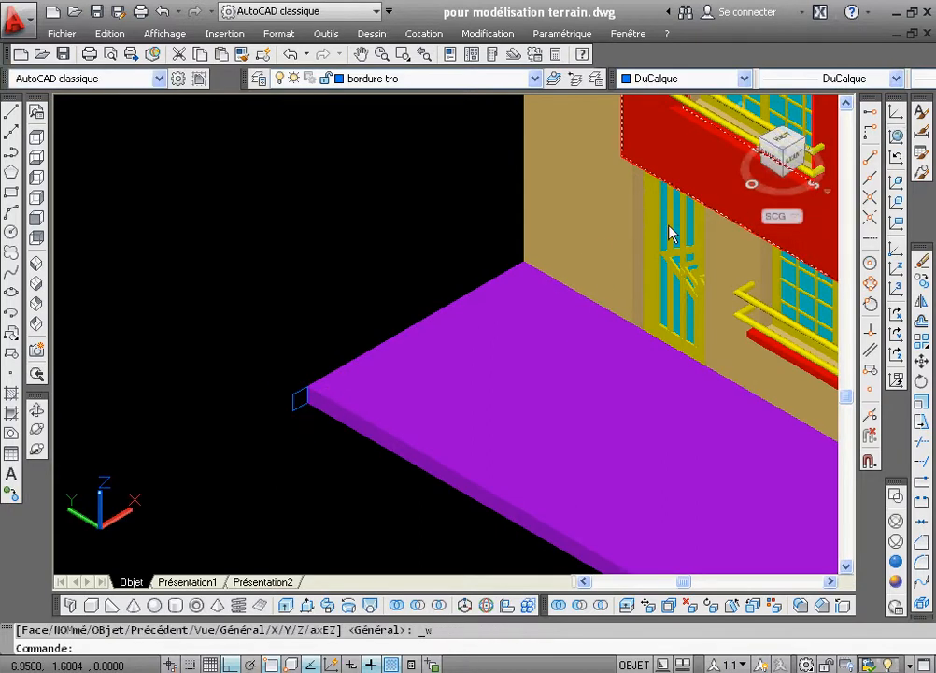
pyautogui.click(423, 54)
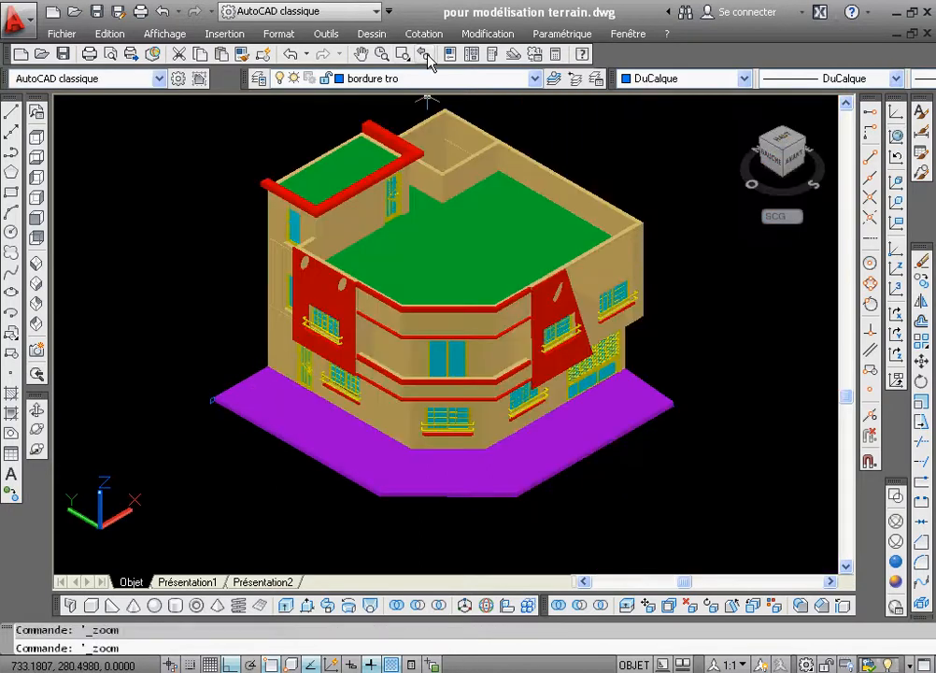
pyautogui.click(402, 54)
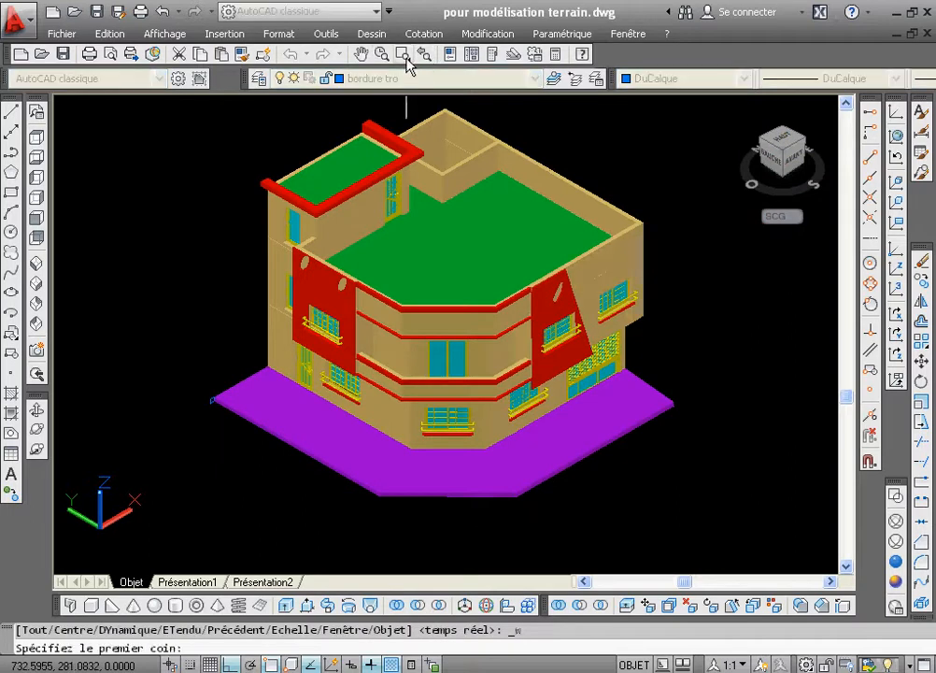
pyautogui.click(167, 318)
pyautogui.click(711, 512)
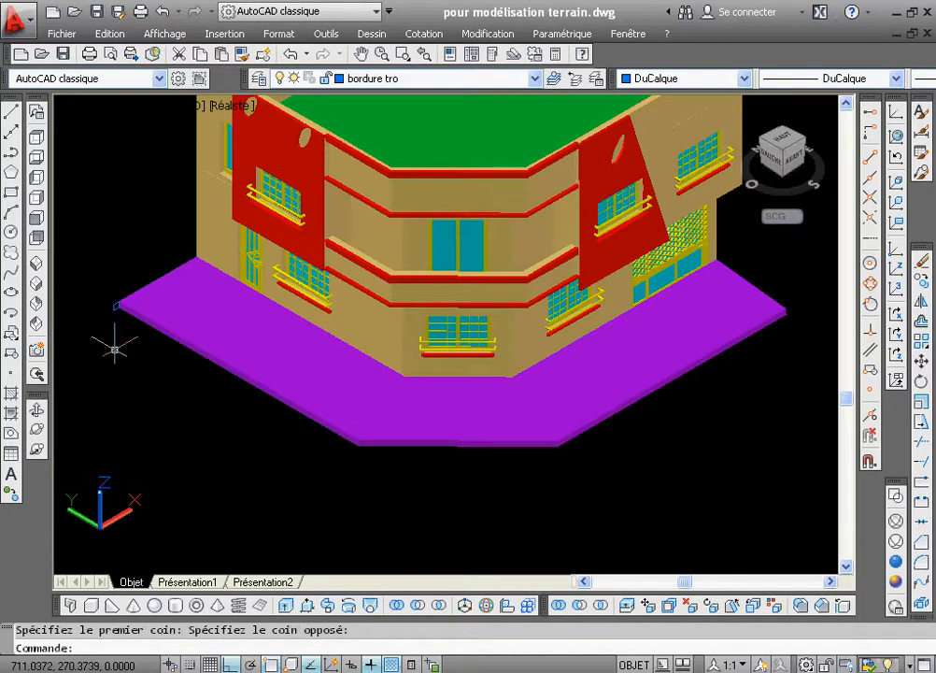
# - Start a polyline at the pavement's top corner beside the kerb profile and run it along the outer top edge to the first chamfer corner
pyautogui.click(12, 153)
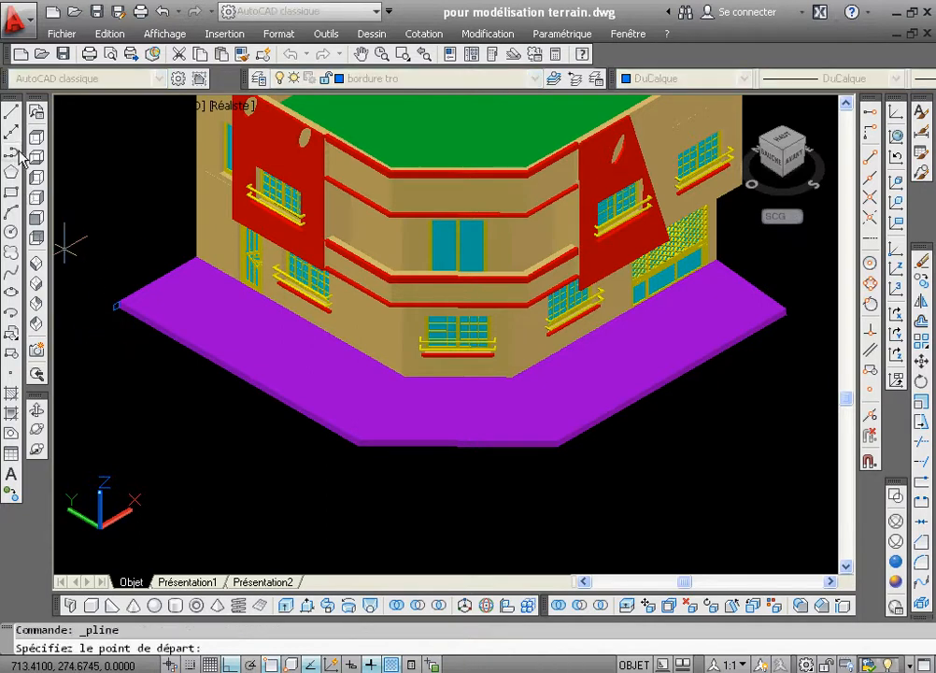
pyautogui.click(403, 55)
pyautogui.click(104, 277)
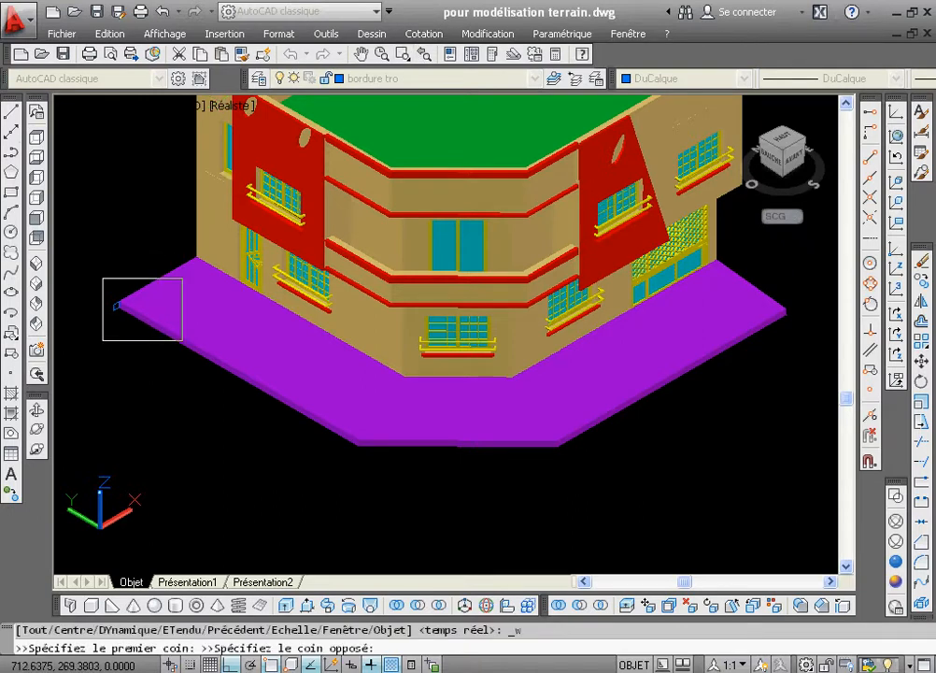
pyautogui.click(163, 329)
pyautogui.click(266, 272)
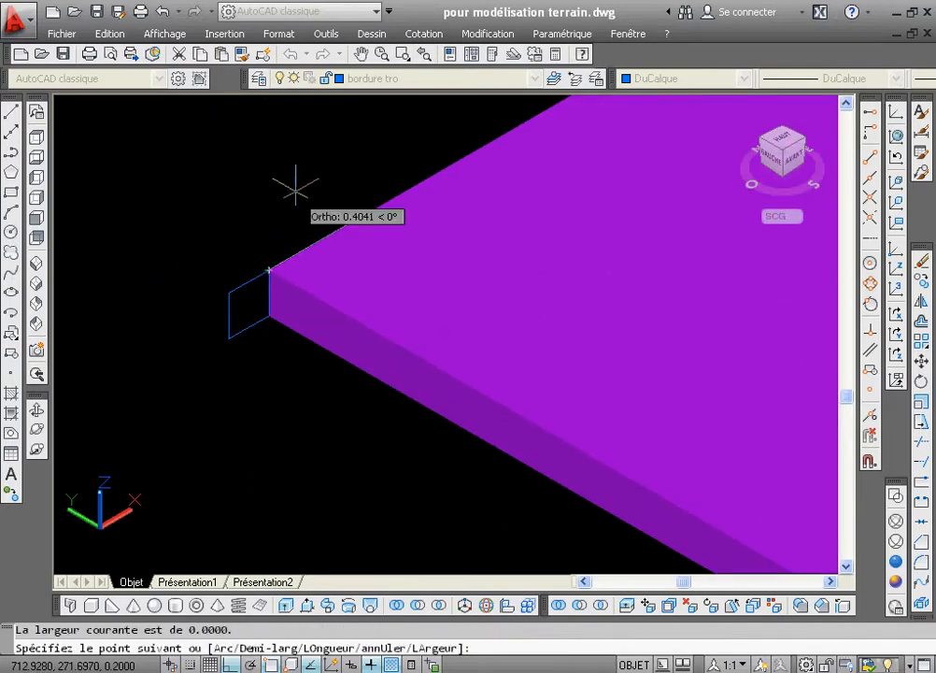
pyautogui.click(418, 56)
pyautogui.click(403, 54)
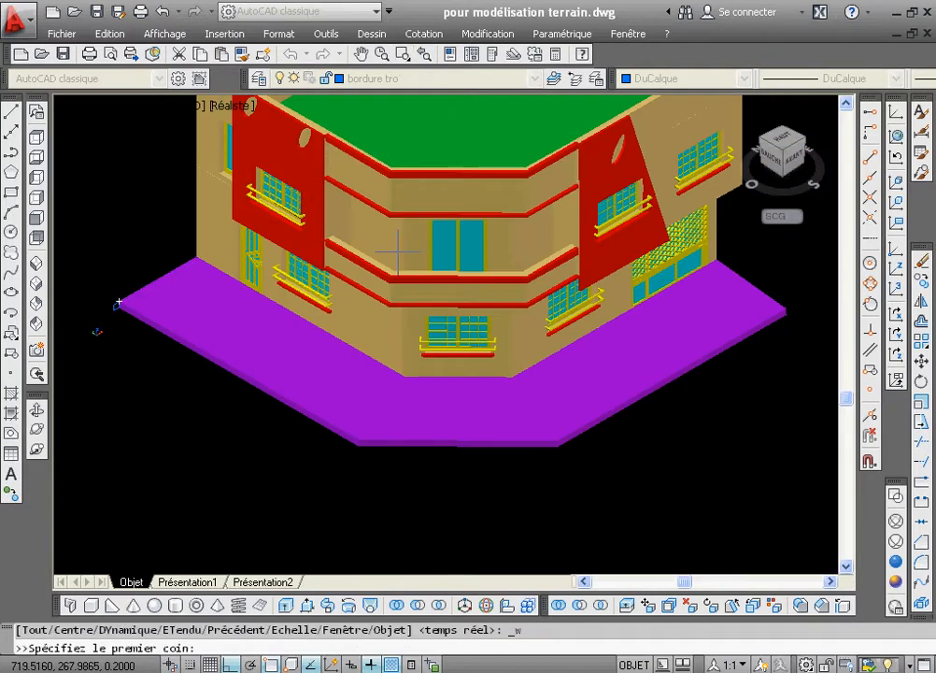
pyautogui.click(321, 383)
pyautogui.click(400, 467)
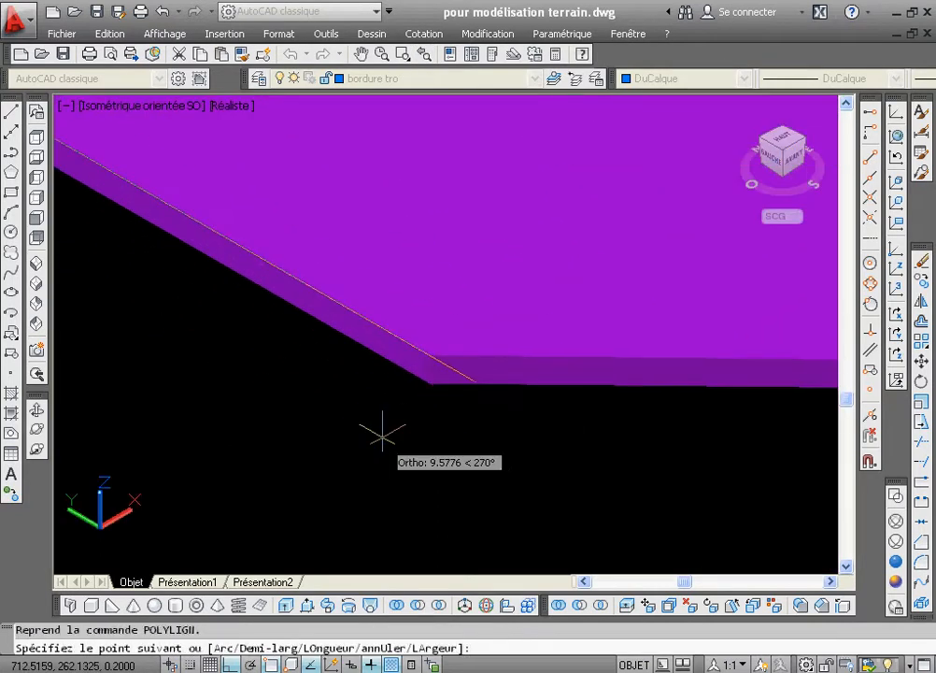
pyautogui.click(430, 355)
# - Continue the path polyline across the pavement's chamfered edge and along its remaining outer top edge to the far end corner, and finish it
pyautogui.click(420, 56)
pyautogui.click(402, 54)
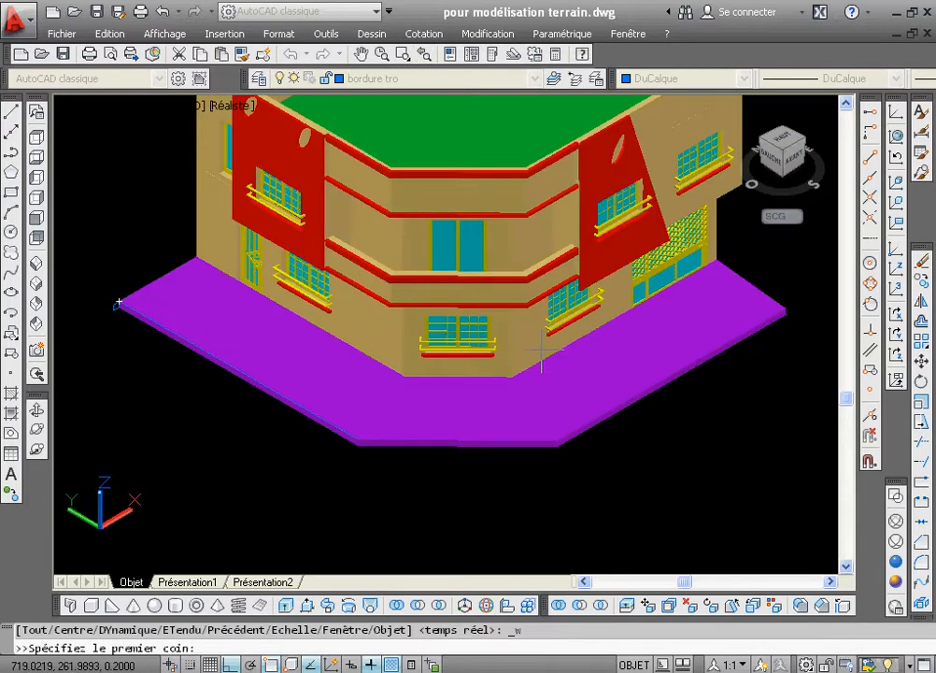
pyautogui.click(532, 419)
pyautogui.click(119, 304)
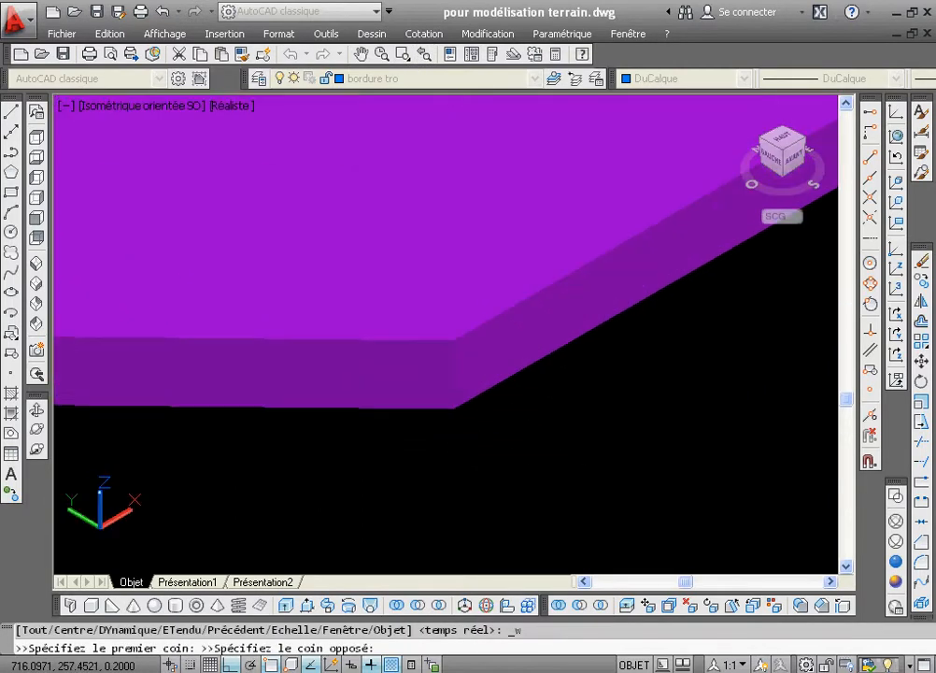
pyautogui.click(455, 340)
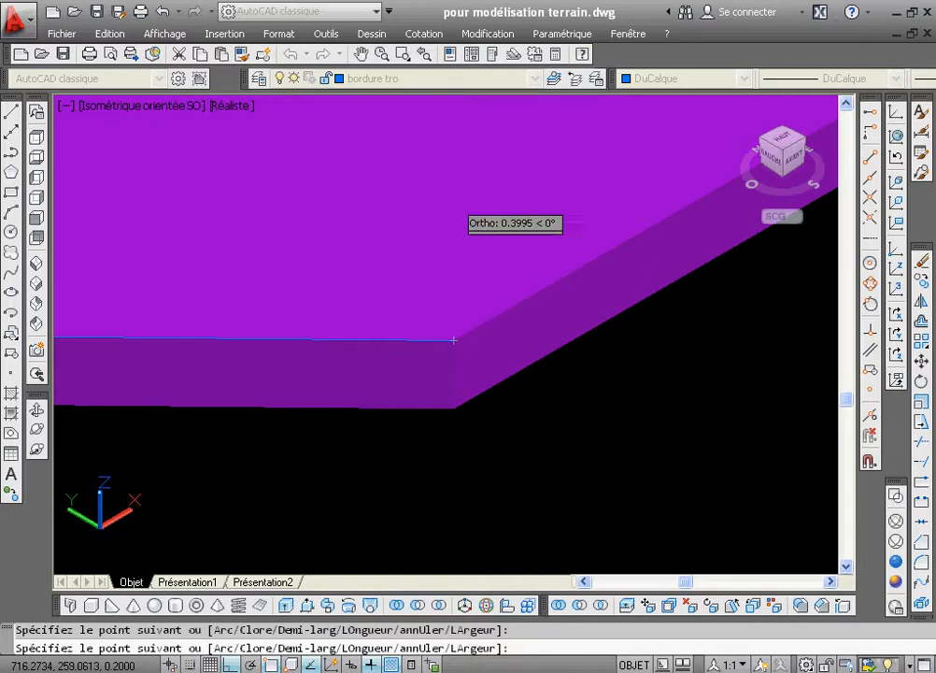
pyautogui.click(423, 55)
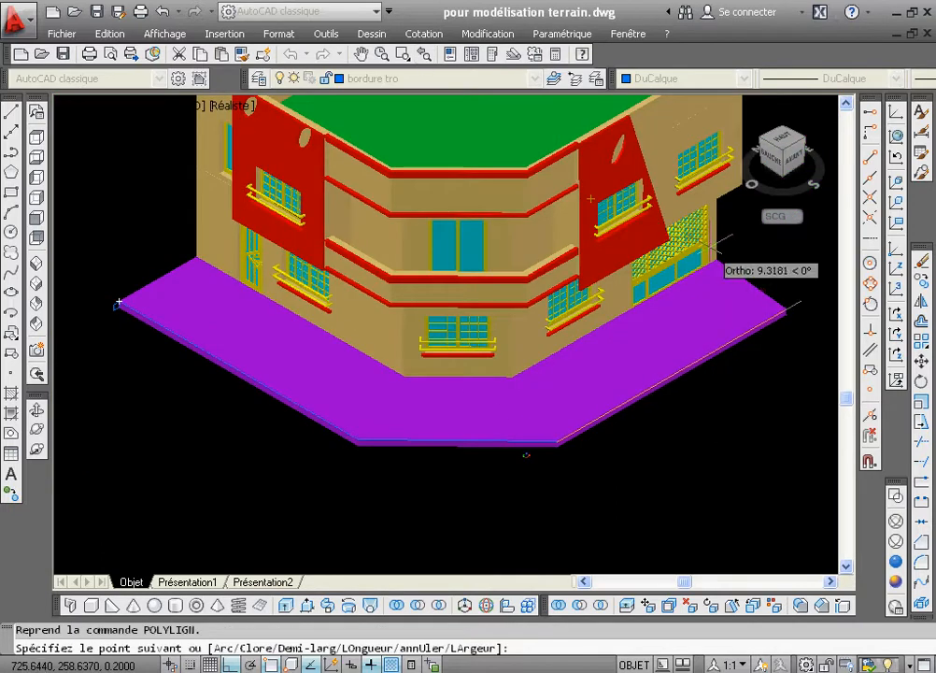
pyautogui.click(785, 307)
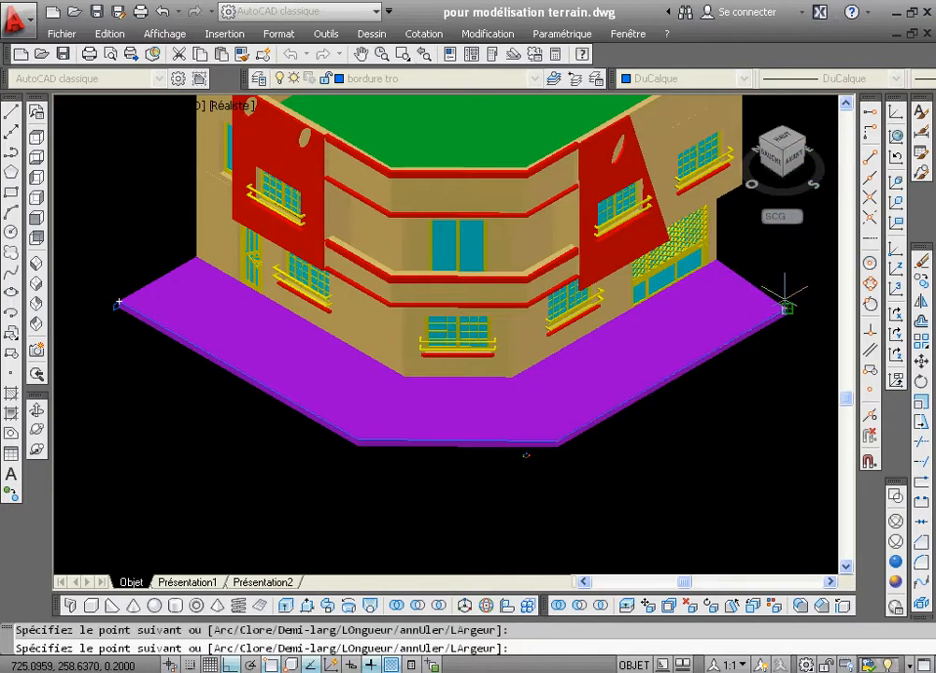
pyautogui.rightClick(785, 303)
pyautogui.click(747, 311)
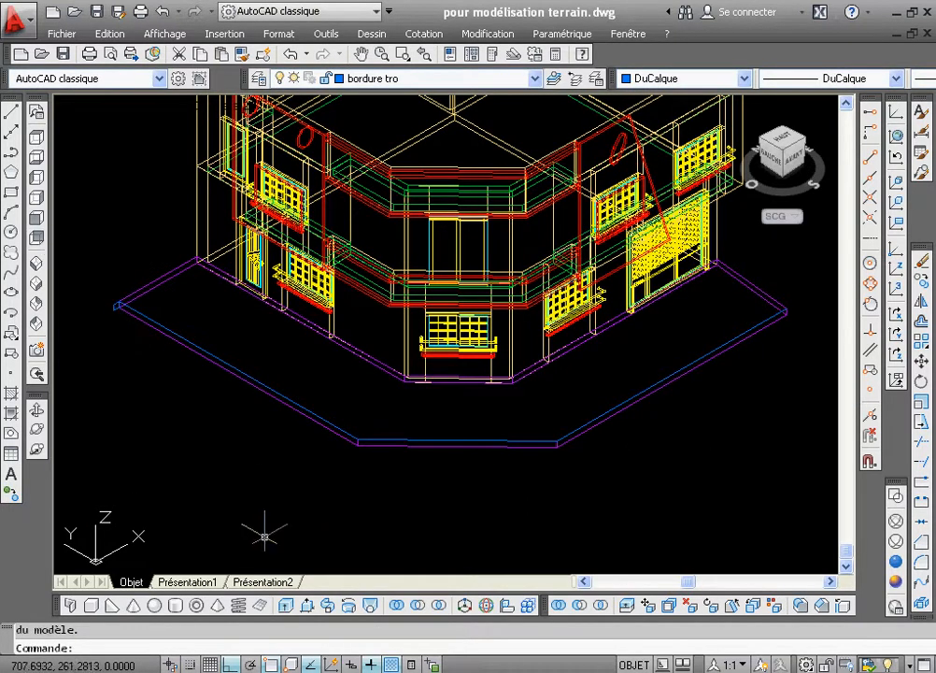
# - Sweep the square kerb profile along the pavement-edge polyline as a solid and display the model in the Realistic visual style
pyautogui.click(328, 606)
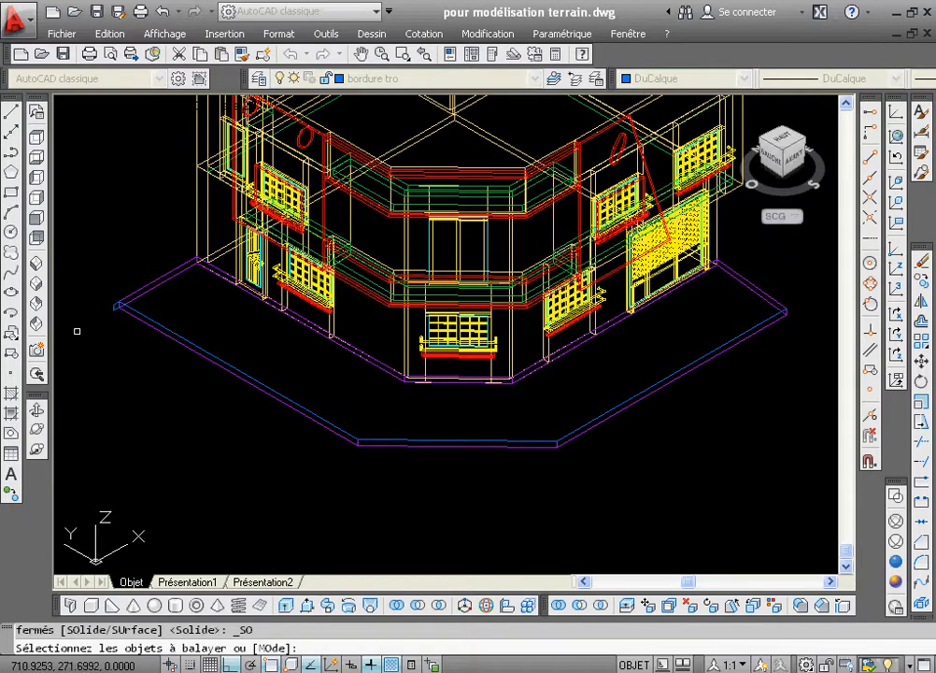
pyautogui.click(113, 310)
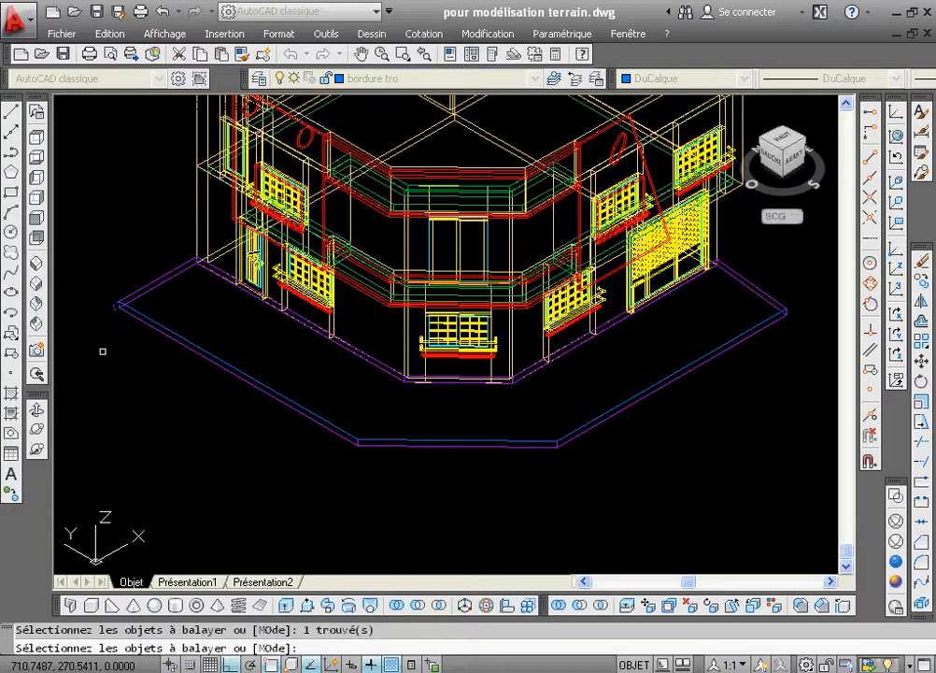
pyautogui.rightClick(104, 354)
pyautogui.click(124, 364)
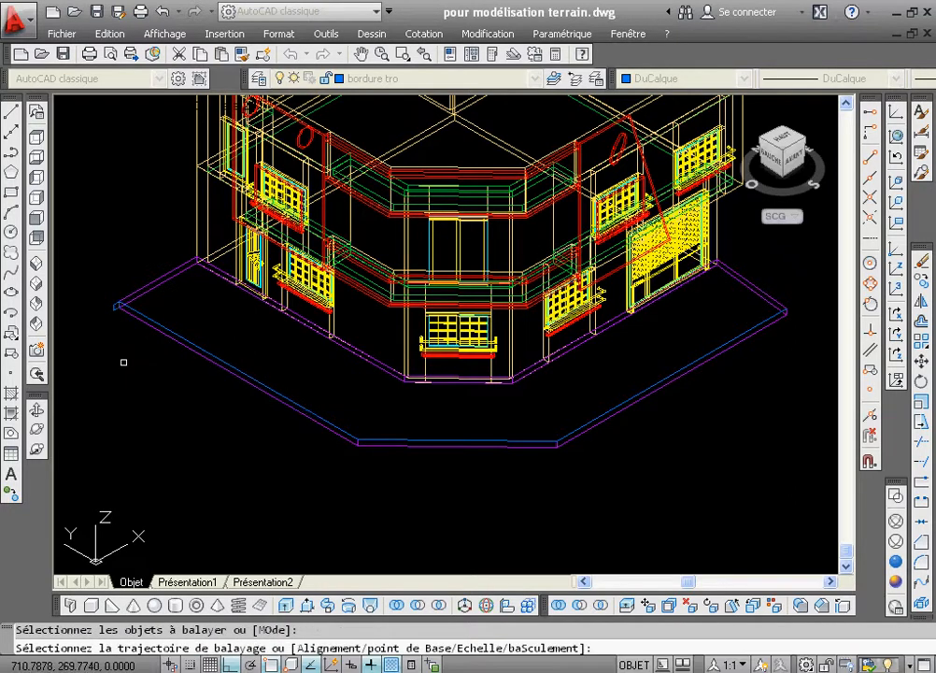
pyautogui.click(175, 330)
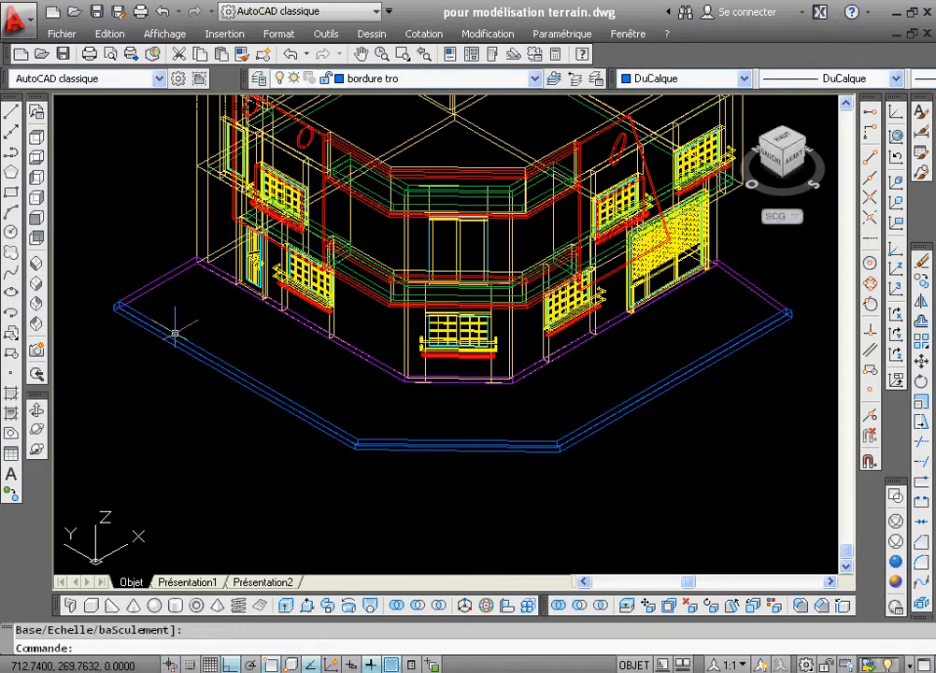
pyautogui.click(894, 579)
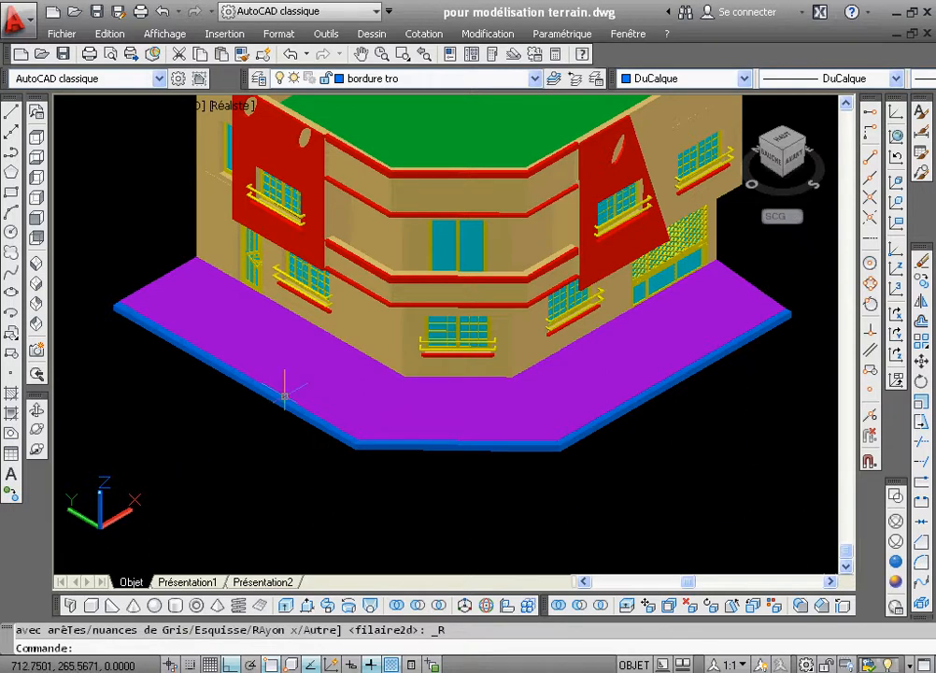
# - Make route the current layer and trace a polyline along the kerb's lower outer edge from one end to the other
pyautogui.click(532, 80)
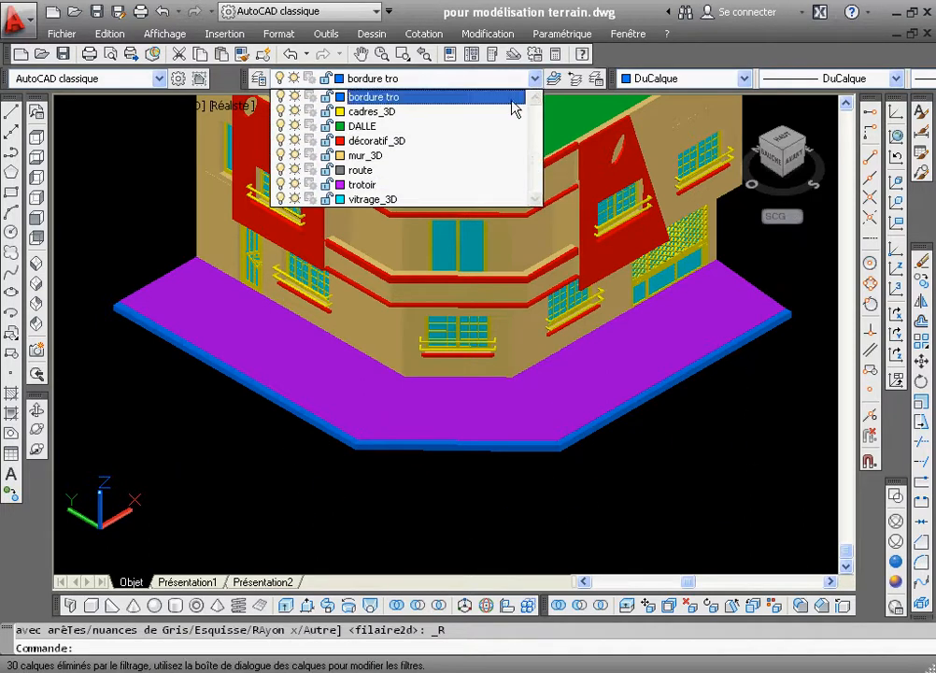
pyautogui.click(493, 170)
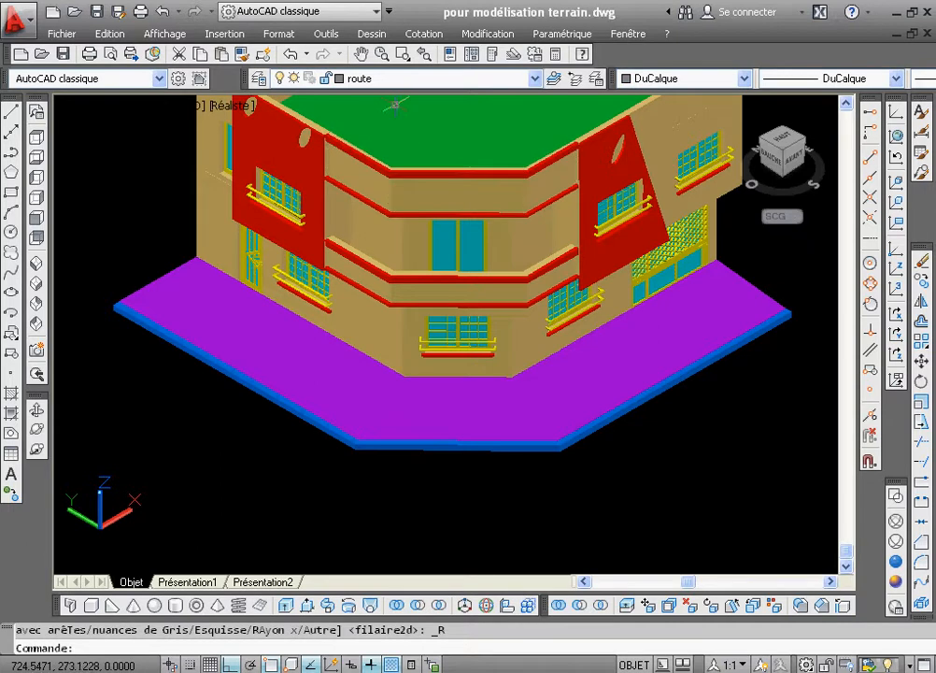
pyautogui.click(14, 155)
pyautogui.click(112, 309)
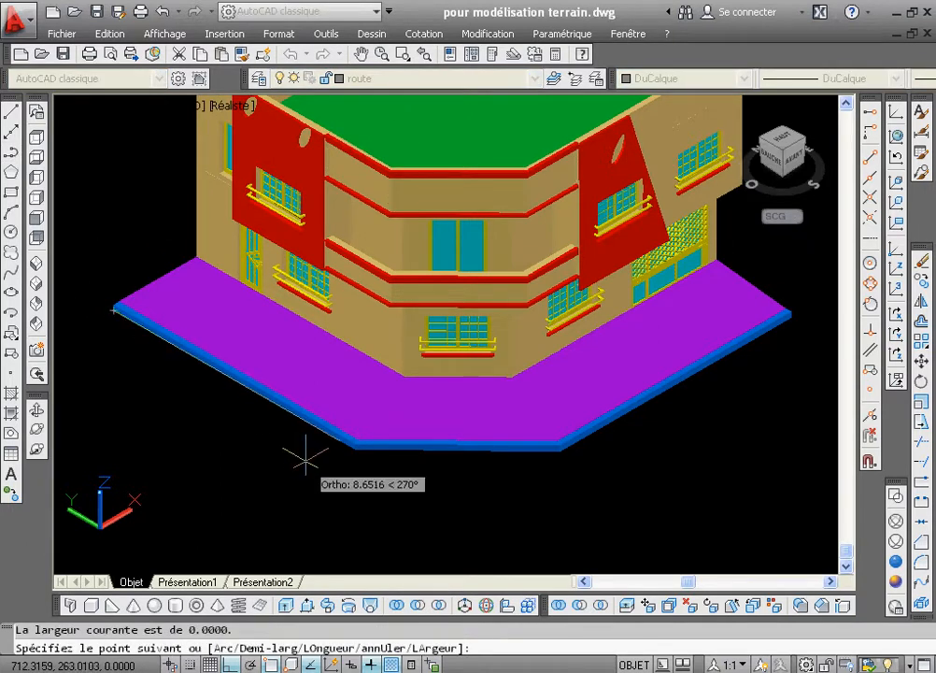
pyautogui.click(355, 449)
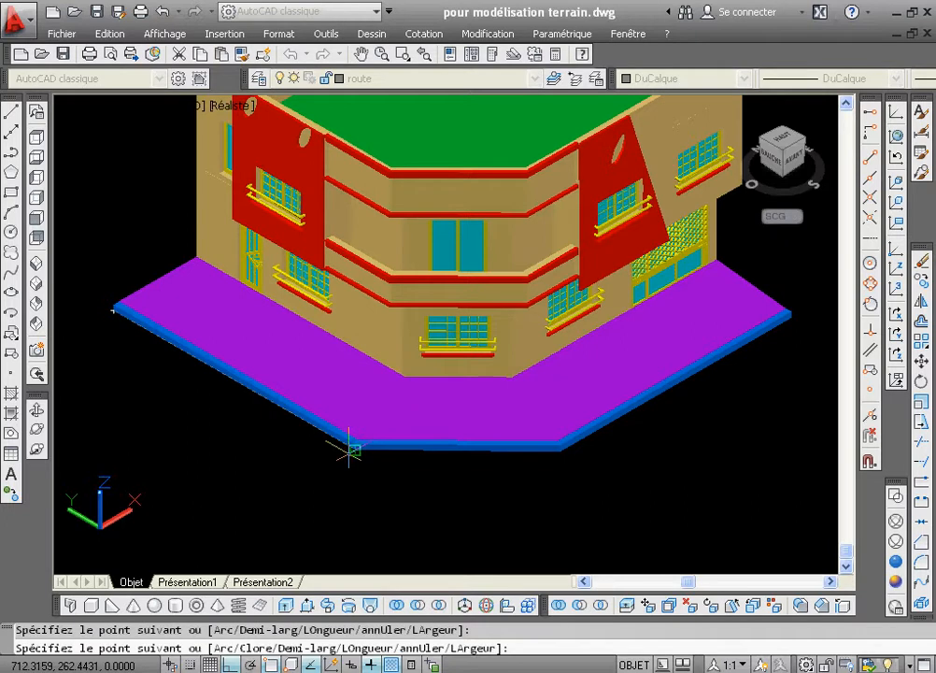
pyautogui.click(564, 445)
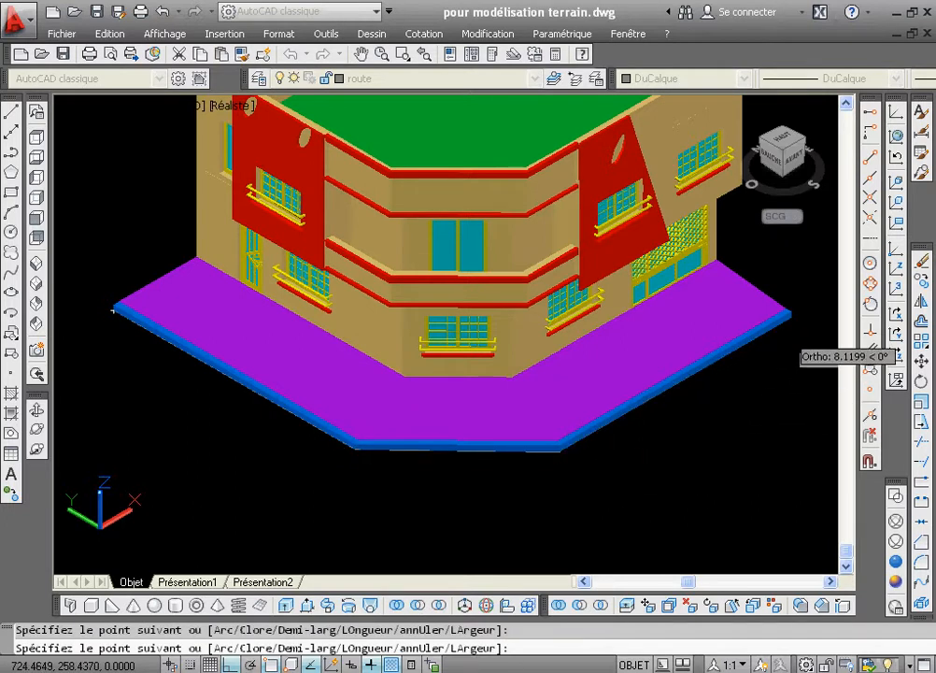
pyautogui.click(792, 316)
pyautogui.rightClick(793, 321)
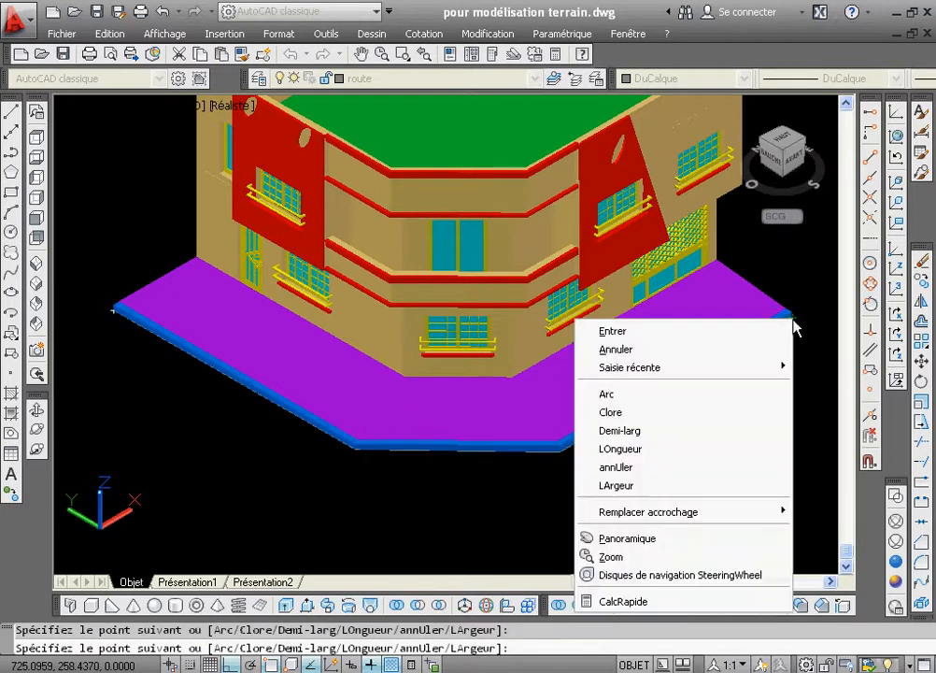
pyautogui.click(783, 328)
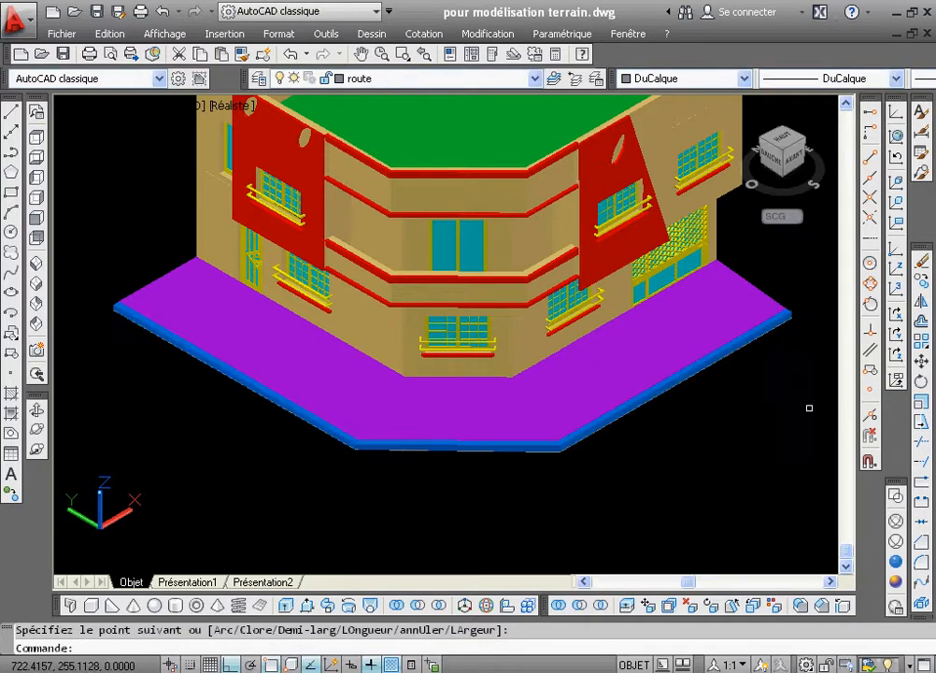
# - Display the model as 2D wireframe and offset the route polyline outward by 30, away from the building
pyautogui.click(896, 497)
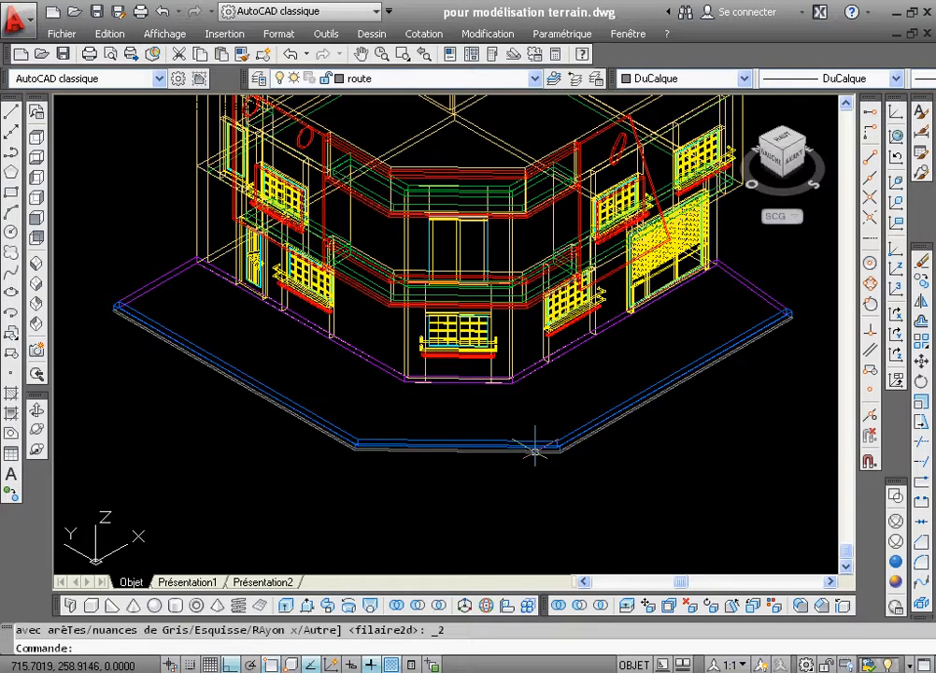
pyautogui.click(921, 339)
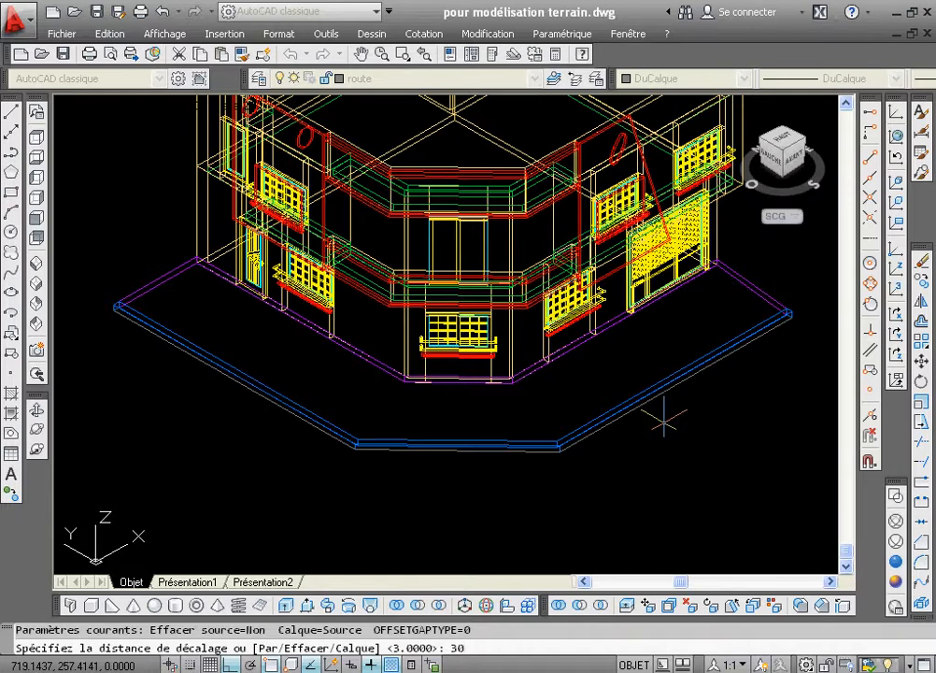
pyautogui.press('Return')
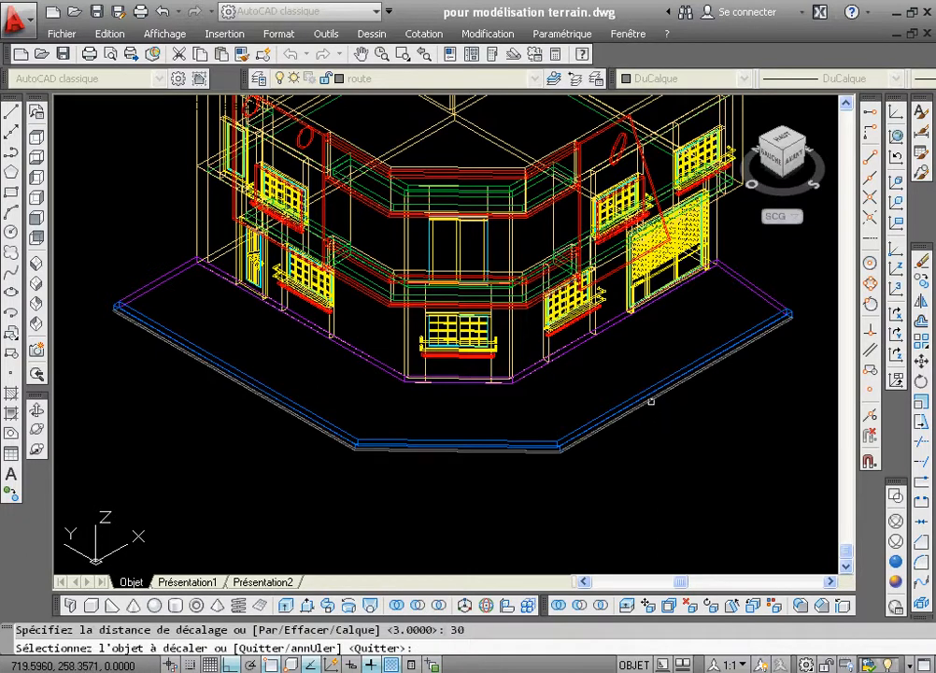
pyautogui.click(593, 397)
pyautogui.click(735, 530)
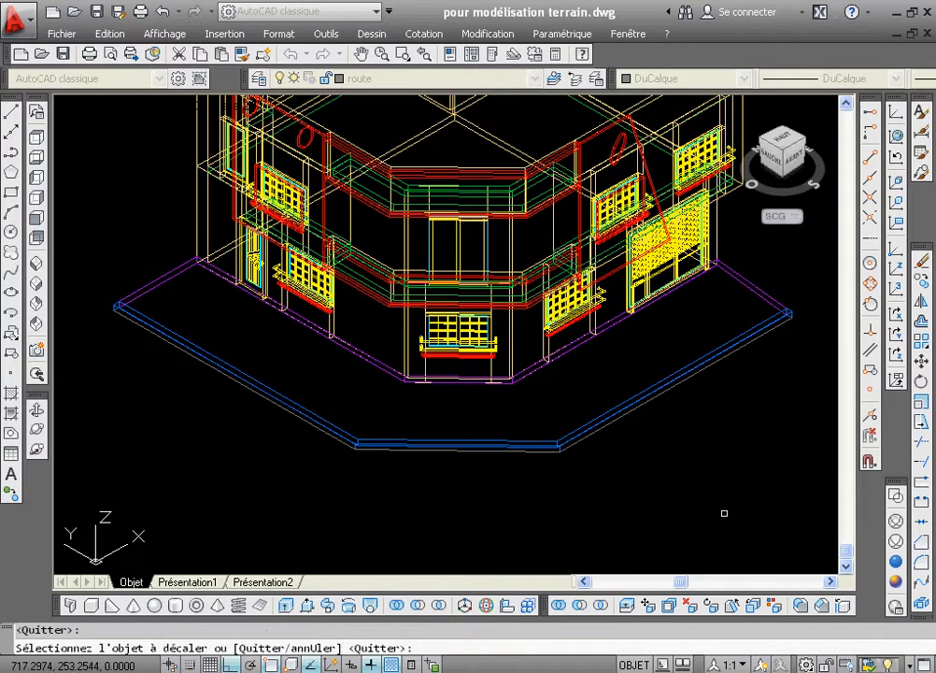
pyautogui.rightClick(686, 458)
pyautogui.click(696, 462)
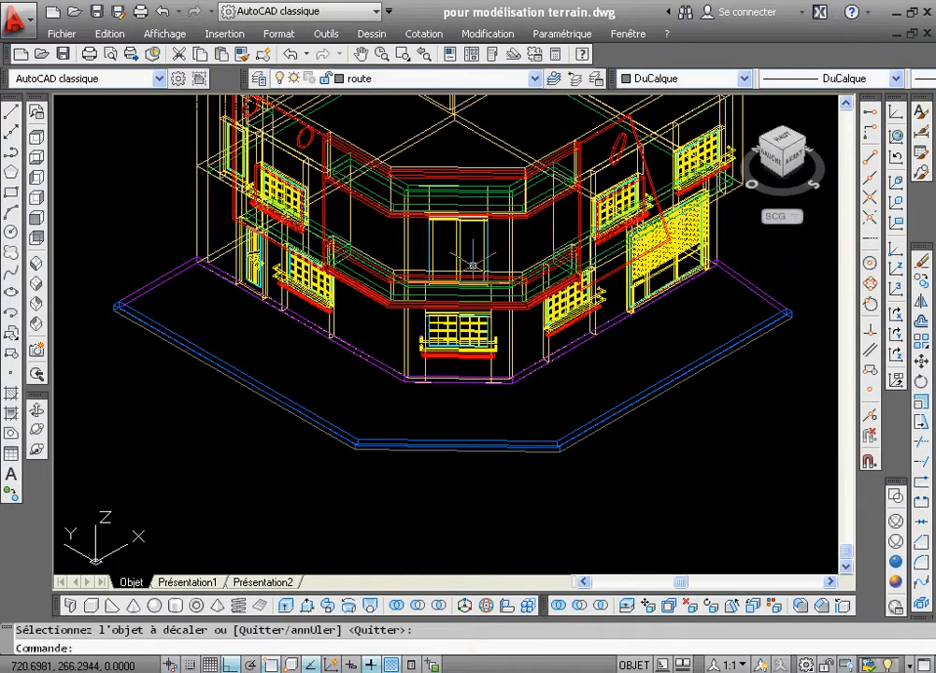
# - Zoom out until the whole building and the offset road outline are both in view
pyautogui.click(425, 54)
pyautogui.click(425, 55)
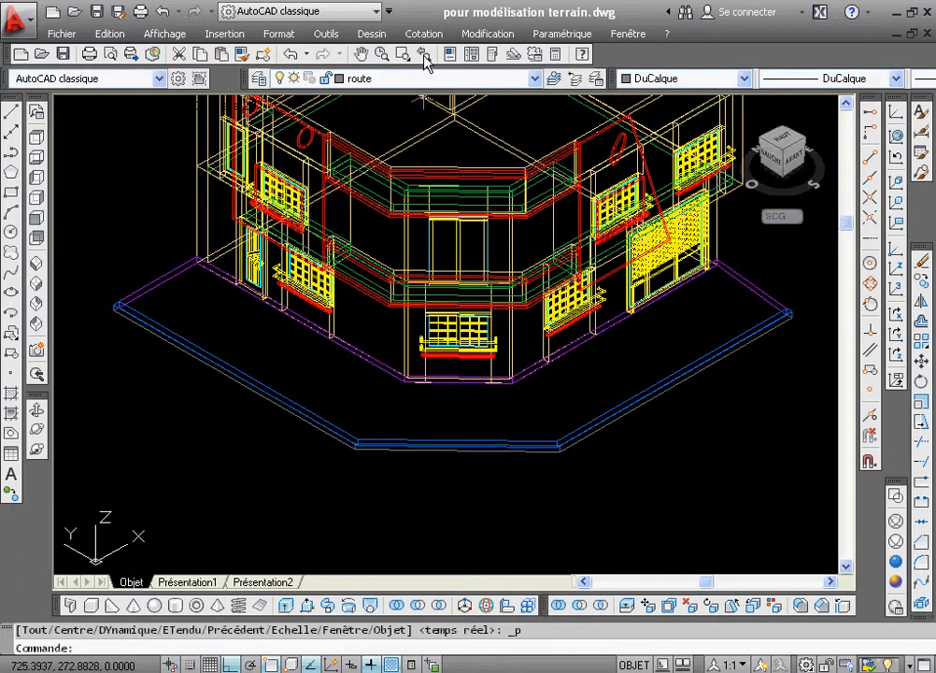
pyautogui.click(425, 54)
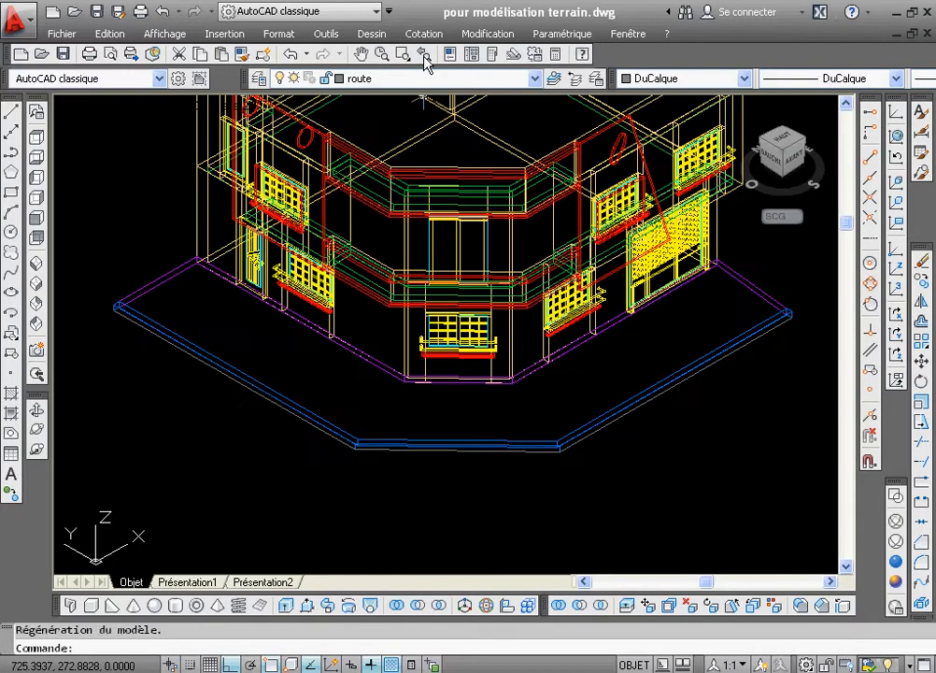
pyautogui.click(425, 54)
pyautogui.click(425, 54)
pyautogui.click(425, 54)
pyautogui.click(425, 55)
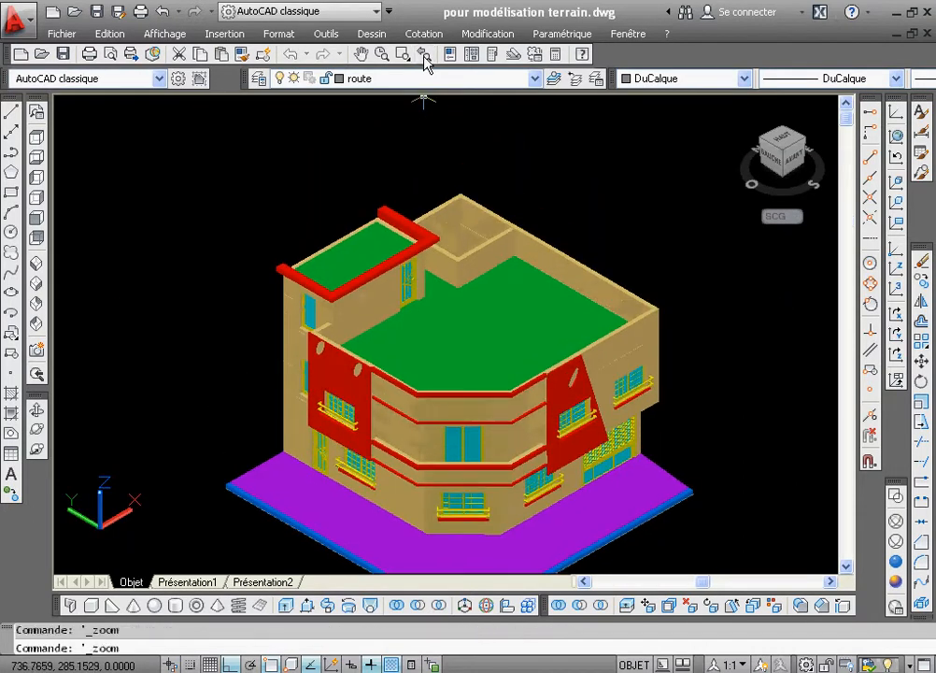
pyautogui.click(382, 55)
pyautogui.moveTo(522, 119)
pyautogui.mouseDown()
pyautogui.moveTo(406, 324)
pyautogui.moveTo(463, 265)
pyautogui.moveTo(435, 320)
pyautogui.mouseUp()
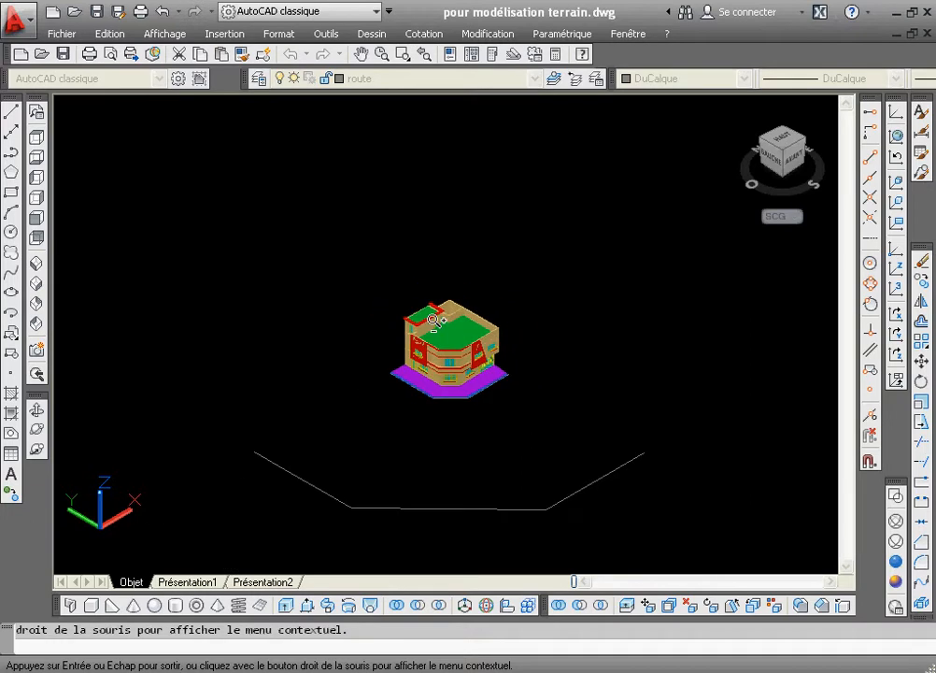
pyautogui.rightClick(396, 398)
pyautogui.click(412, 397)
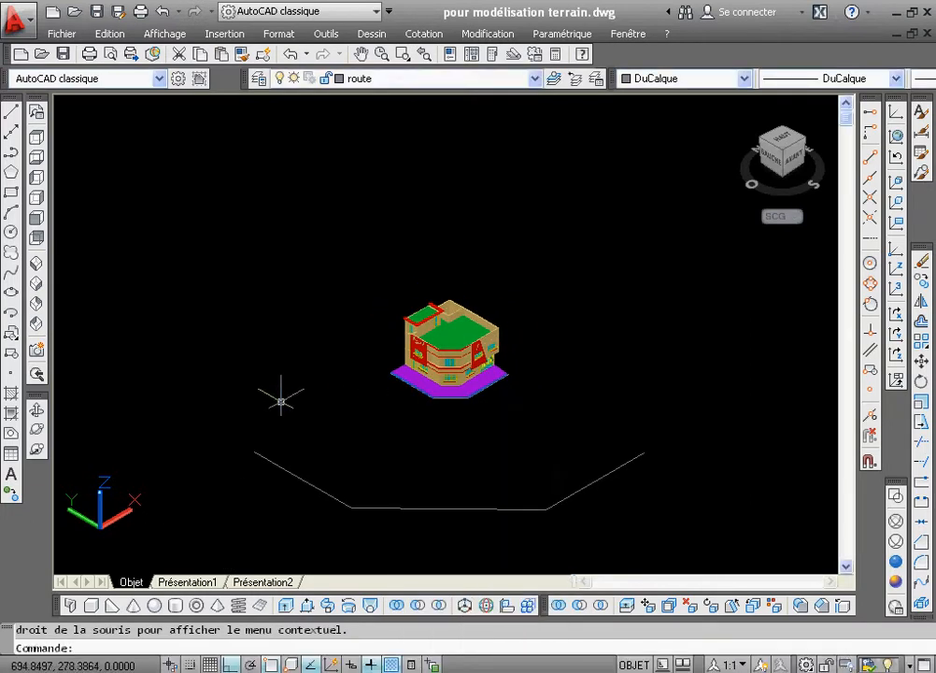
pyautogui.rightClick(277, 388)
pyautogui.click(303, 399)
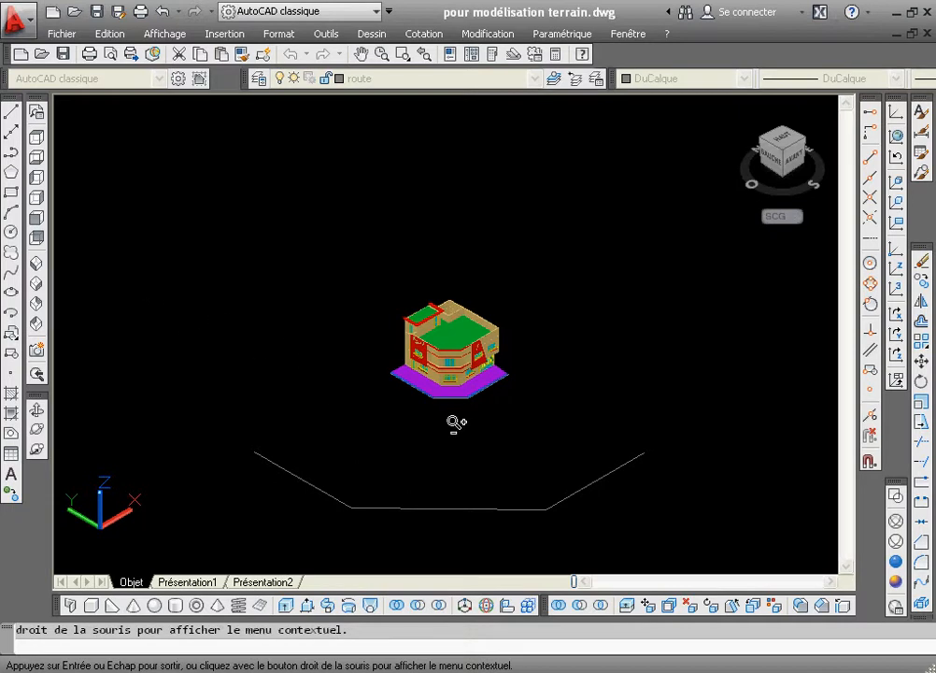
pyautogui.rightClick(329, 436)
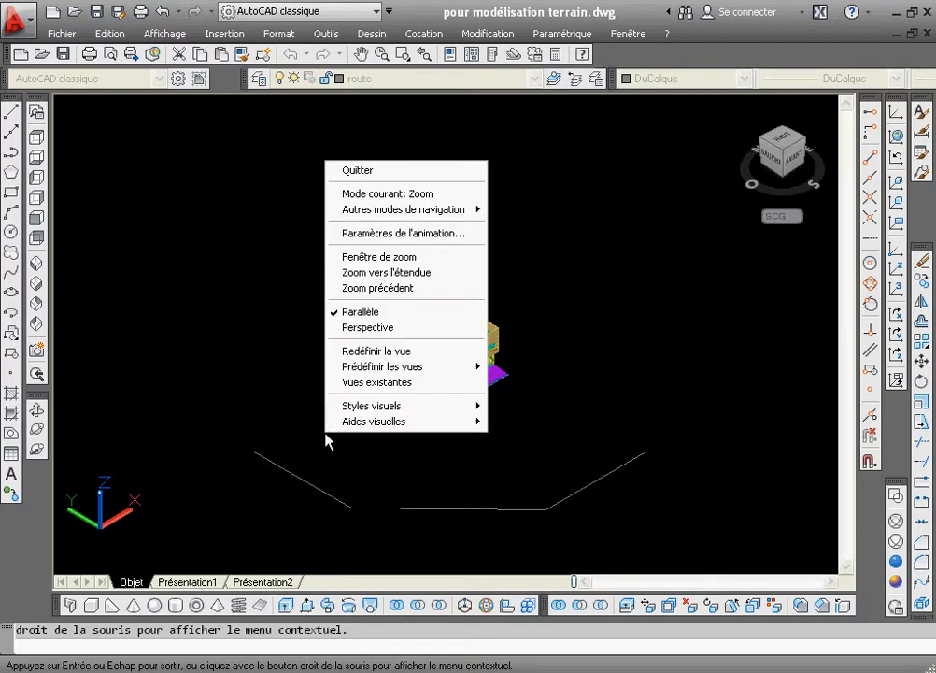
pyautogui.click(408, 171)
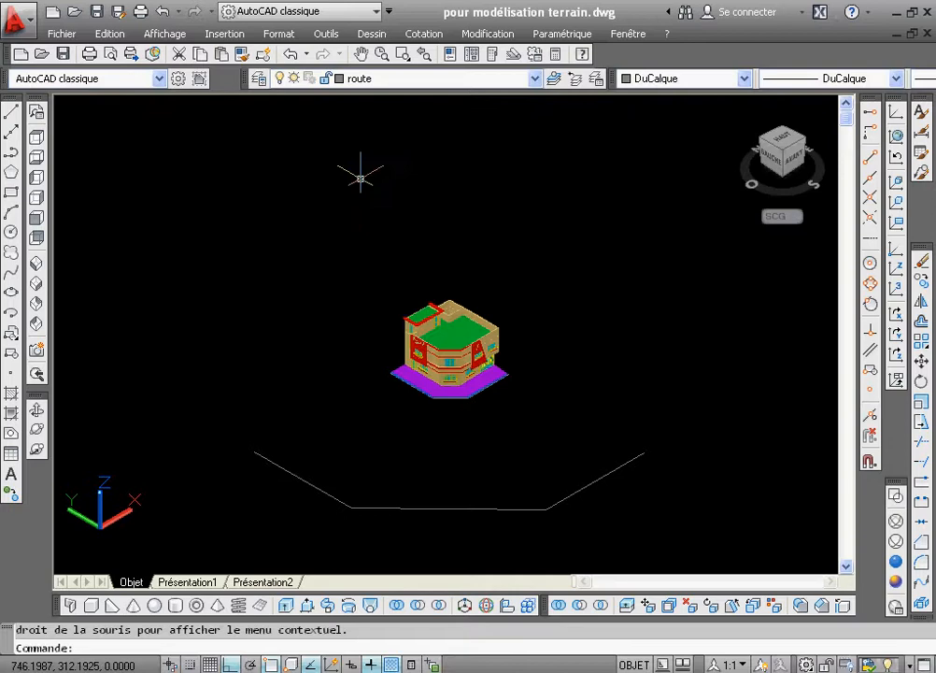
# - Start a polyline on the route layer and trace the offset road outline from one end to the other
pyautogui.click(11, 152)
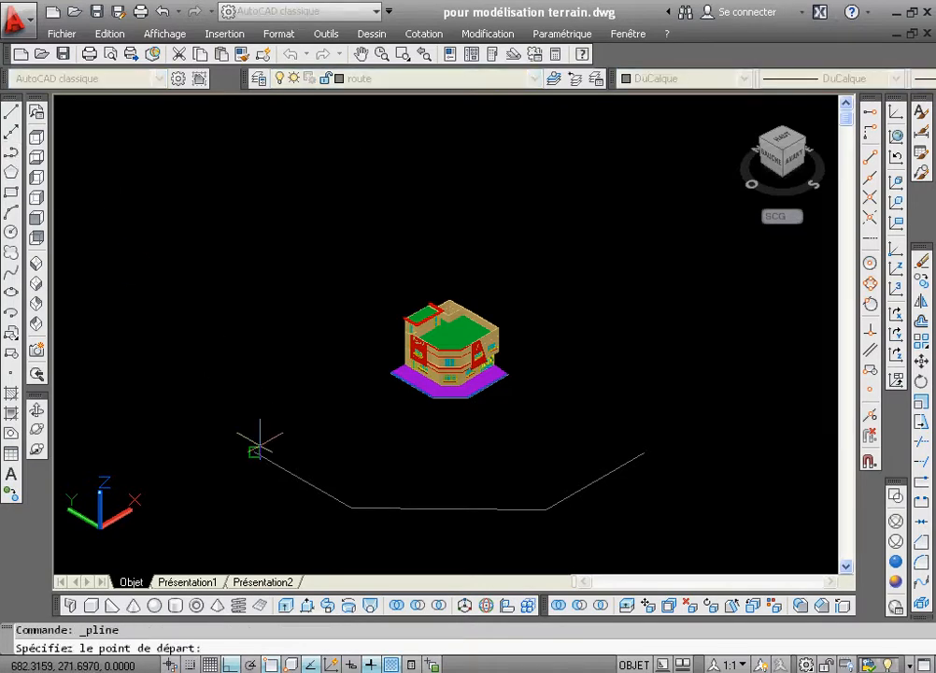
pyautogui.click(259, 443)
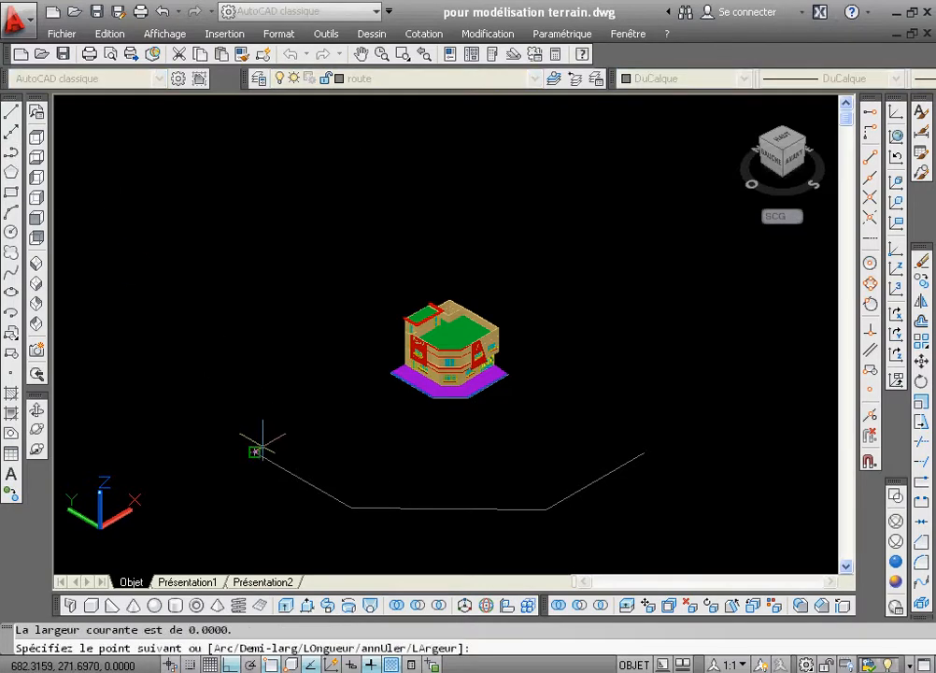
pyautogui.click(352, 507)
pyautogui.click(547, 510)
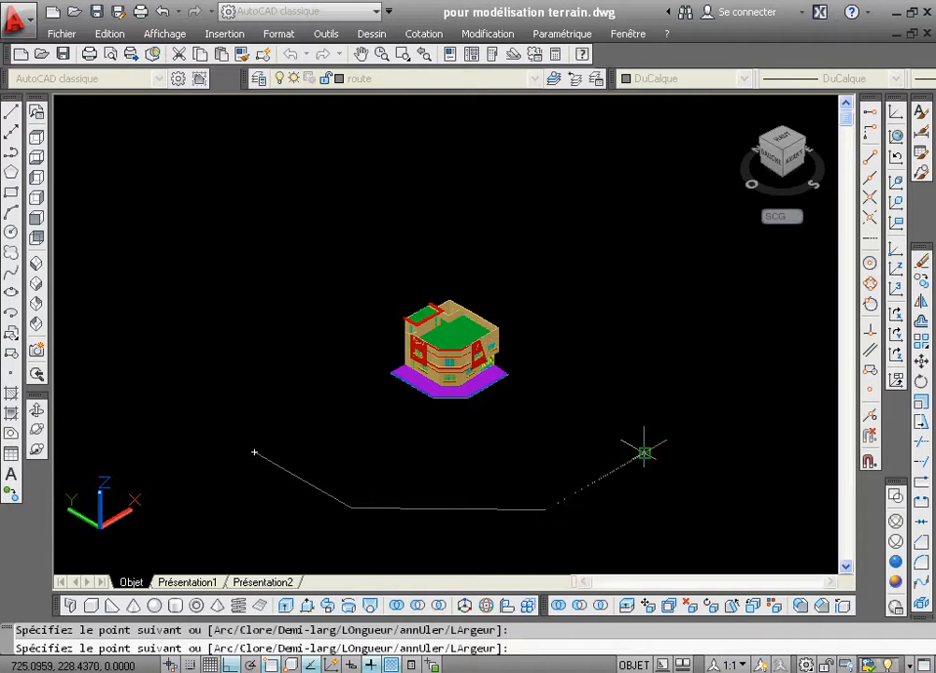
pyautogui.click(608, 442)
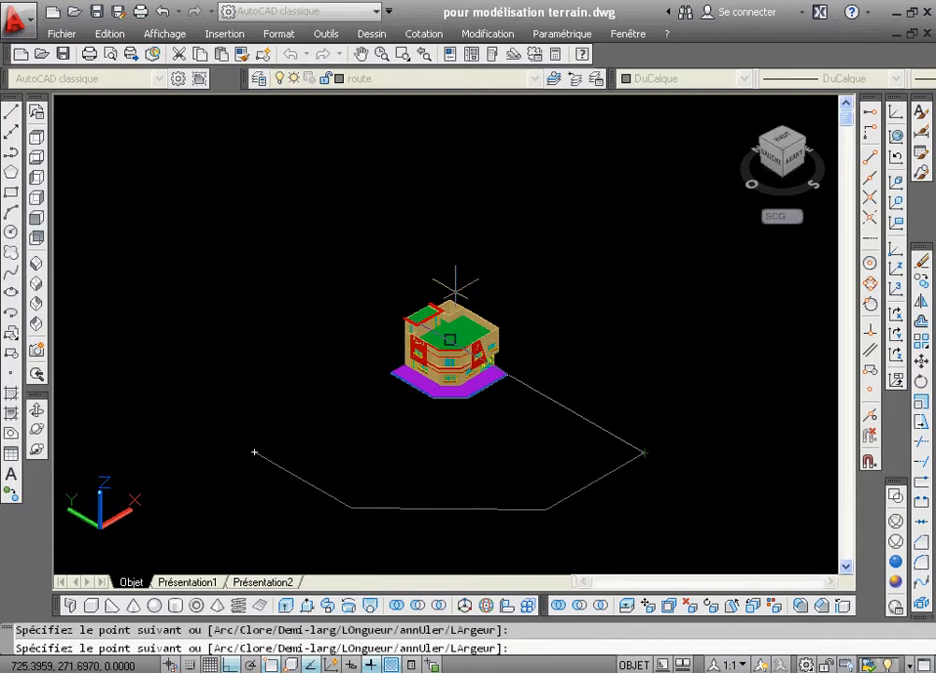
# - Continue the polyline along the kerb's lower outer edge from end to end and close it into a single road outline
pyautogui.click(402, 54)
pyautogui.click(335, 307)
pyautogui.click(587, 446)
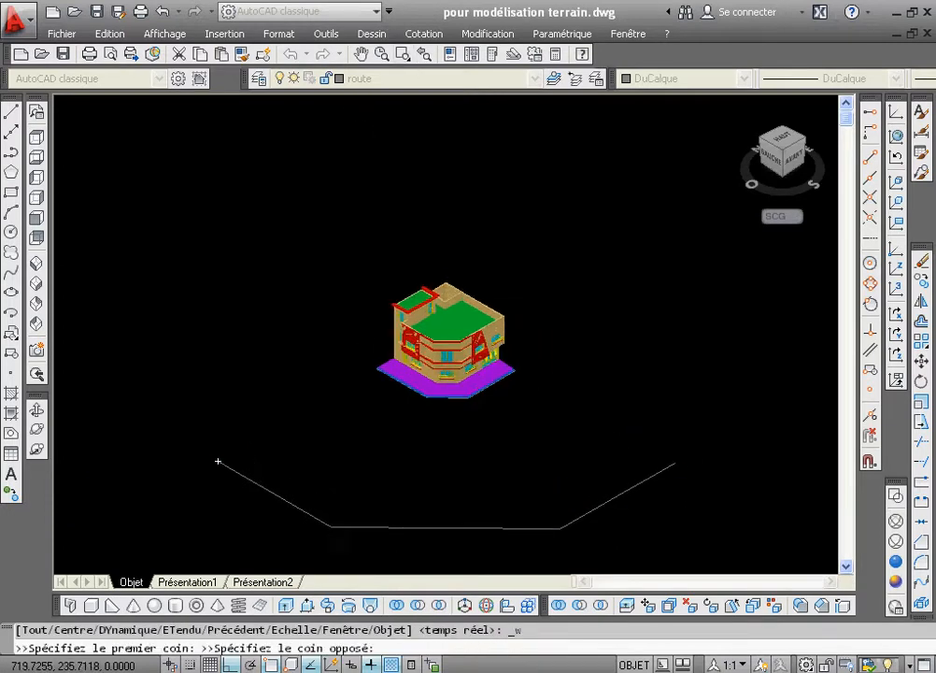
pyautogui.click(592, 325)
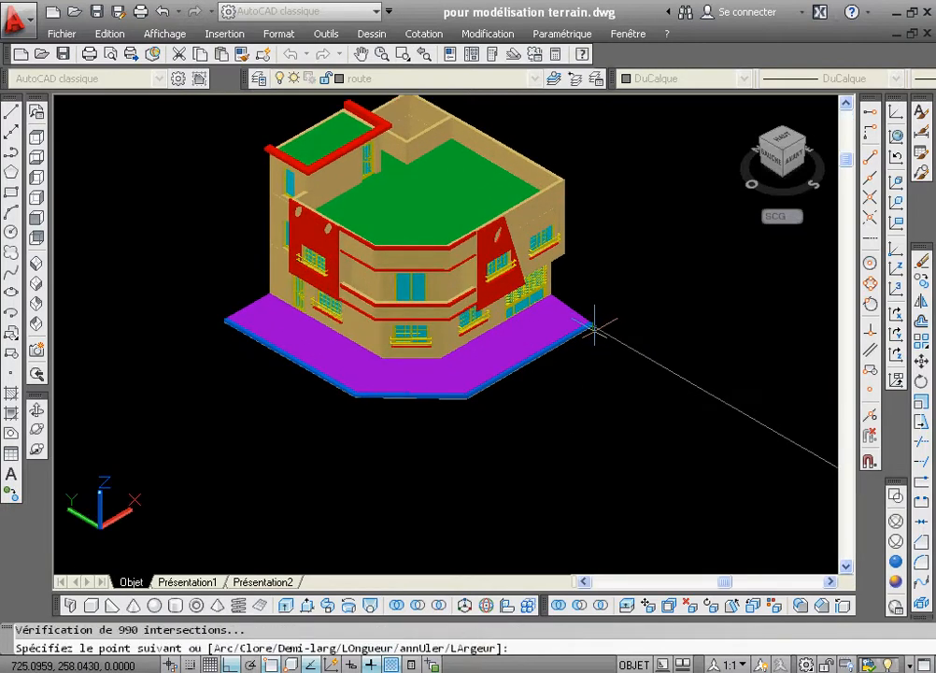
pyautogui.click(467, 398)
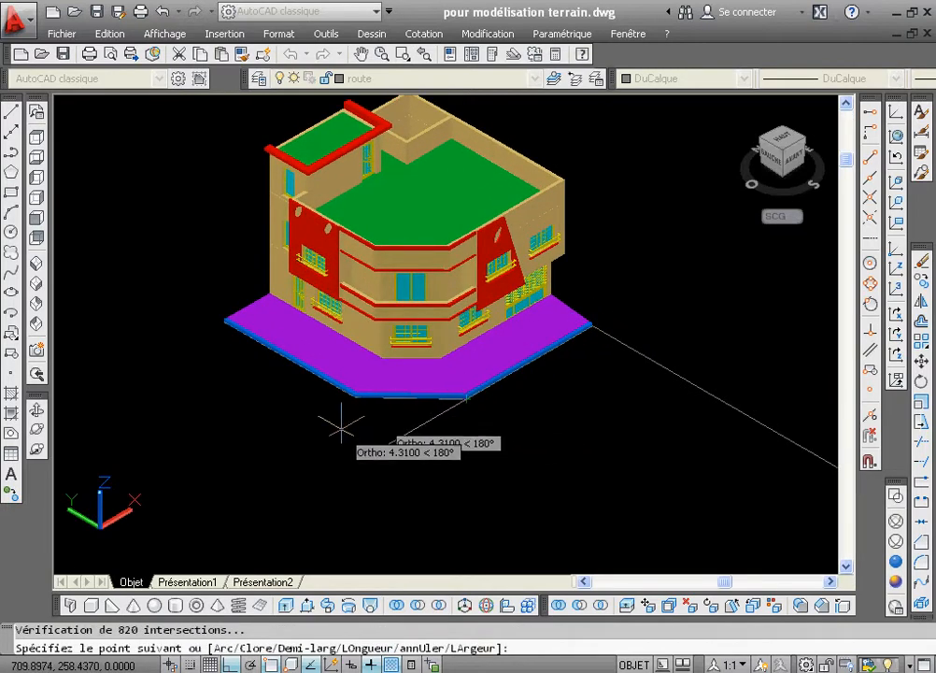
pyautogui.click(353, 397)
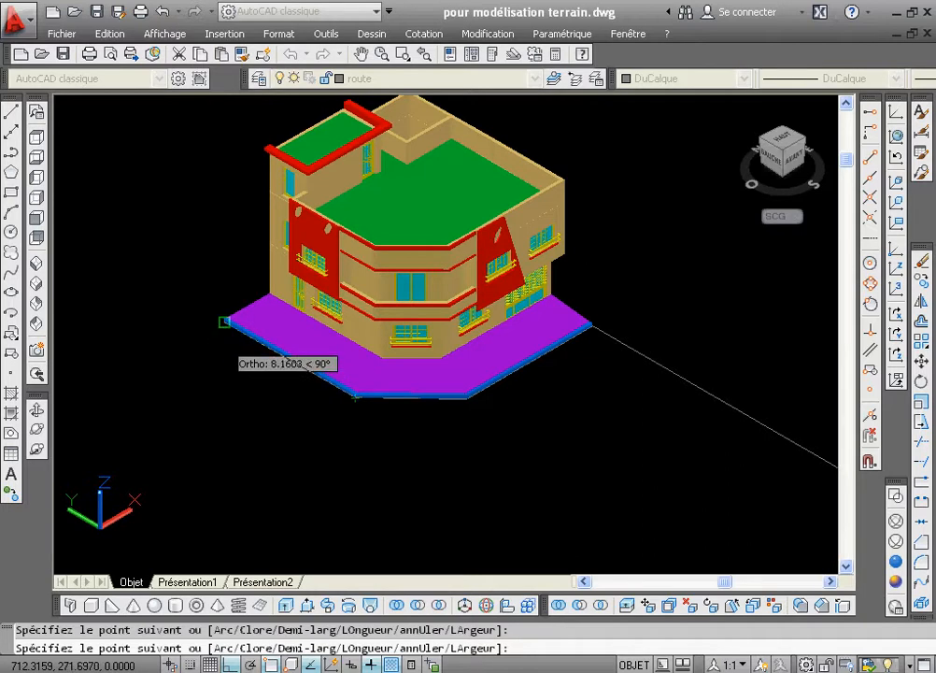
pyautogui.rightClick(225, 326)
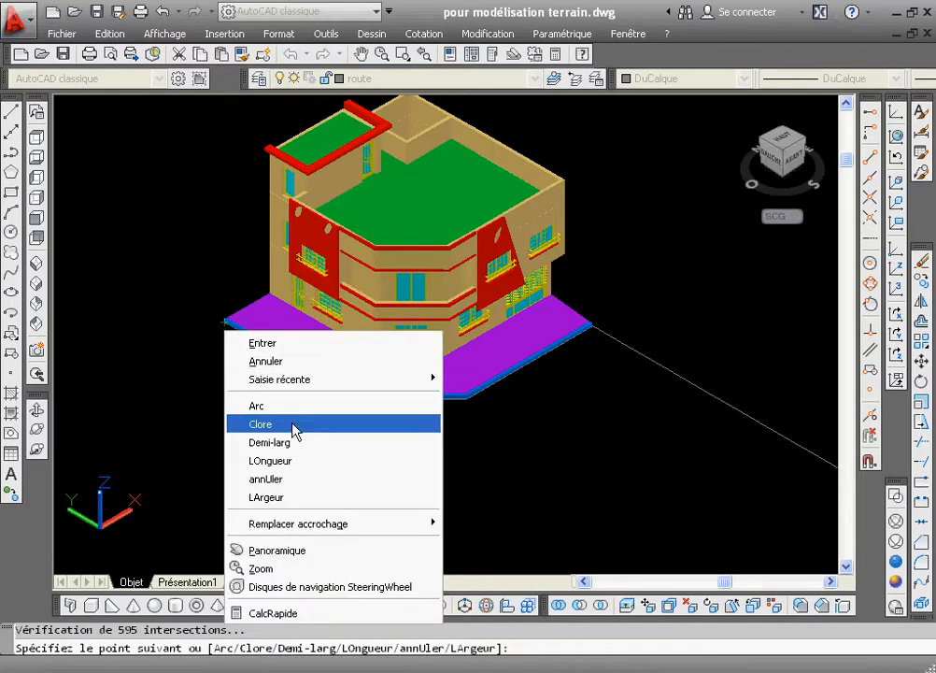
pyautogui.click(296, 422)
# - Extrude the closed road outline downward by 0.2 as a solid
pyautogui.click(425, 56)
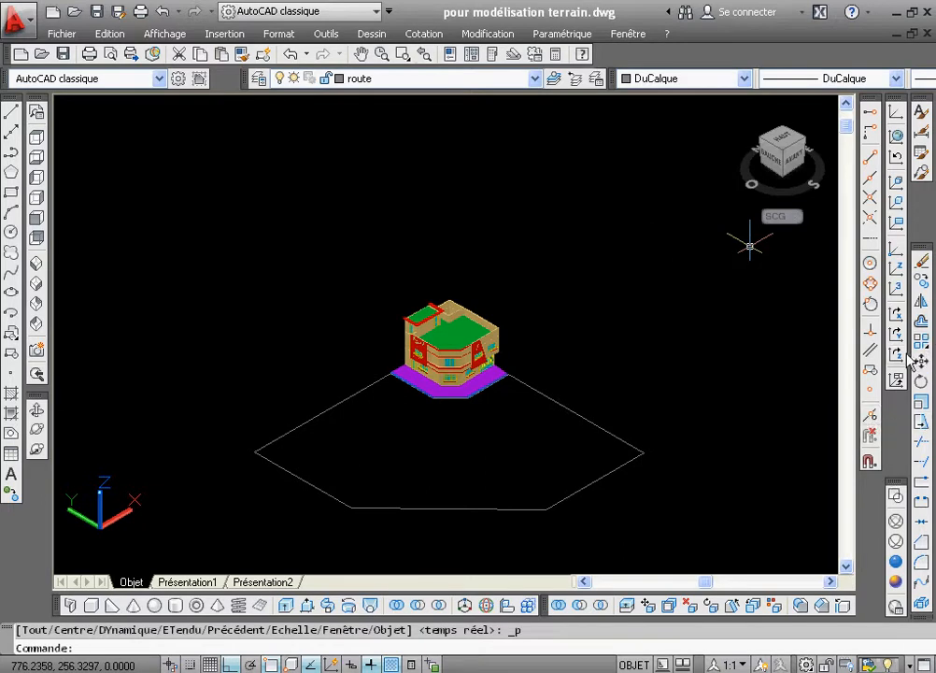
pyautogui.click(289, 606)
pyautogui.click(627, 442)
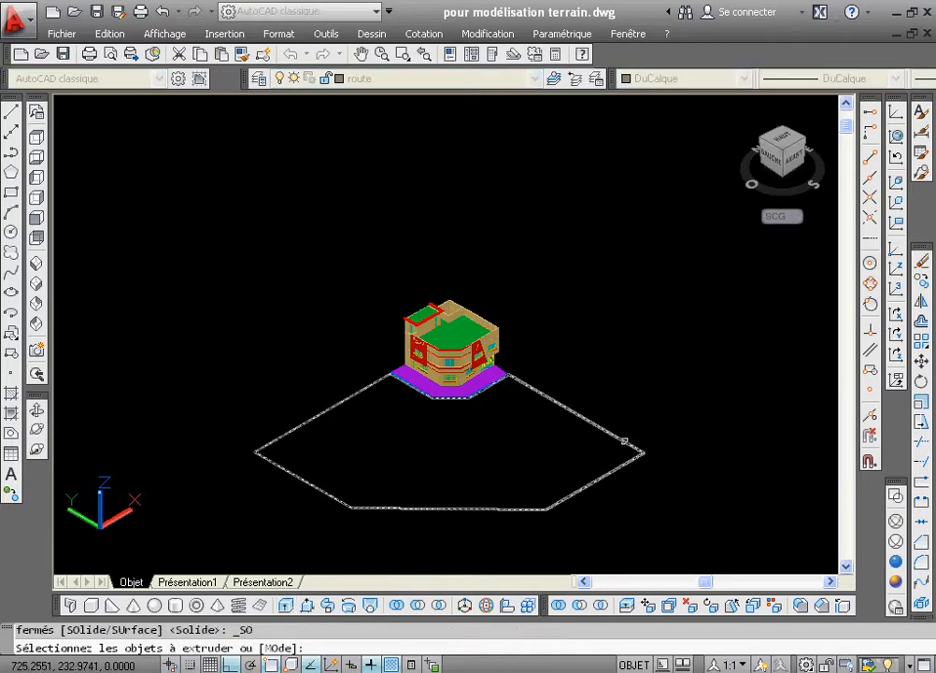
pyautogui.rightClick(627, 441)
pyautogui.click(646, 451)
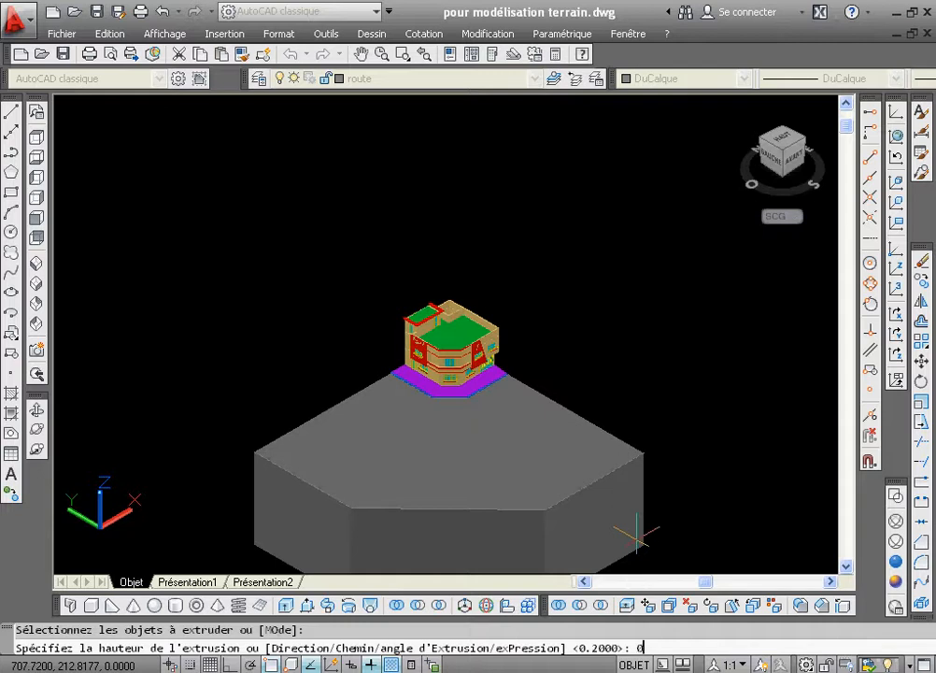
pyautogui.write('0.2')
pyautogui.press('Return')
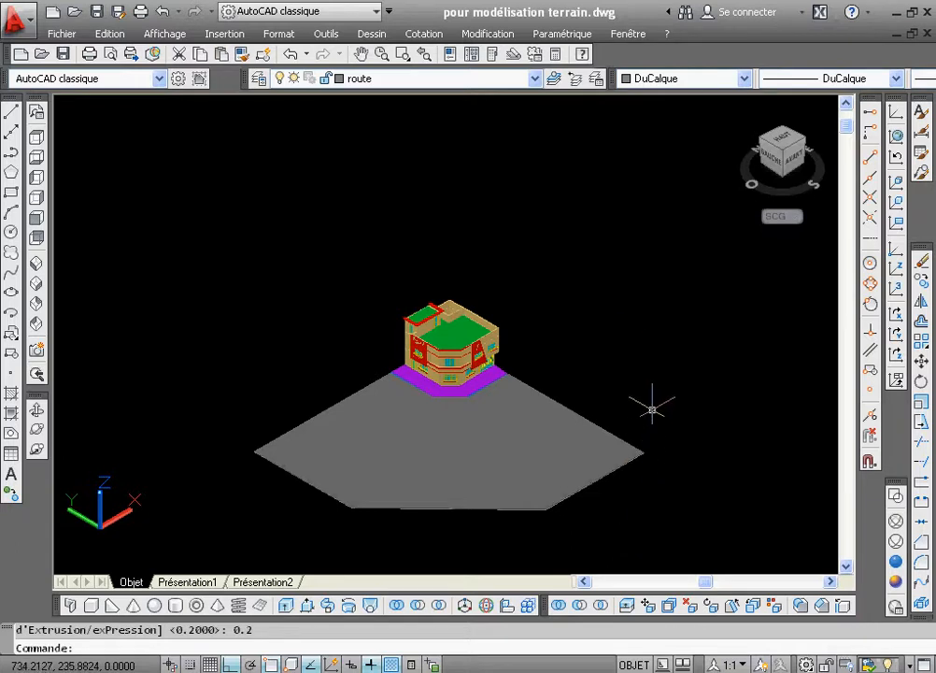
# - Orbit the model to look at it from below and examine the underside of the building and pavement up close
pyautogui.click(405, 55)
pyautogui.click(172, 232)
pyautogui.click(559, 355)
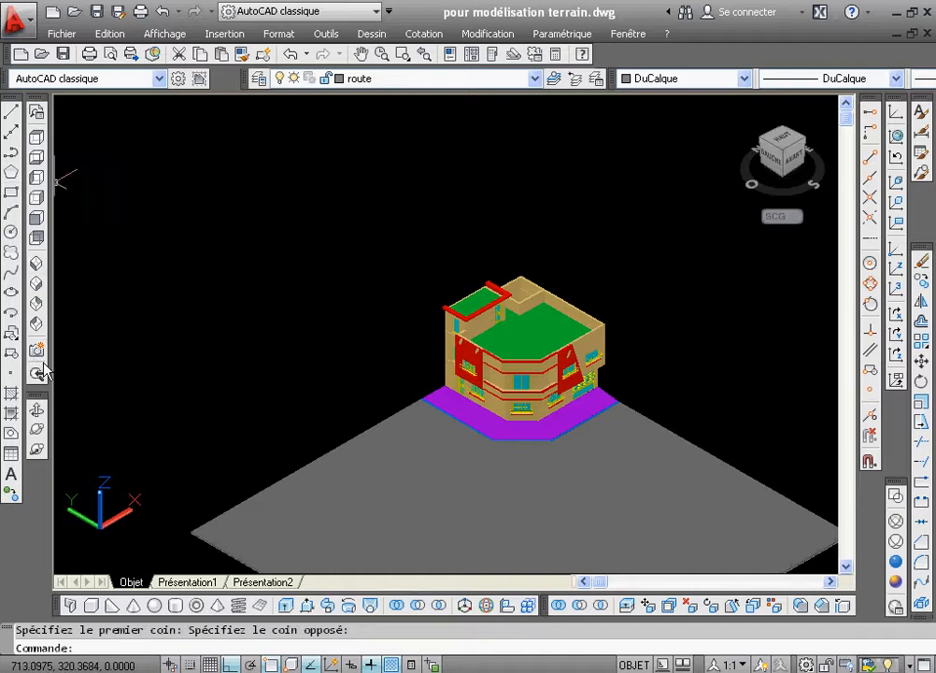
pyautogui.click(42, 430)
pyautogui.moveTo(441, 310); pyautogui.dragTo(515, 319)
pyautogui.rightClick(516, 319)
pyautogui.click(537, 329)
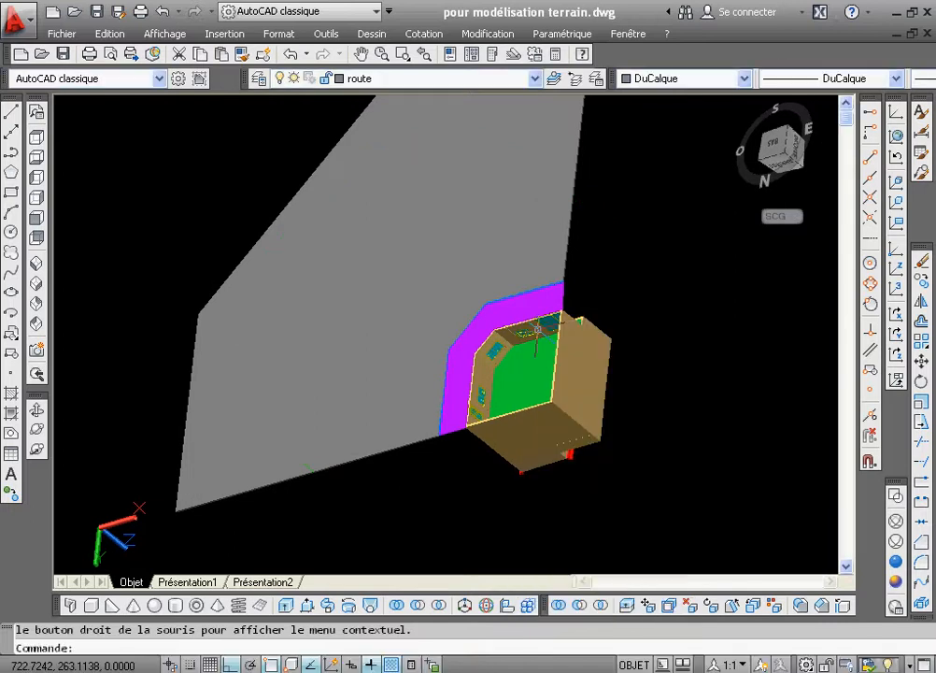
pyautogui.click(403, 54)
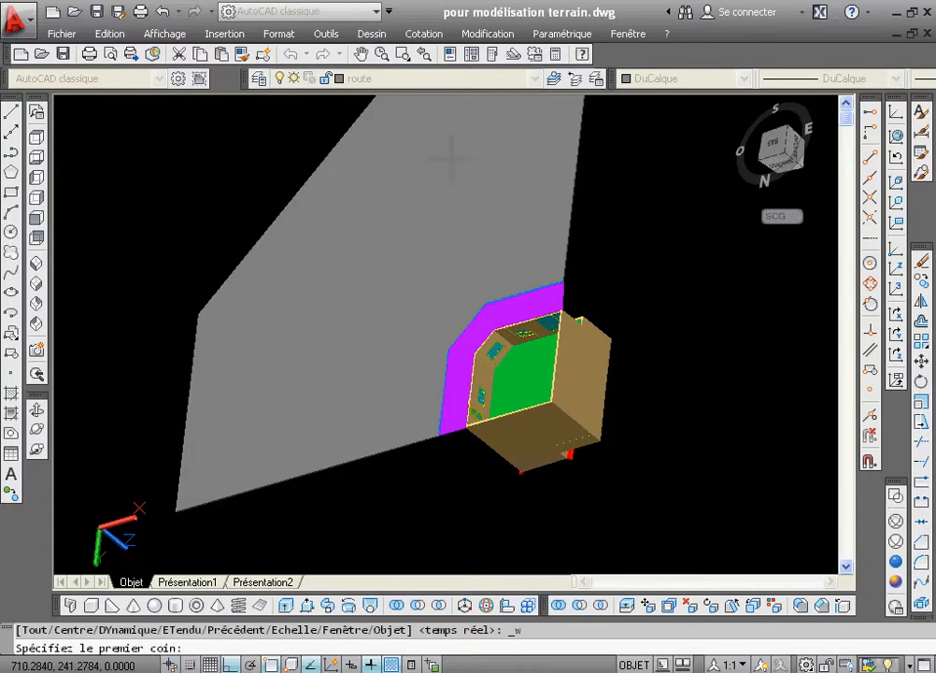
pyautogui.click(463, 268)
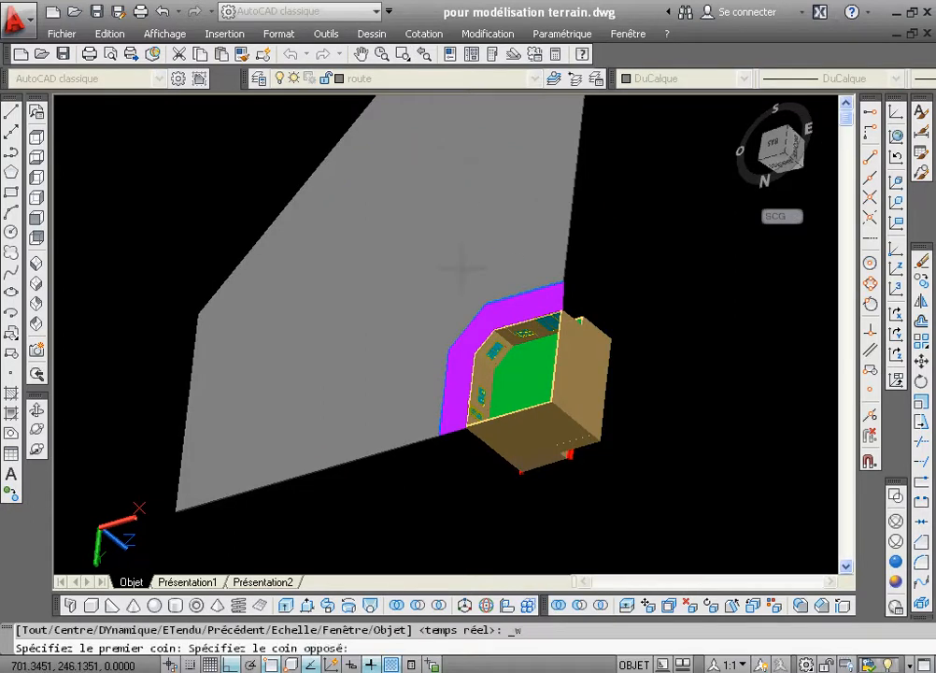
pyautogui.click(609, 455)
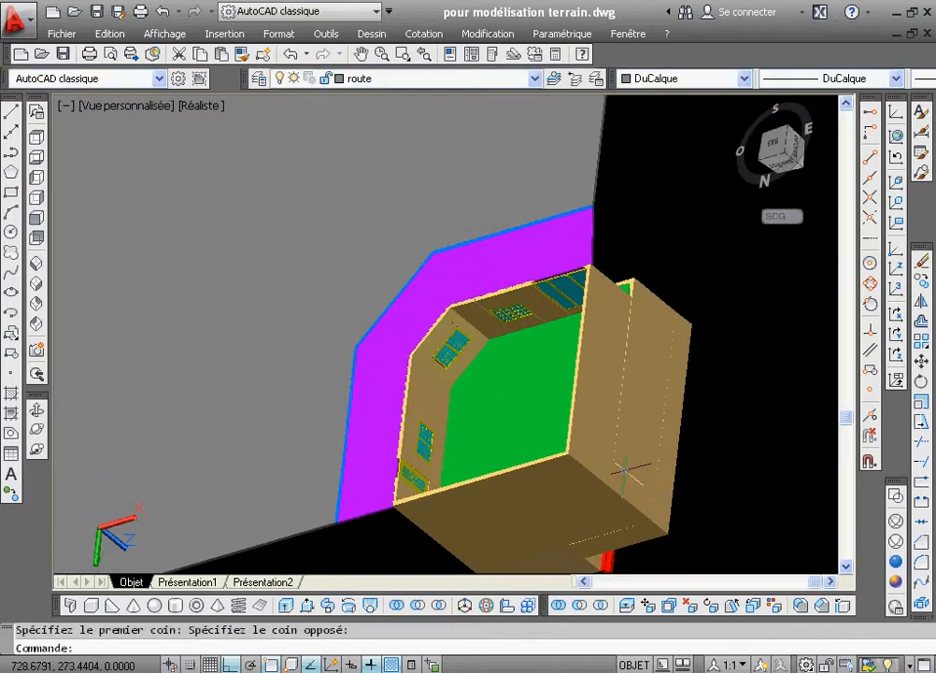
pyautogui.click(402, 54)
pyautogui.click(321, 194)
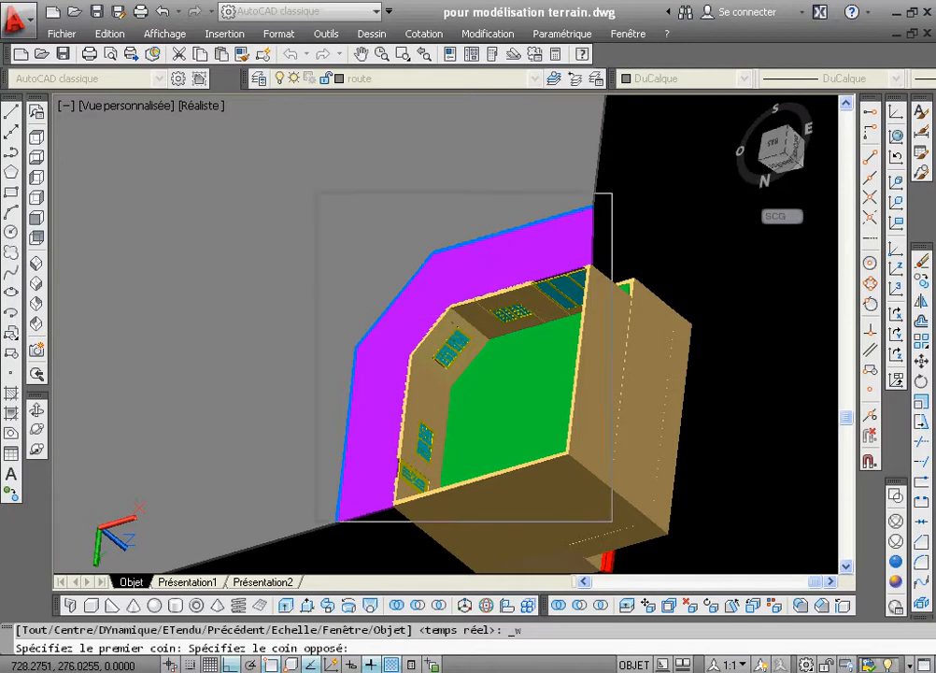
pyautogui.click(612, 520)
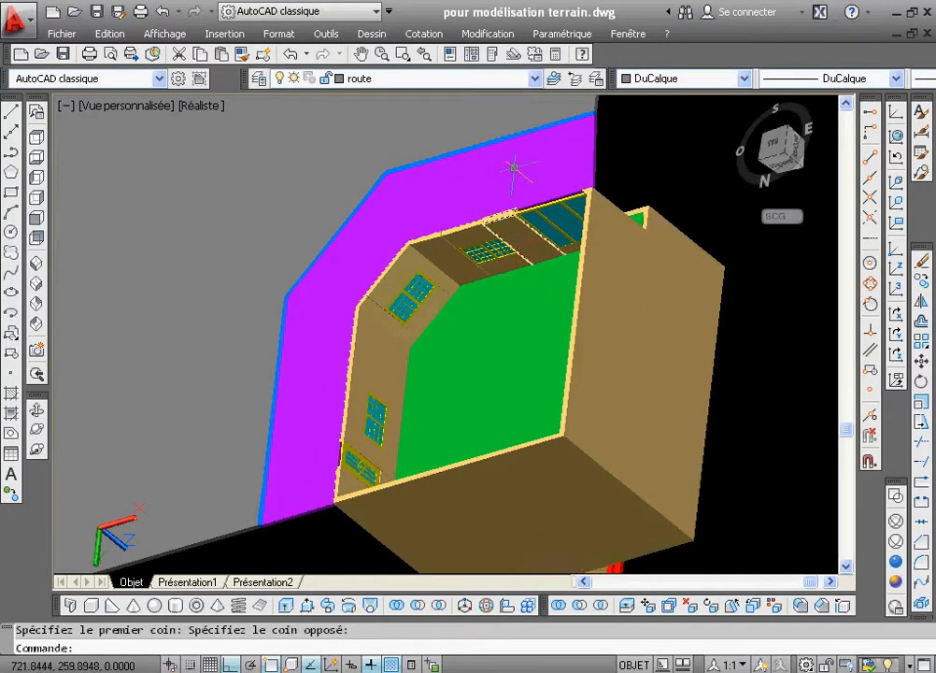
# - Add a new layer and rename the DALLE layer as DE FORME
pyautogui.click(258, 80)
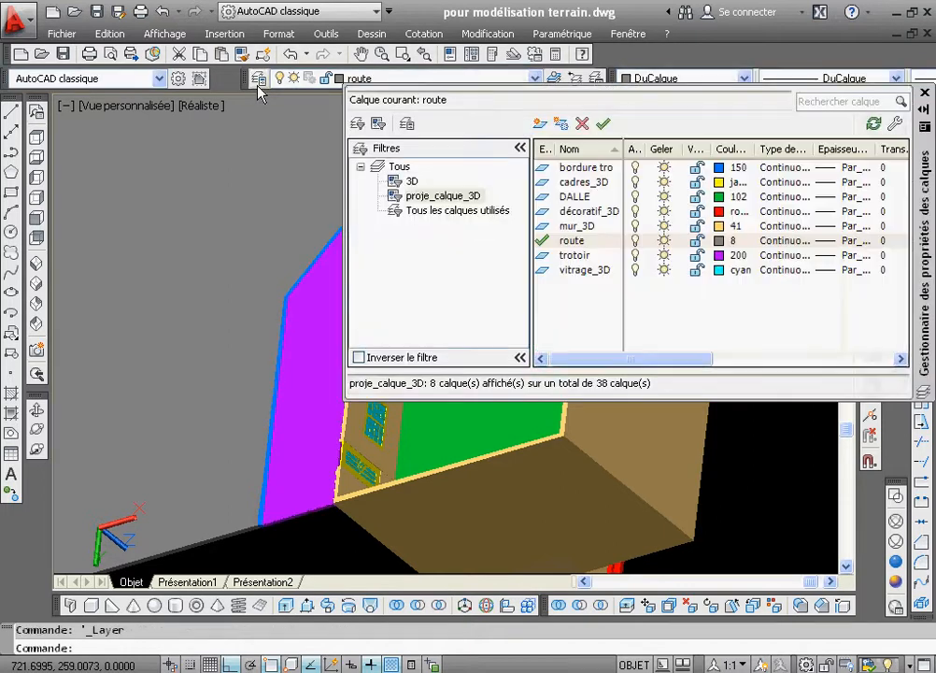
pyautogui.click(540, 125)
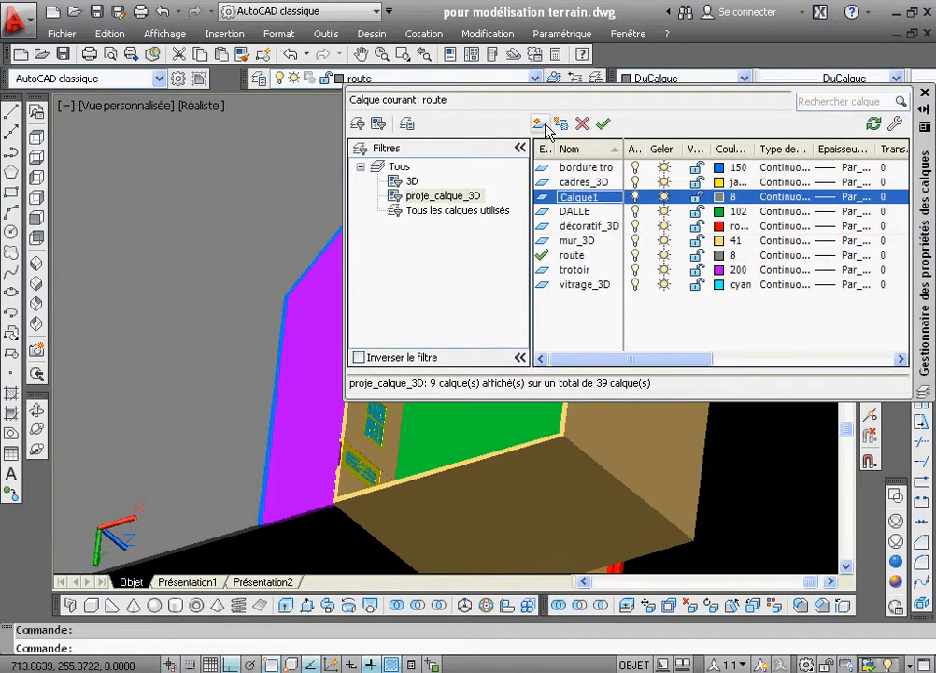
pyautogui.press('Down')
pyautogui.press('Down')
pyautogui.press('Up')
pyautogui.write('DE')
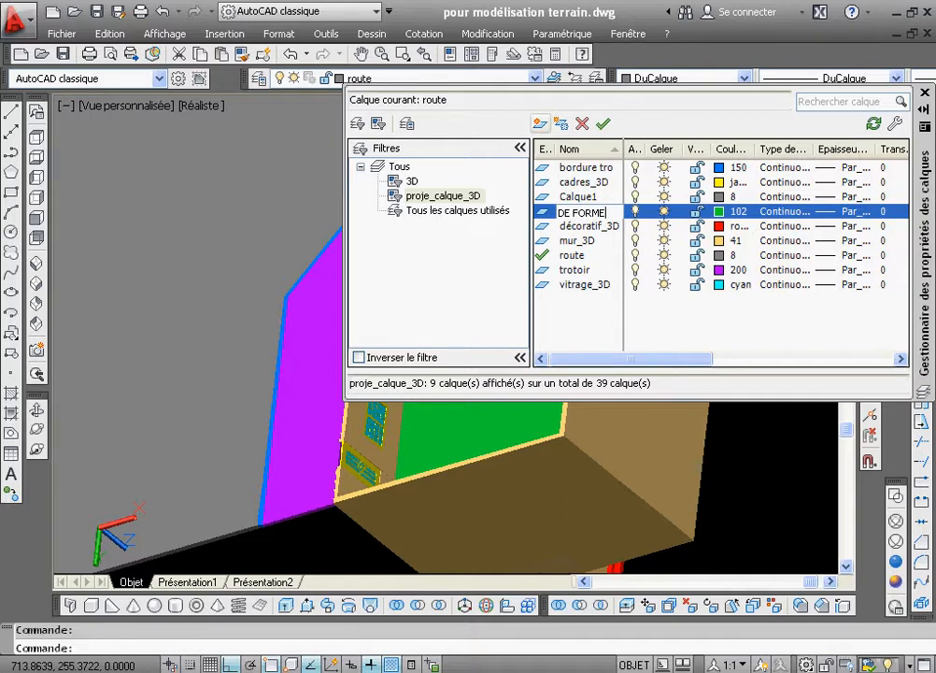
# - Assign colour 241 to the DE FORME layer and make it the current layer
pyautogui.click(719, 212)
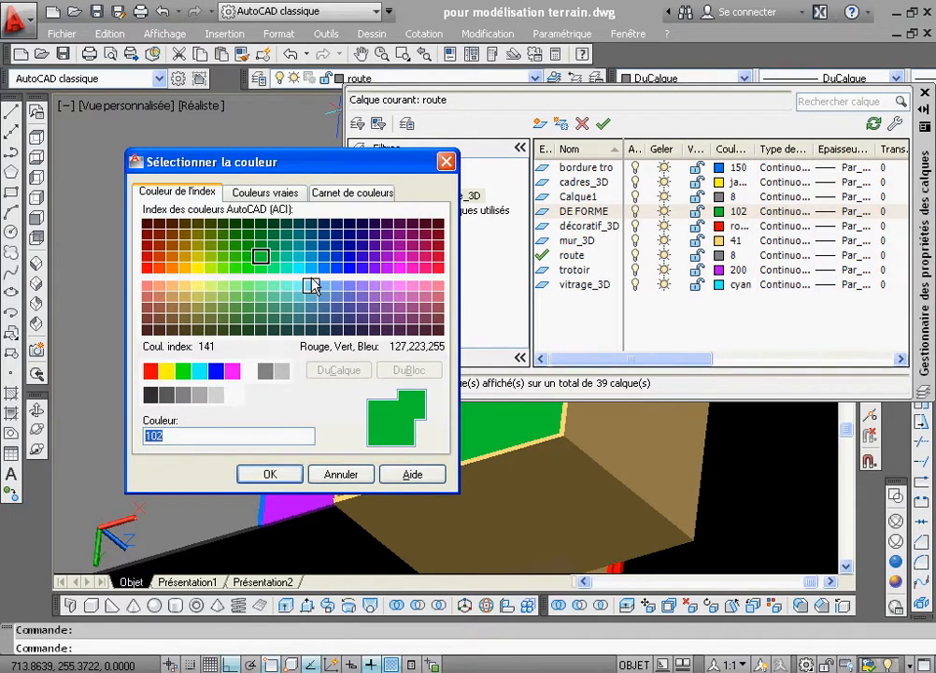
pyautogui.click(438, 285)
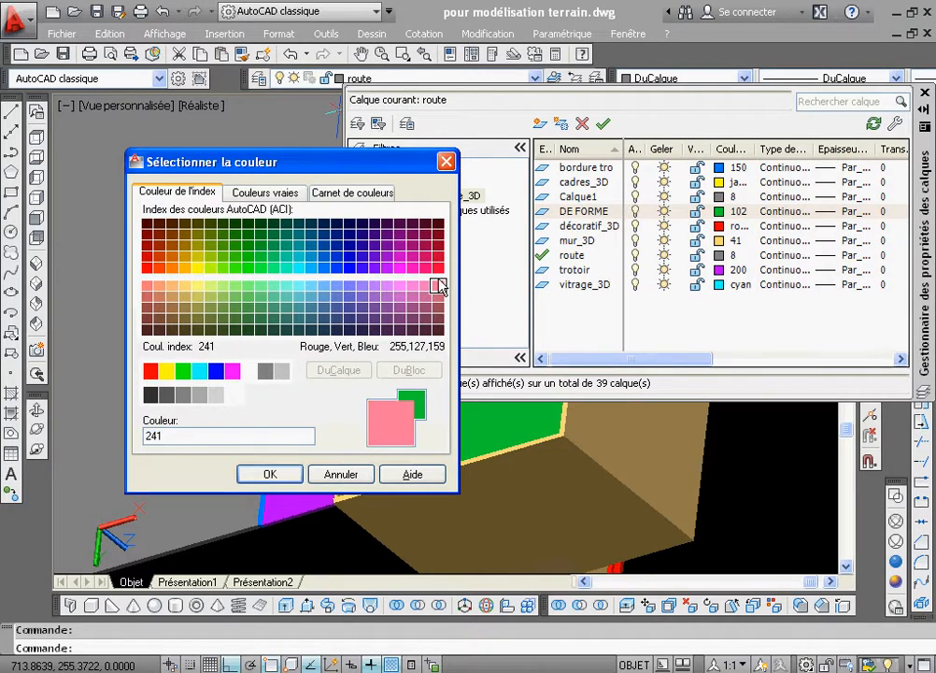
pyautogui.click(279, 476)
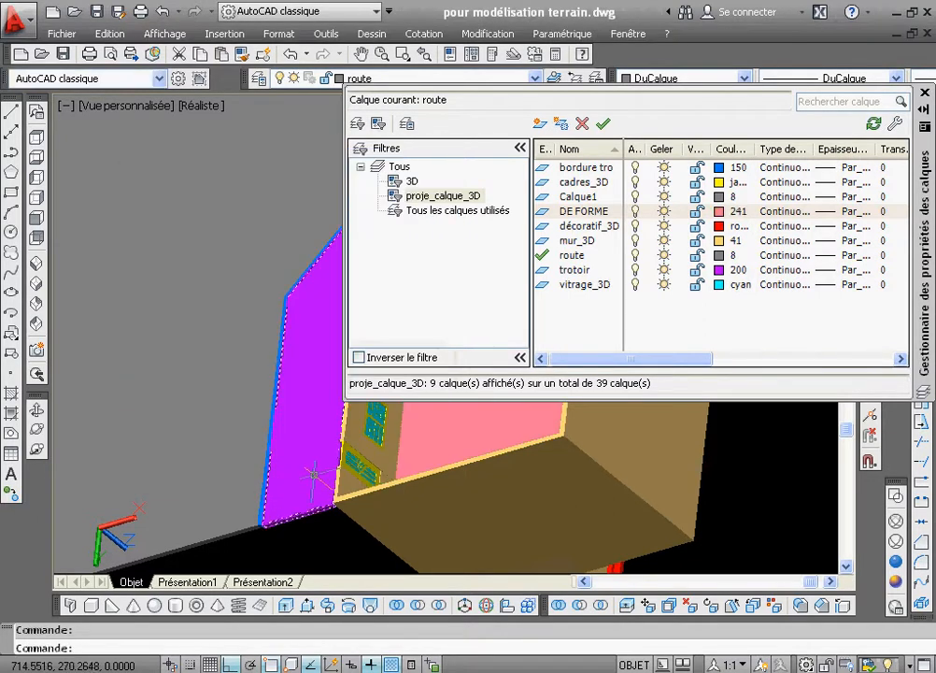
pyautogui.click(604, 125)
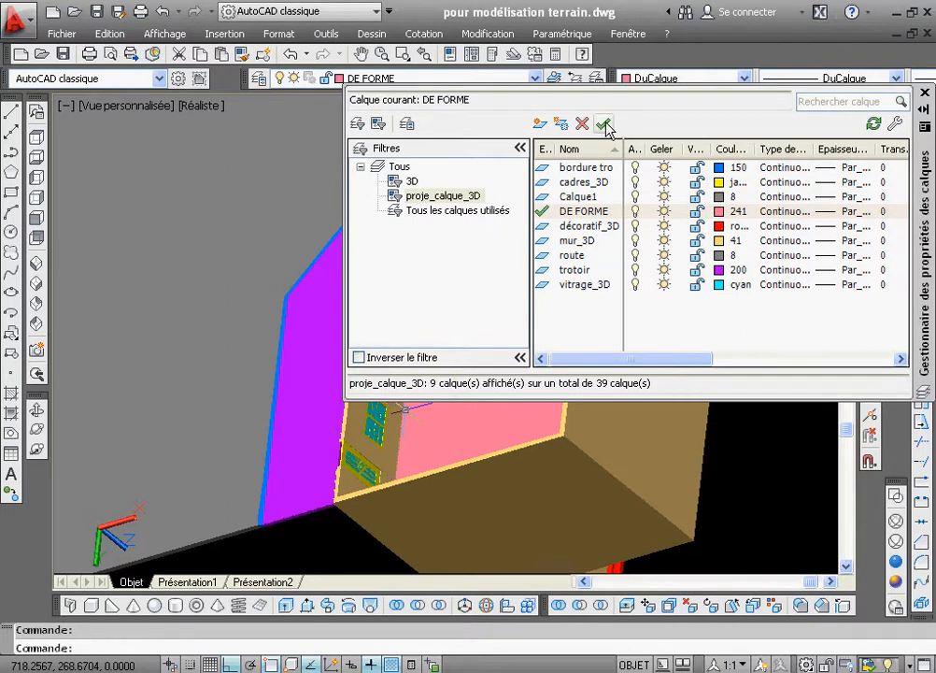
pyautogui.click(925, 93)
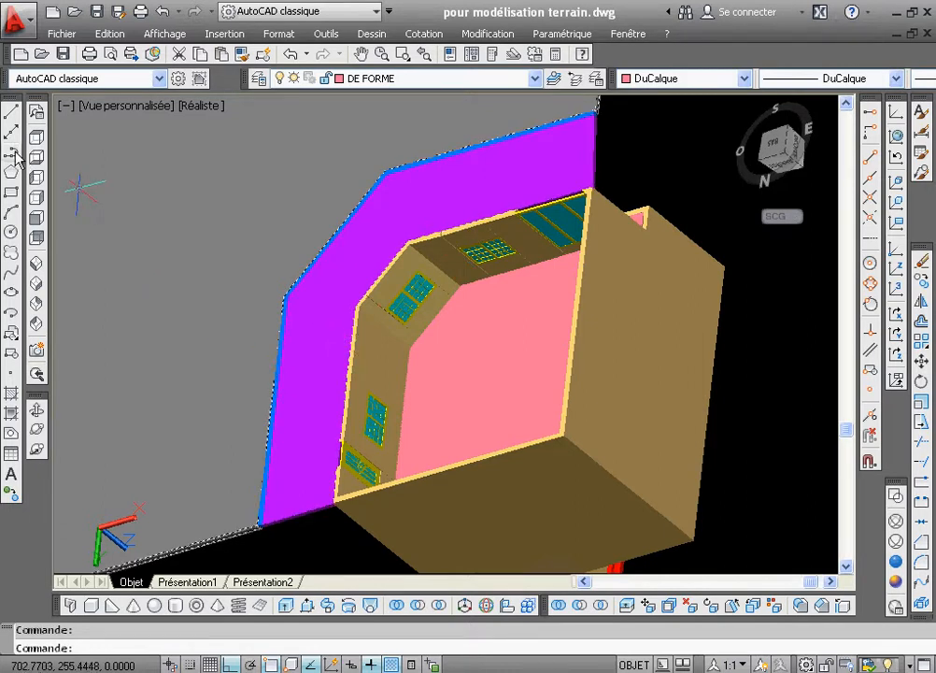
pyautogui.press('Escape')
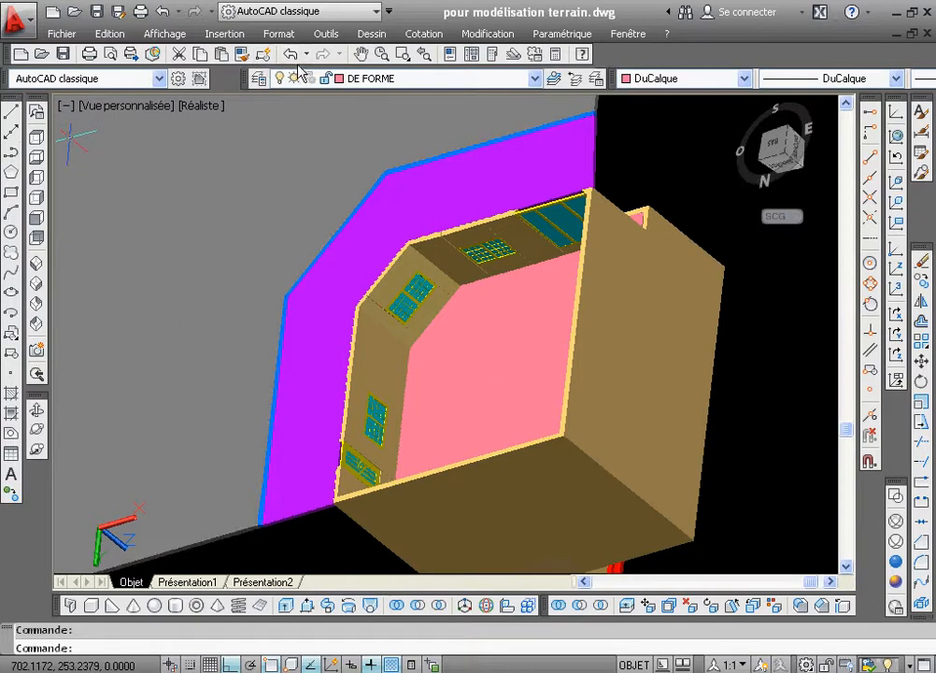
# - Undo the renaming and recolouring of the slab layer and check the layer list
pyautogui.click(290, 55)
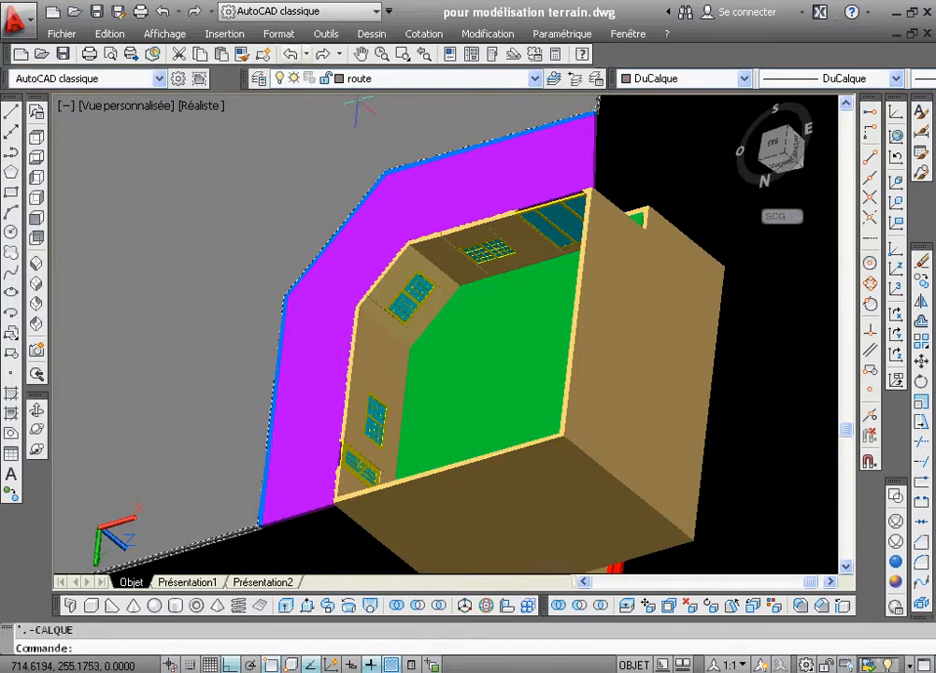
pyautogui.press('Escape')
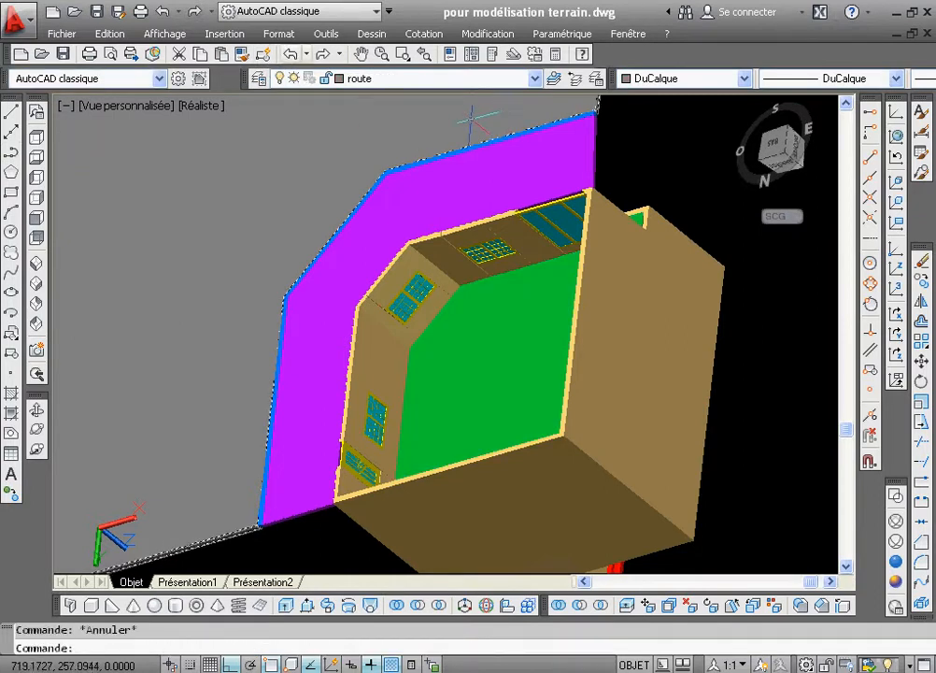
pyautogui.click(536, 79)
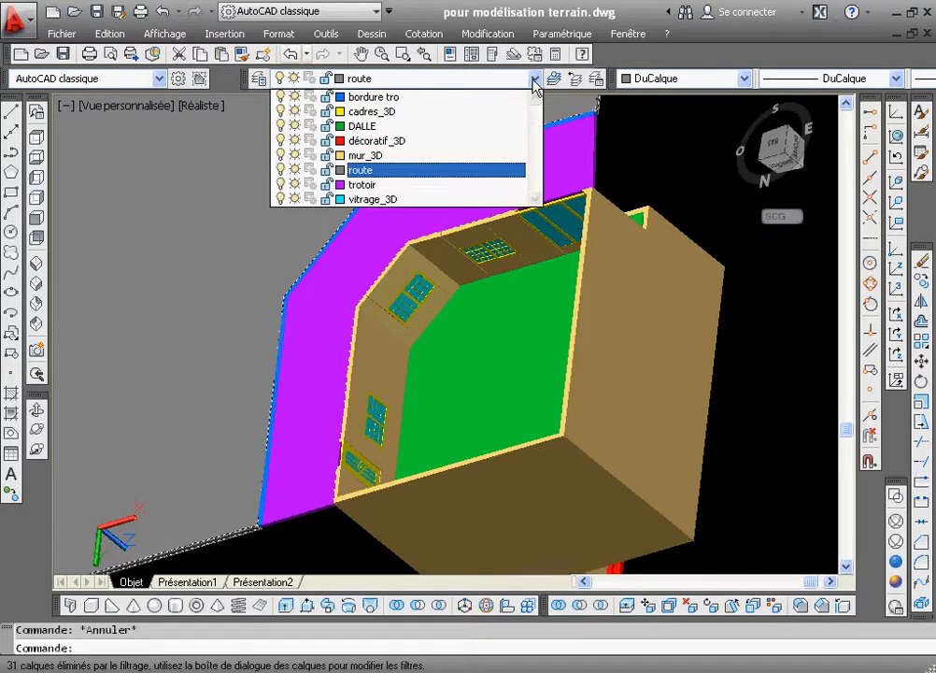
pyautogui.click(536, 79)
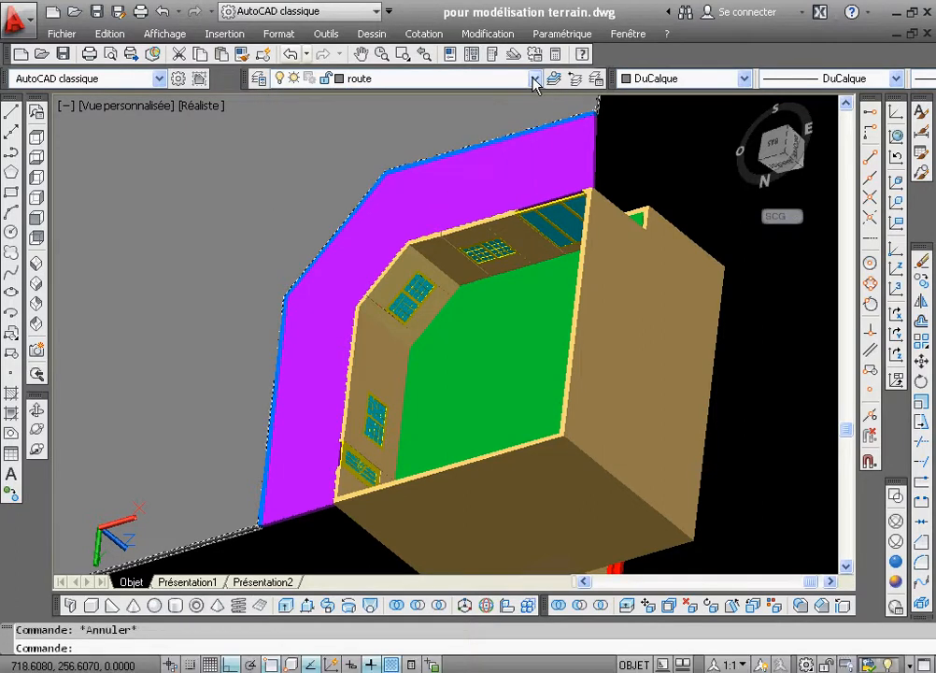
# - Create a new layer named DALLE DE FORE in the proje_calque_3D filter
pyautogui.click(257, 78)
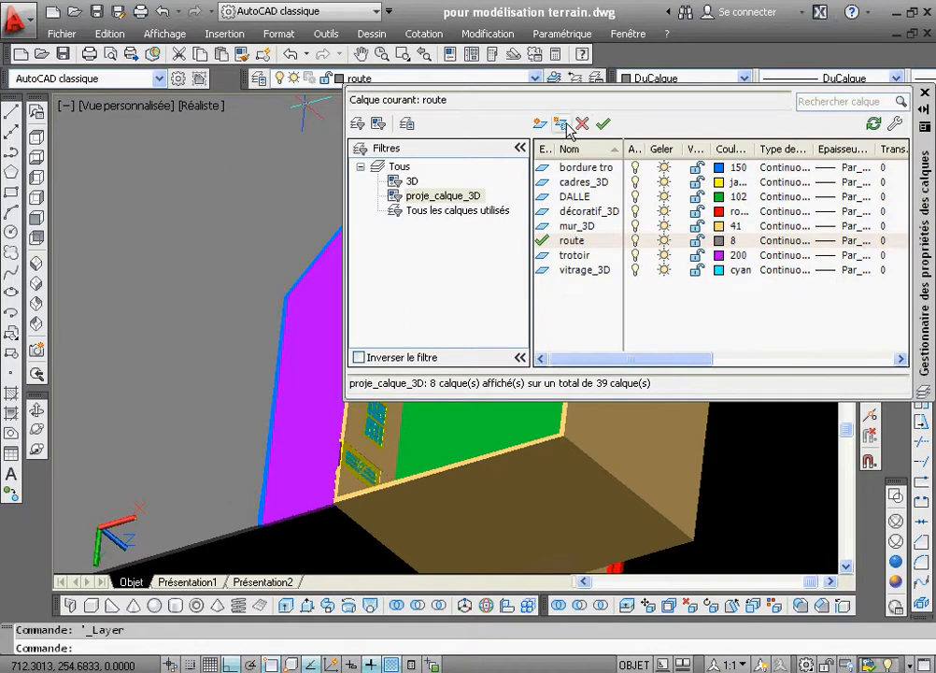
pyautogui.click(540, 124)
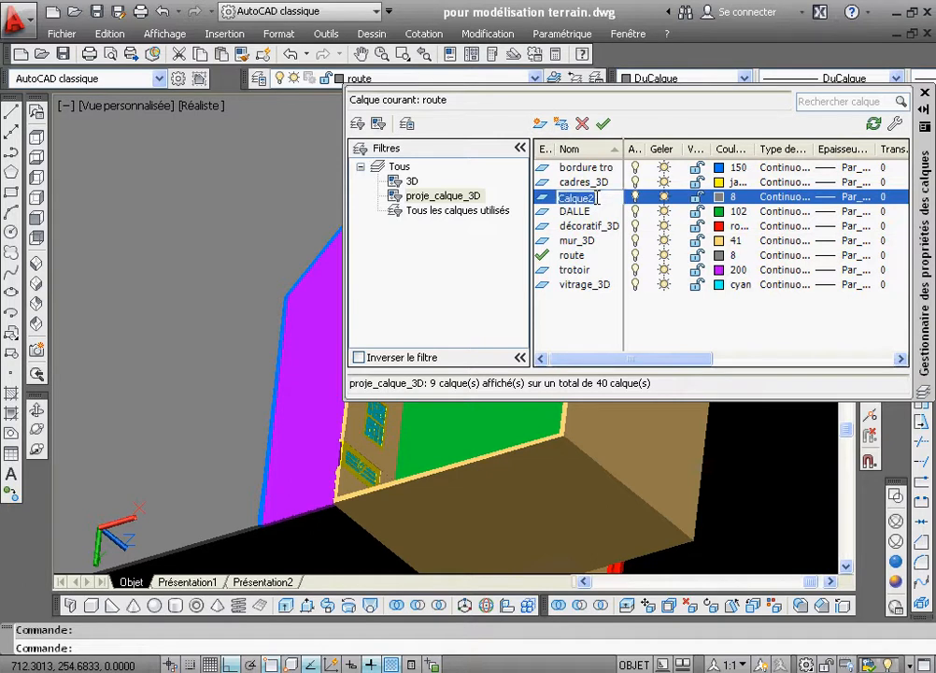
pyautogui.write('D')
pyautogui.write('ALLE DE FOR')
pyautogui.write('Ê')
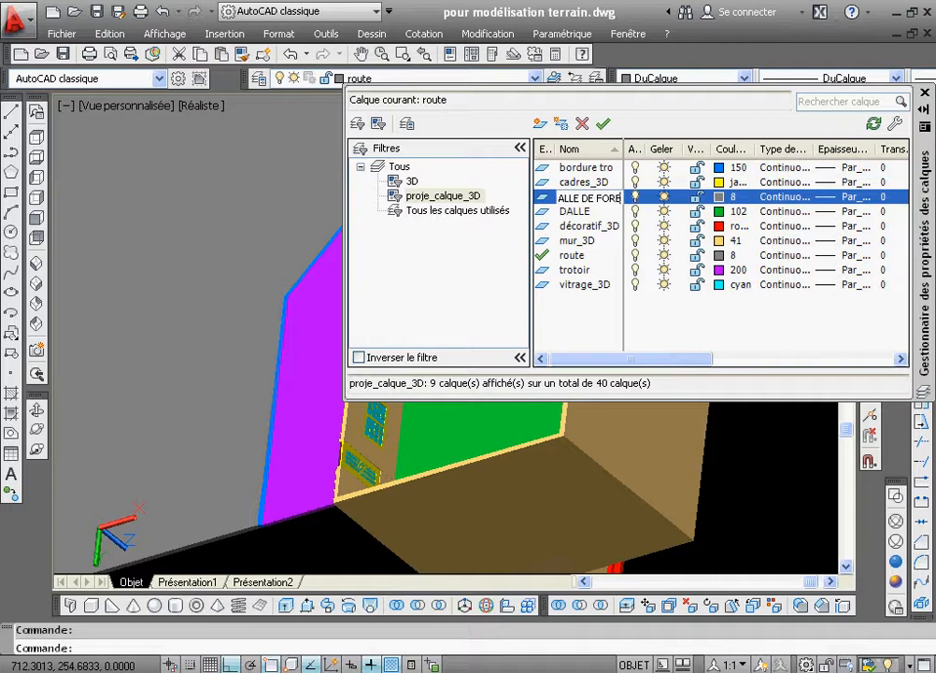
# - Assign colour 221 to the DALLE DE FORE layer and make it the current layer
pyautogui.click(720, 197)
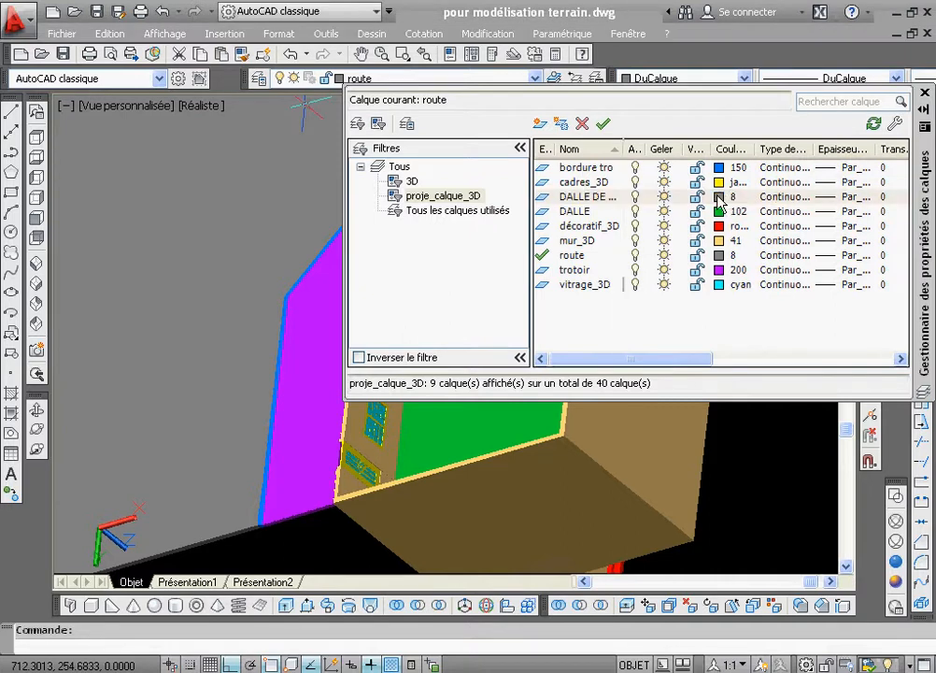
pyautogui.click(412, 284)
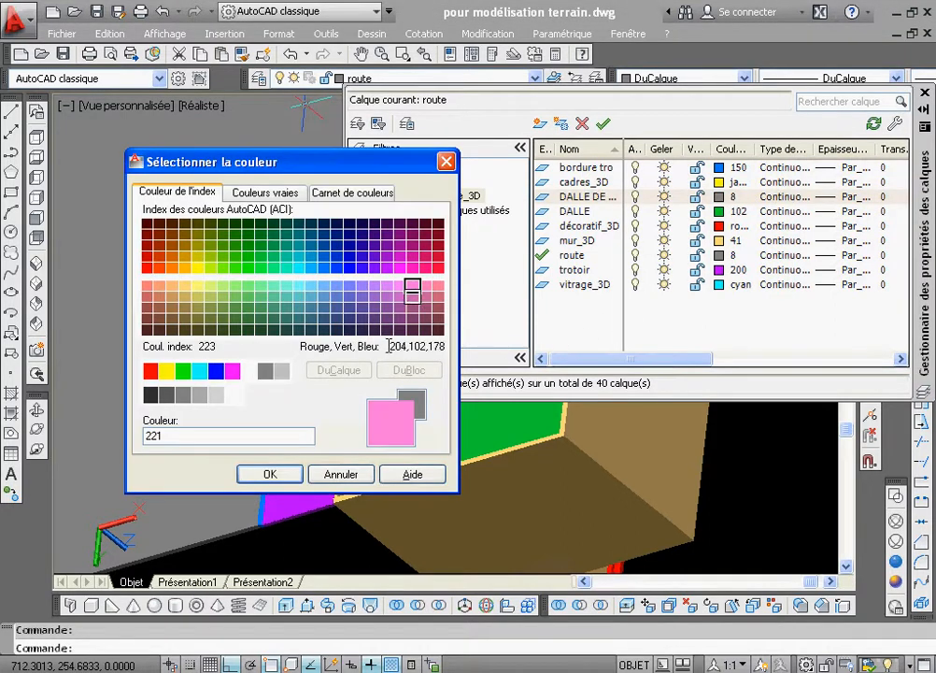
pyautogui.click(271, 473)
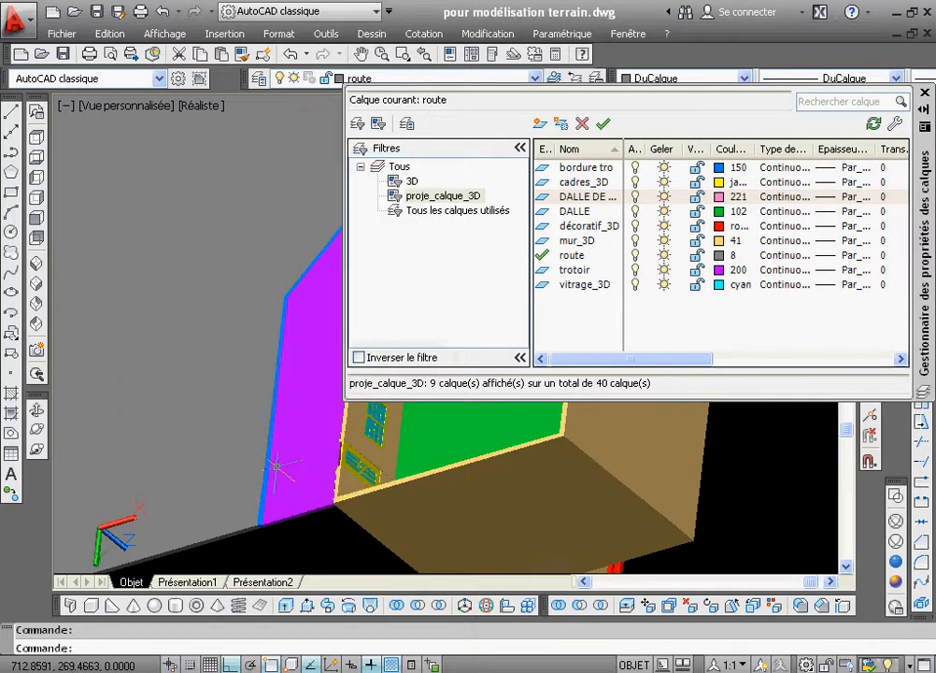
pyautogui.click(603, 124)
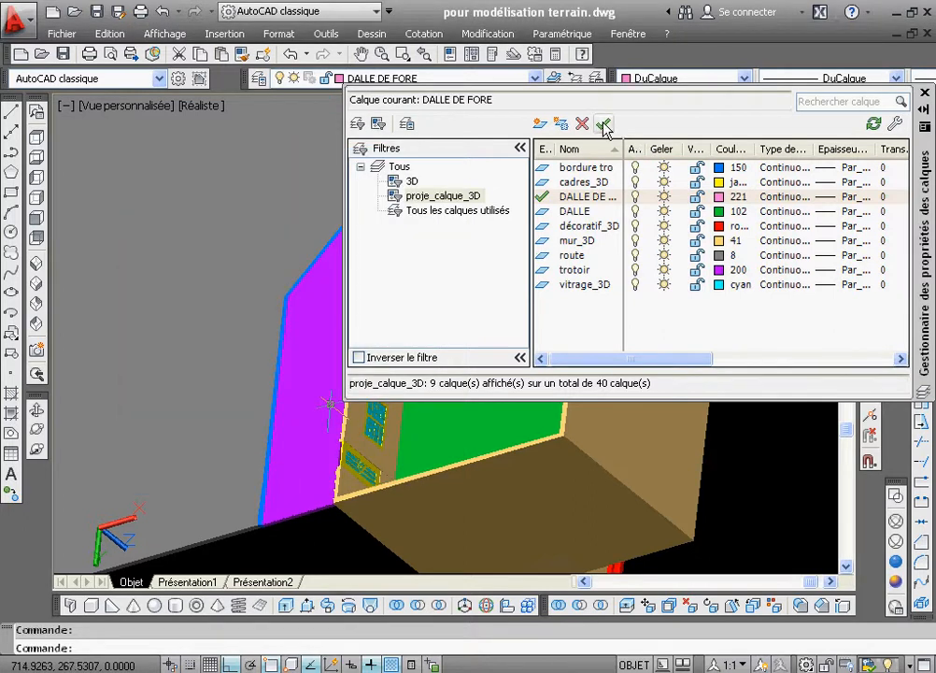
pyautogui.click(925, 93)
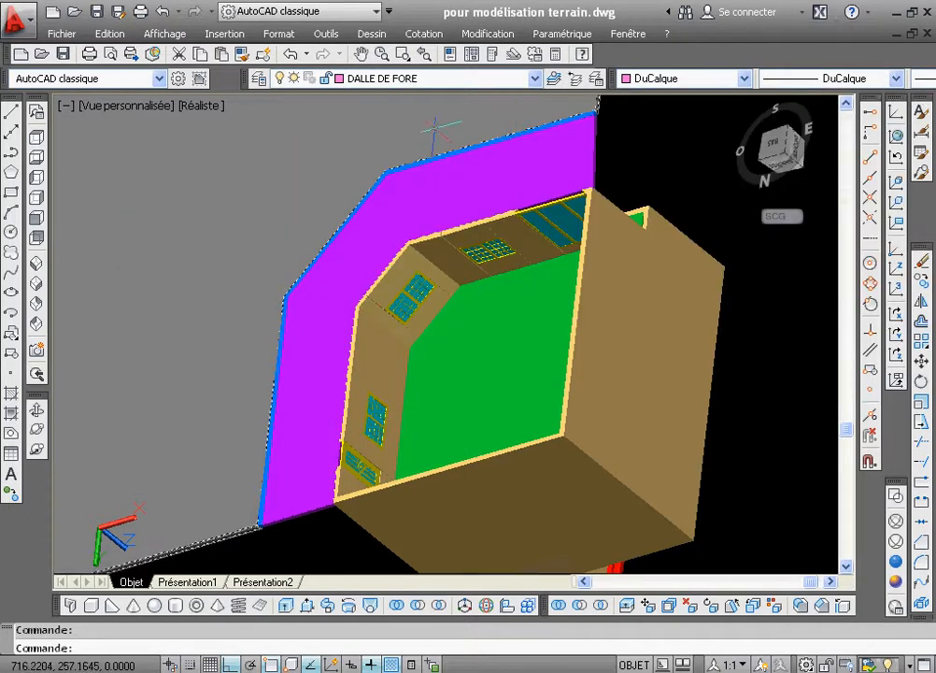
# - Start a polyline at the inner wall corner beside the door and trace it around the door recess on the building's underside
pyautogui.click(11, 151)
pyautogui.click(404, 56)
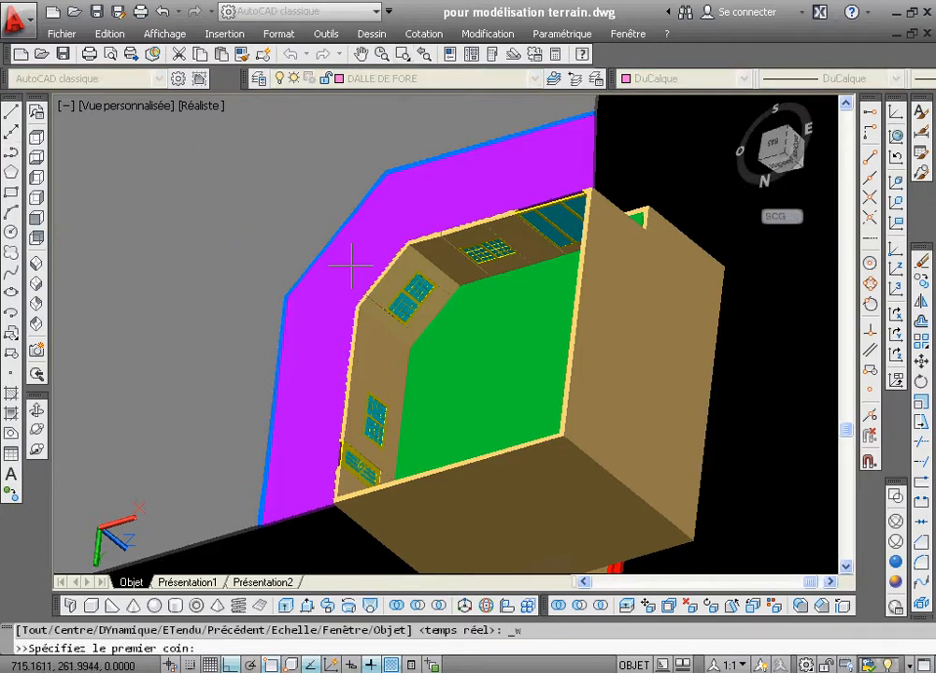
pyautogui.click(308, 359)
pyautogui.click(416, 534)
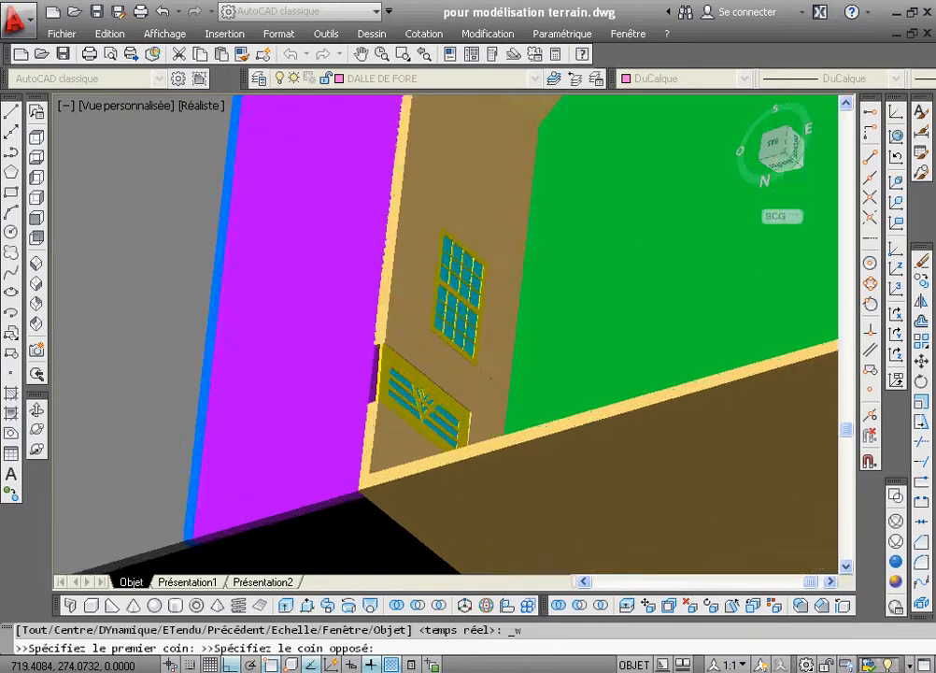
pyautogui.click(383, 460)
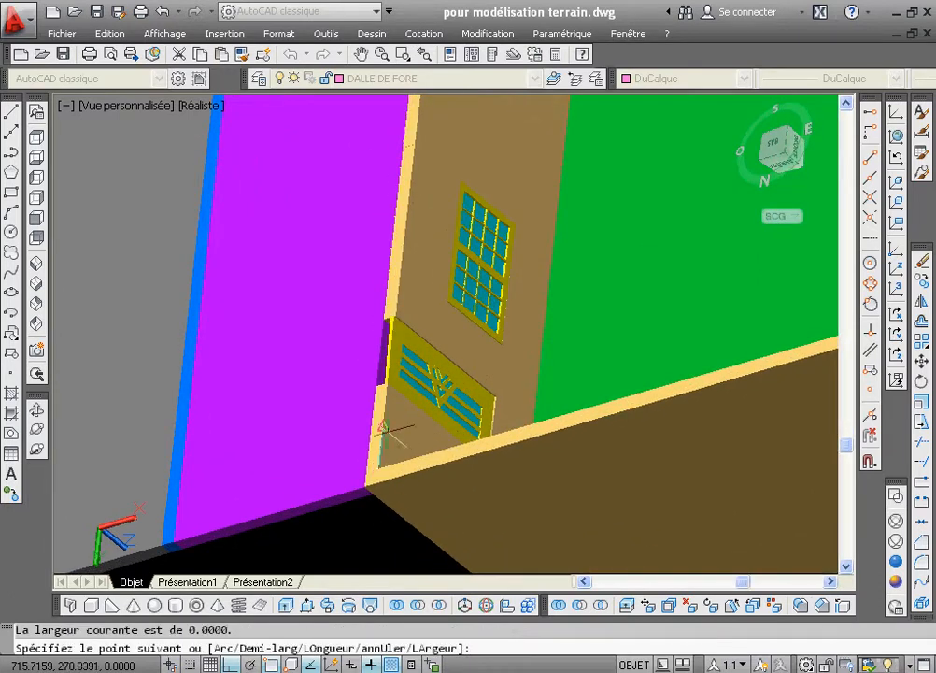
pyautogui.click(385, 382)
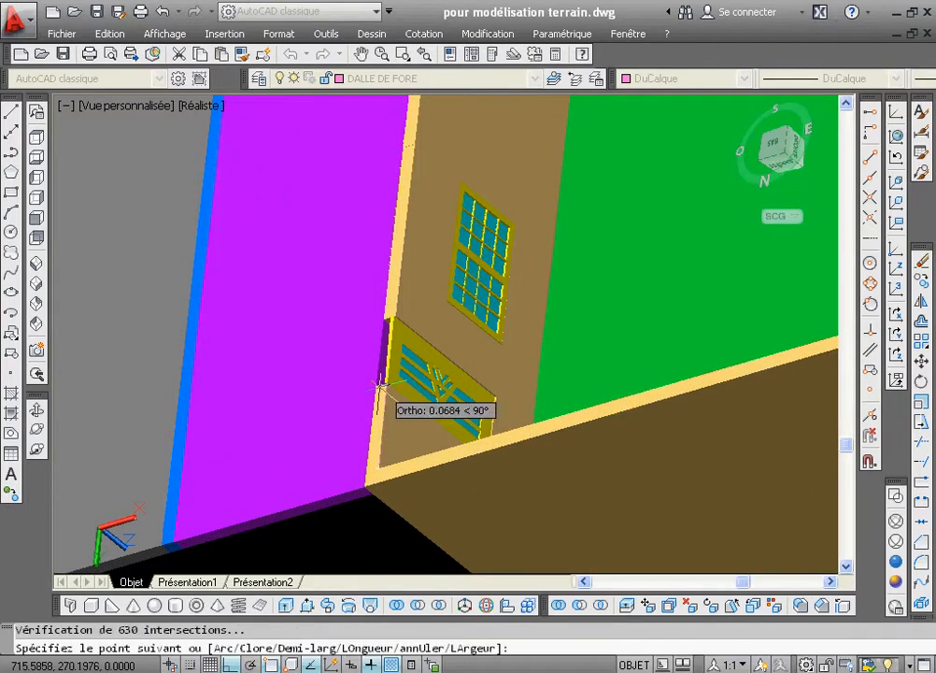
pyautogui.click(382, 371)
pyautogui.click(384, 318)
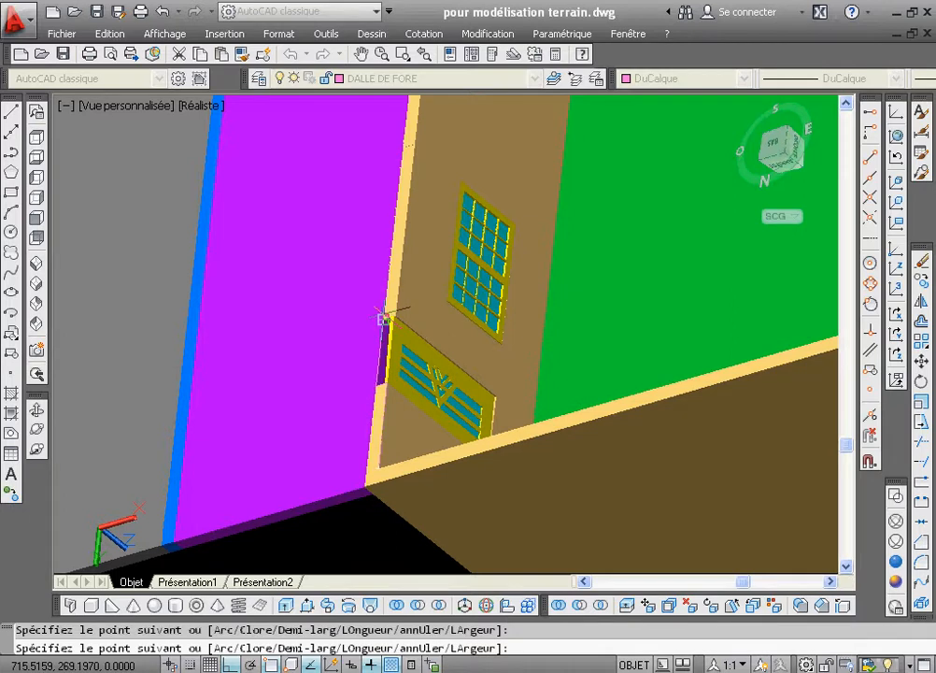
pyautogui.click(393, 318)
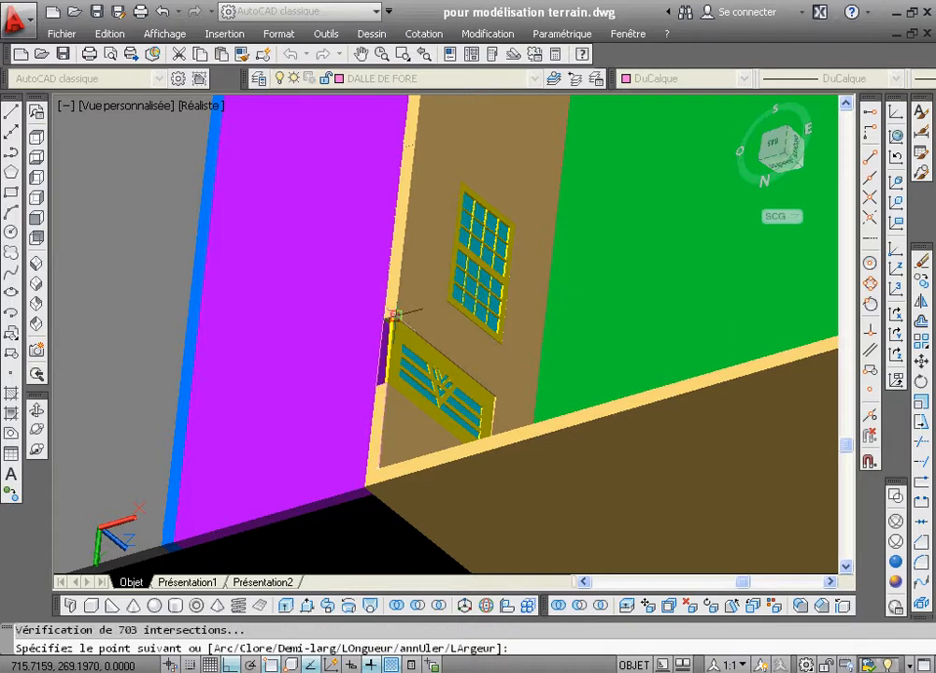
# - Continue the polyline along the inner face of the door wall to the start of the chamfered corner
pyautogui.click(423, 54)
pyautogui.click(404, 56)
pyautogui.click(341, 265)
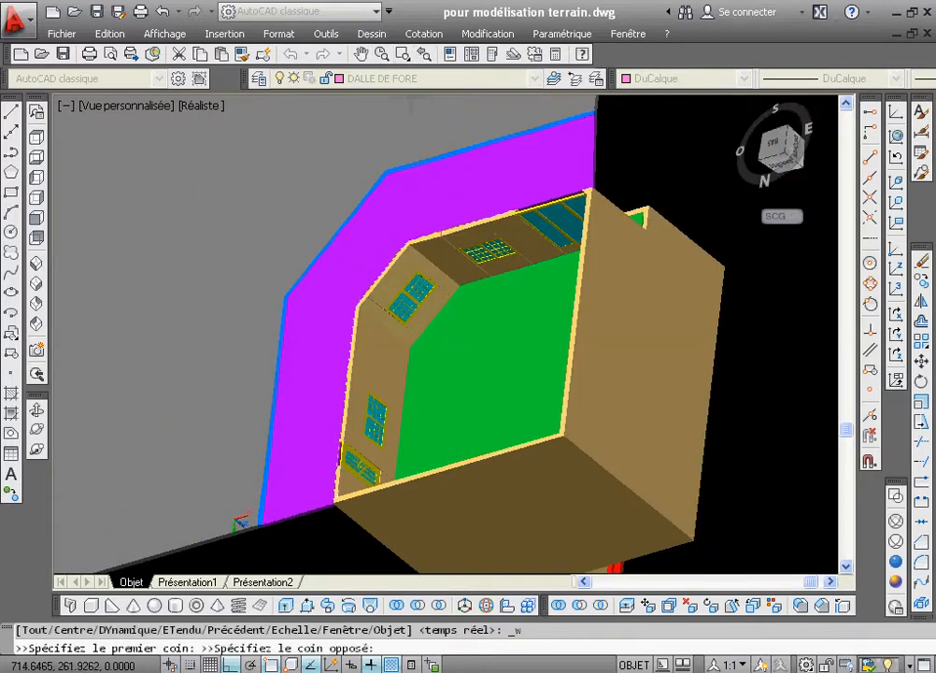
pyautogui.click(394, 311)
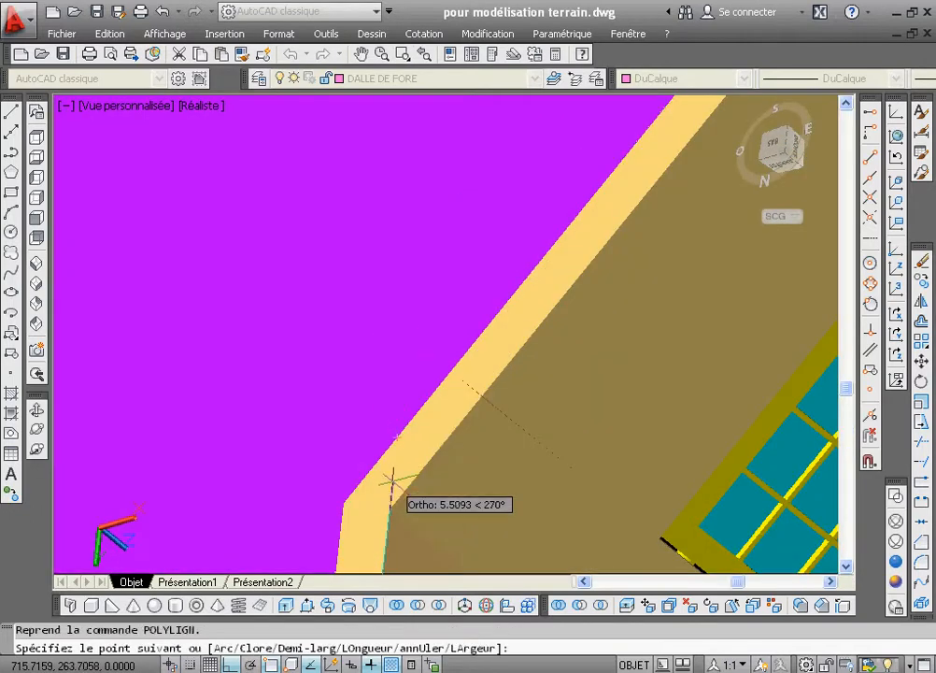
pyautogui.click(389, 509)
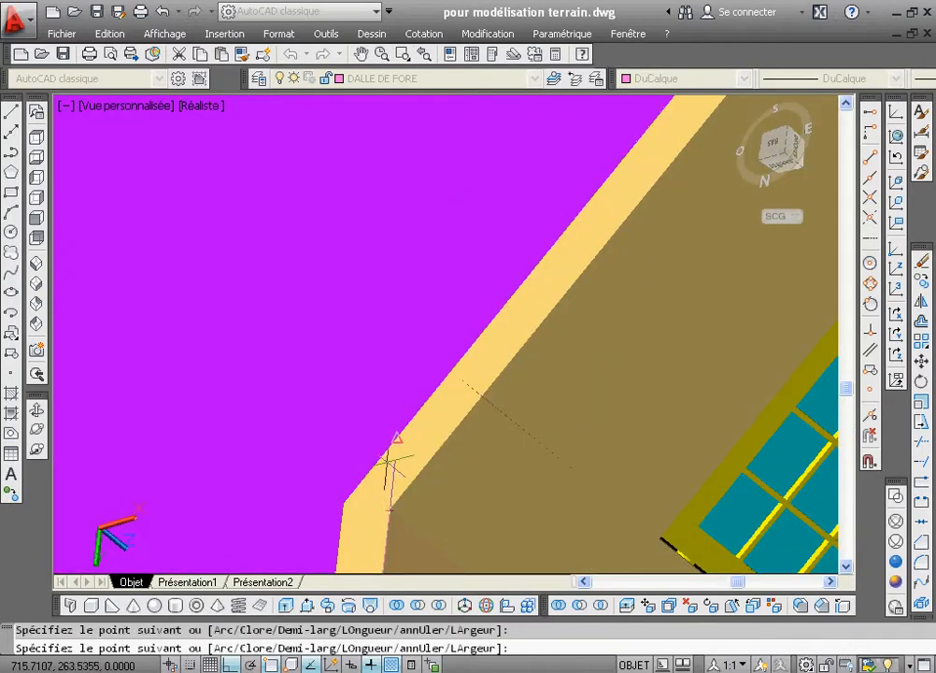
# - Continue the polyline along the chamfered wall's inner face and the adjoining window wall up to the large glazed opening
pyautogui.click(424, 54)
pyautogui.click(403, 57)
pyautogui.click(332, 309)
pyautogui.click(606, 180)
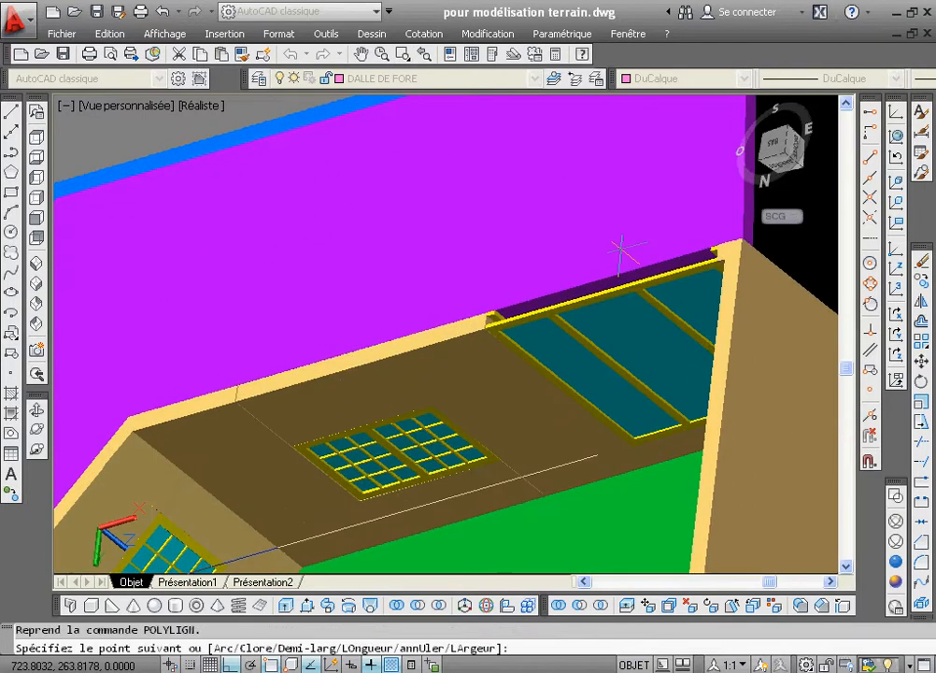
pyautogui.click(130, 425)
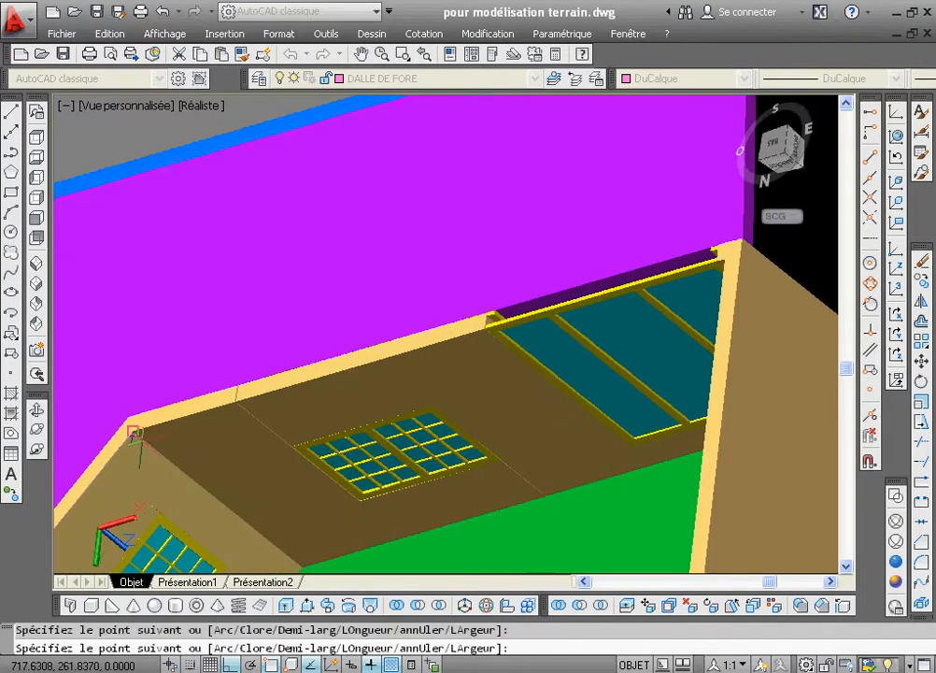
pyautogui.click(487, 318)
# - Trace the polyline around the large glazed opening, out to the wall's outer face and across to the opposite jamb
pyautogui.click(412, 52)
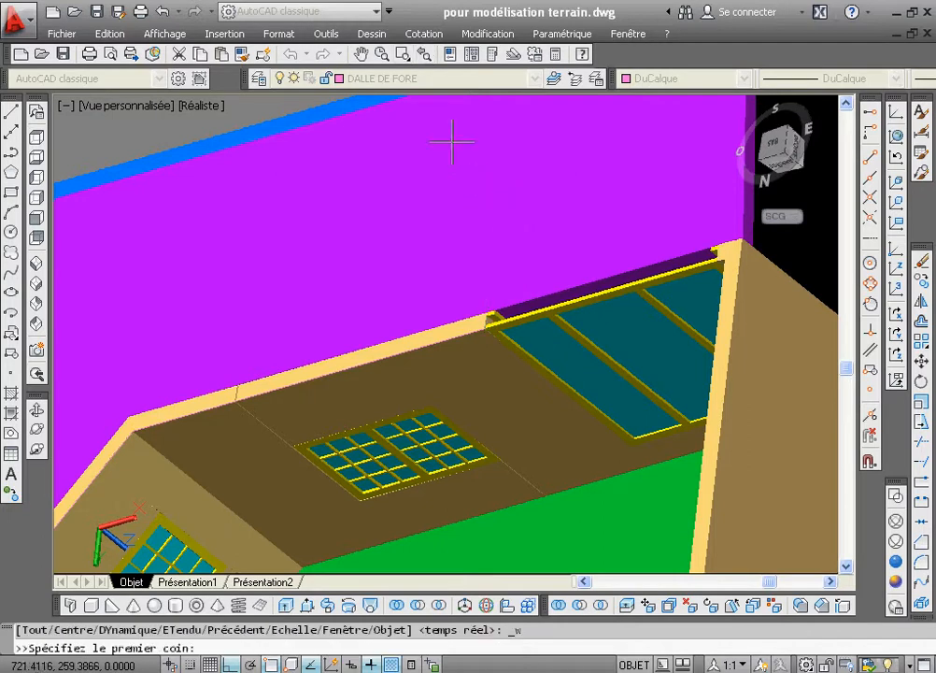
pyautogui.click(482, 320)
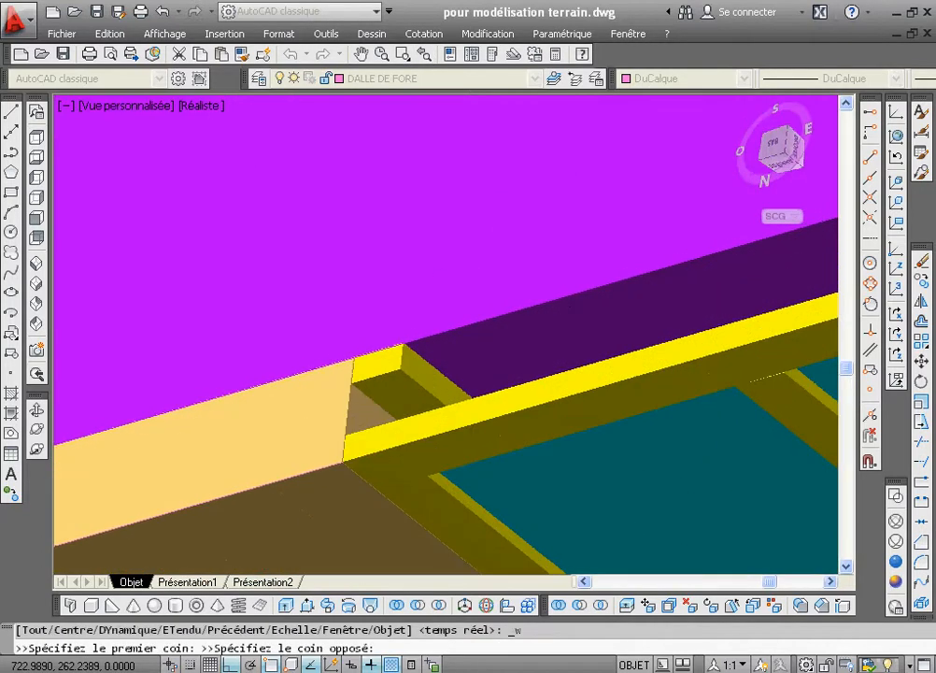
pyautogui.click(337, 362)
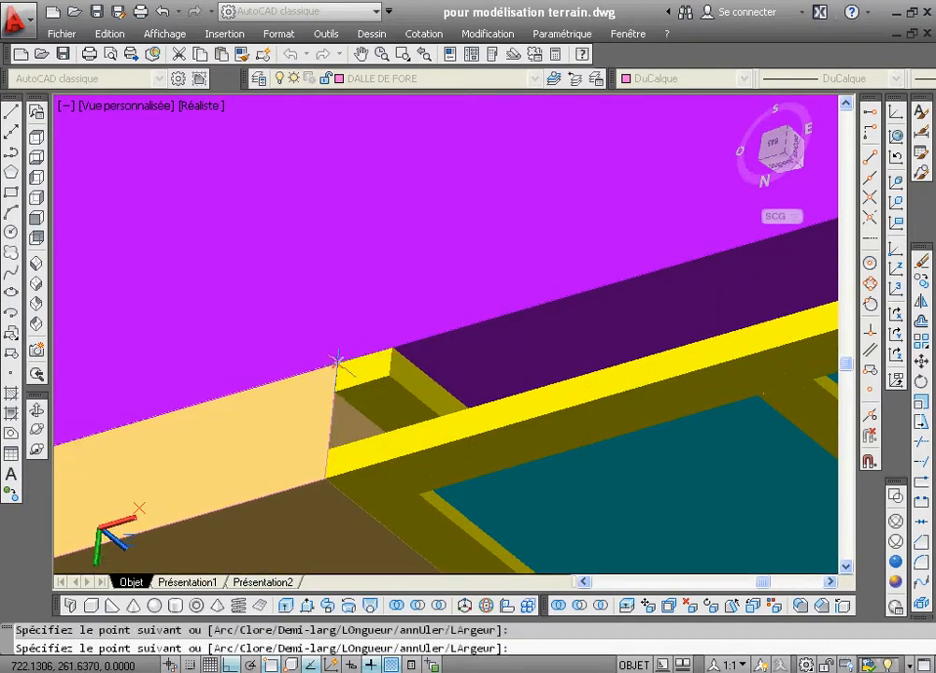
pyautogui.click(423, 54)
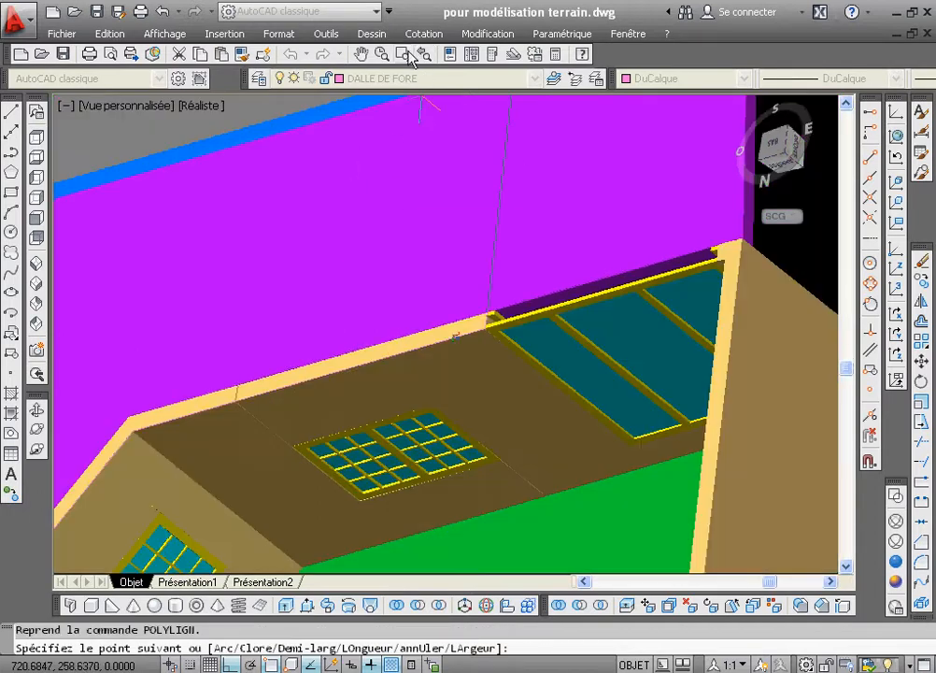
pyautogui.click(402, 53)
pyautogui.click(683, 199)
pyautogui.click(802, 323)
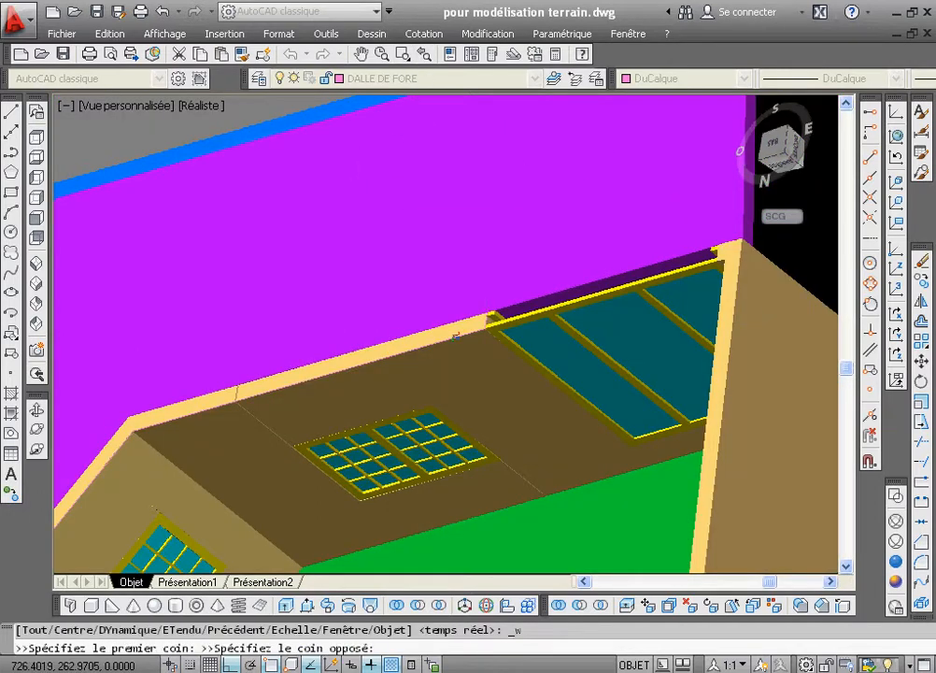
pyautogui.click(350, 280)
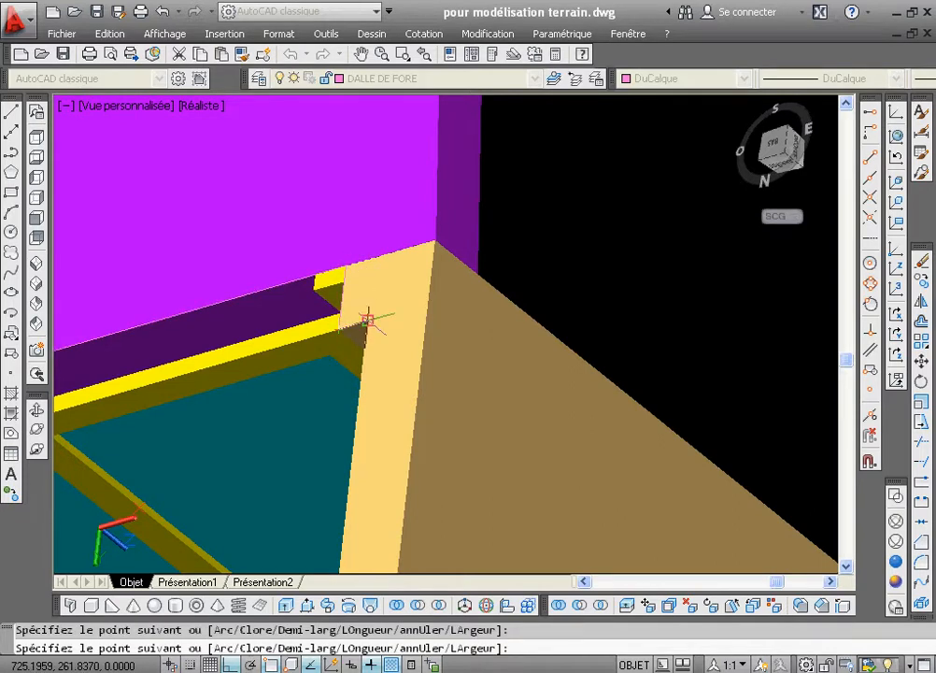
# - Take the polyline to the inner corner of the two blank walls and close the slab outline
pyautogui.click(424, 55)
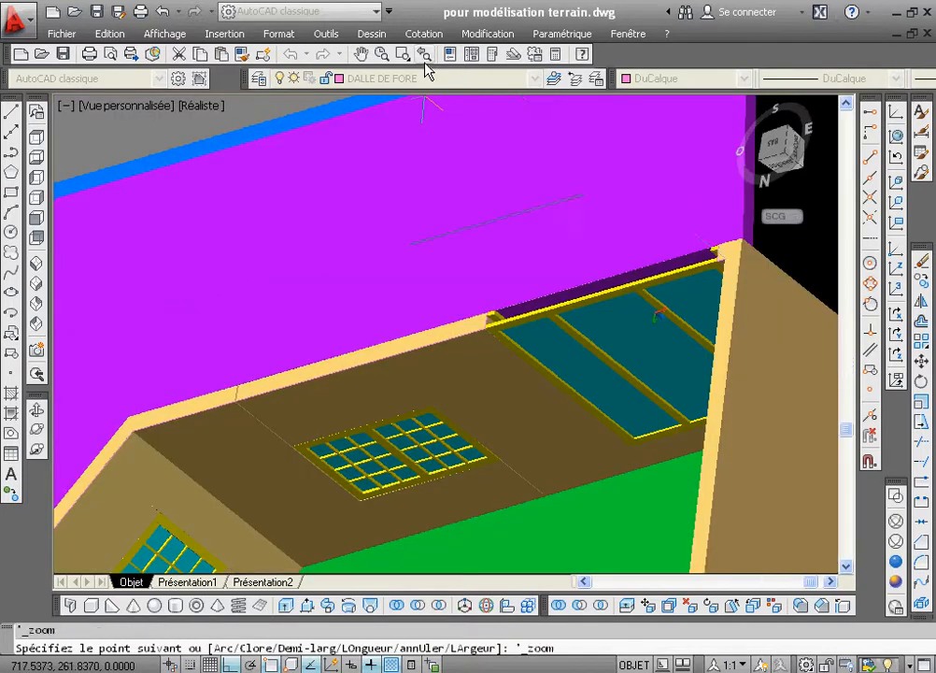
pyautogui.click(425, 60)
pyautogui.click(404, 56)
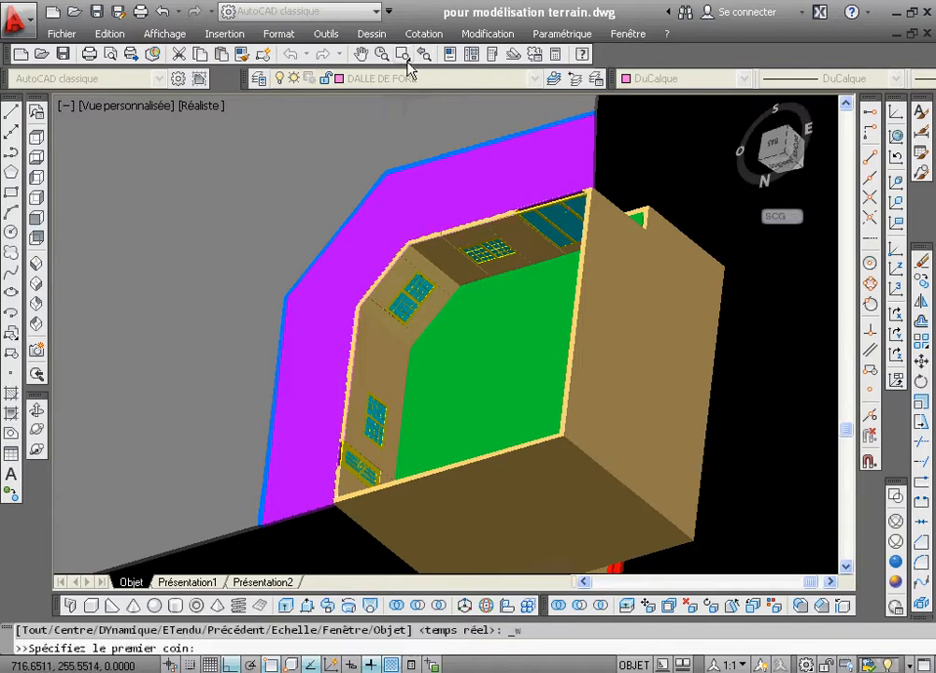
pyautogui.click(539, 403)
pyautogui.click(547, 458)
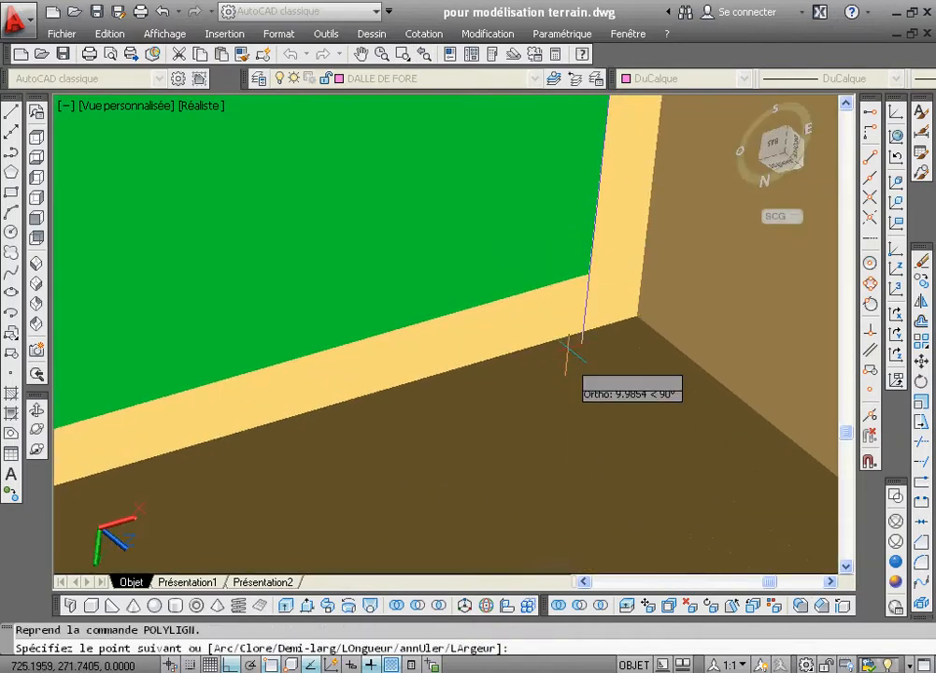
pyautogui.click(586, 271)
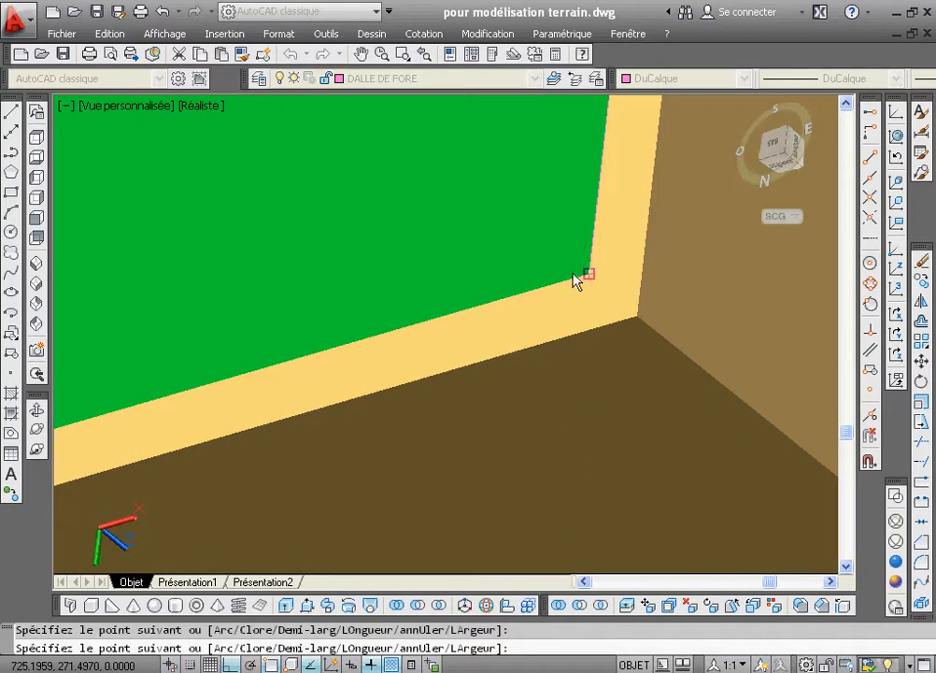
pyautogui.rightClick(576, 280)
pyautogui.click(610, 365)
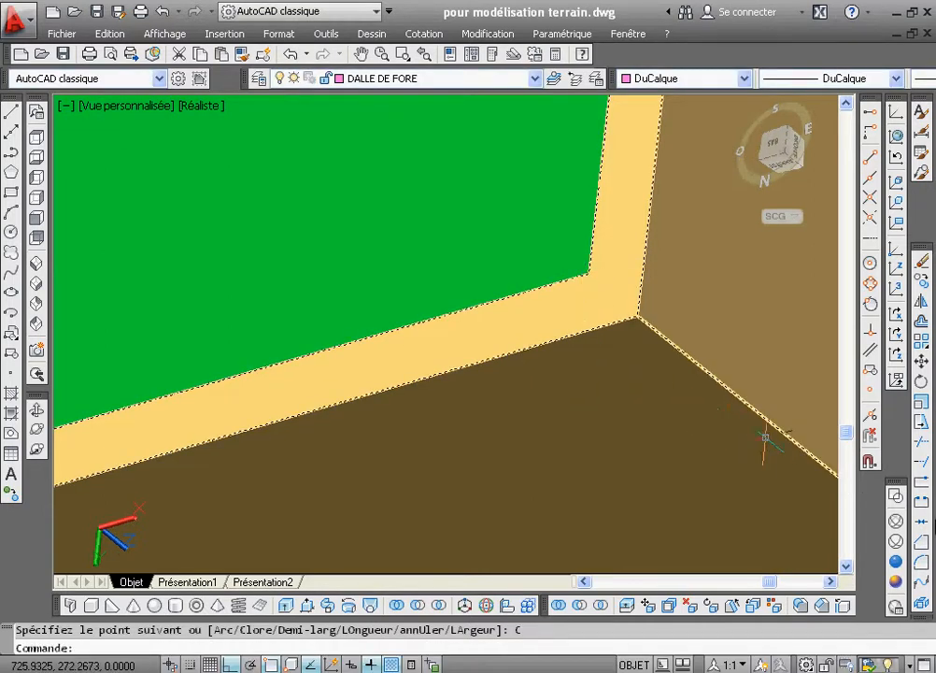
# - Switch to 2D wireframe display and extrude the closed slab outline to a height of 0.001
pyautogui.click(896, 495)
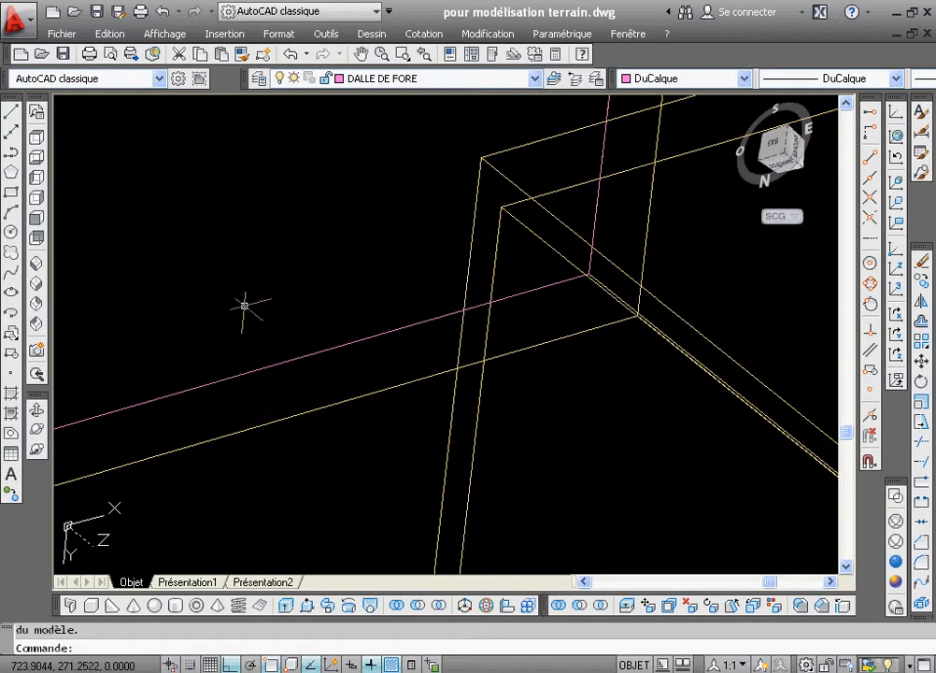
pyautogui.click(285, 605)
pyautogui.click(519, 295)
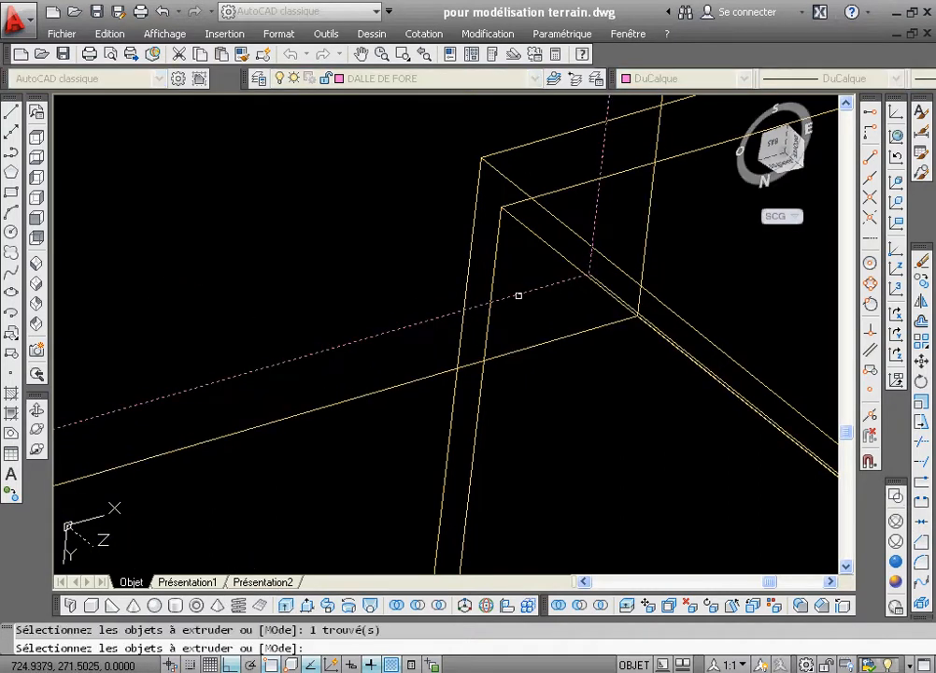
pyautogui.rightClick(520, 301)
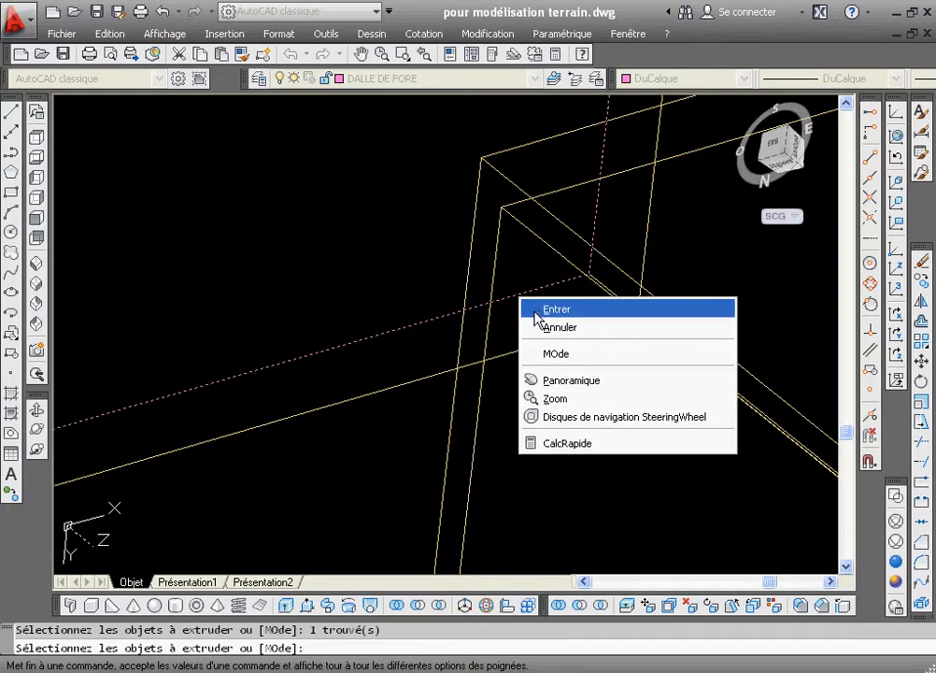
pyautogui.click(547, 310)
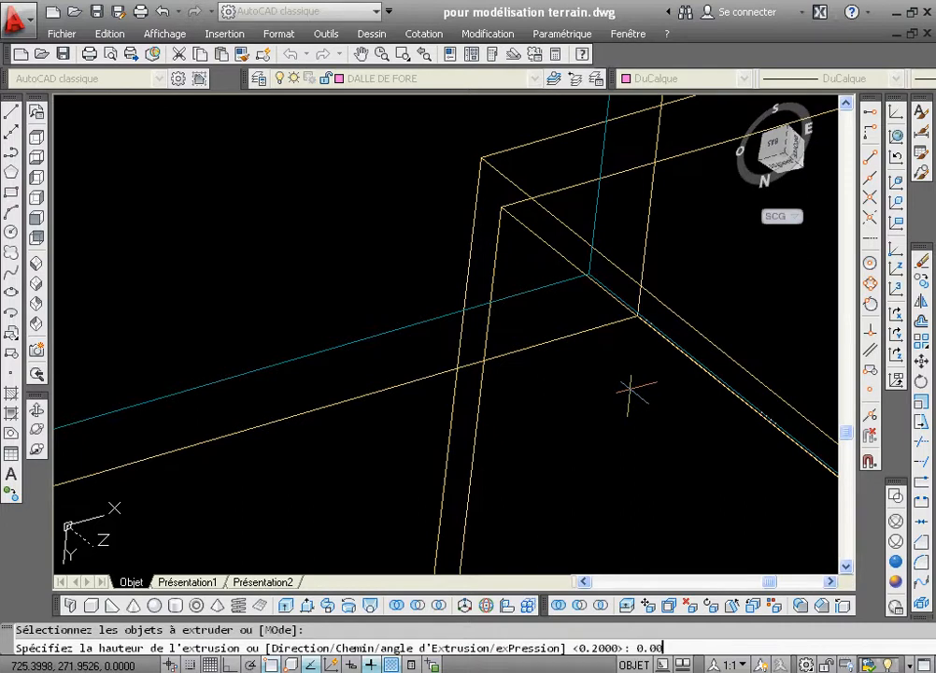
pyautogui.press('Return')
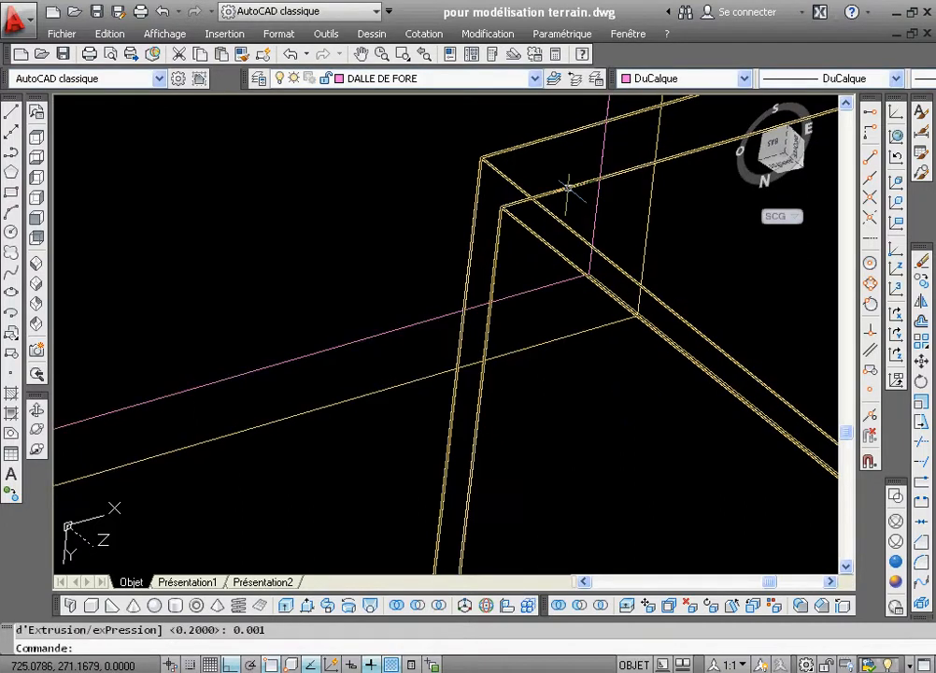
# - Examine the extruded slab from below, and the whole terrain and building in southeast and southwest isometric views
pyautogui.click(427, 55)
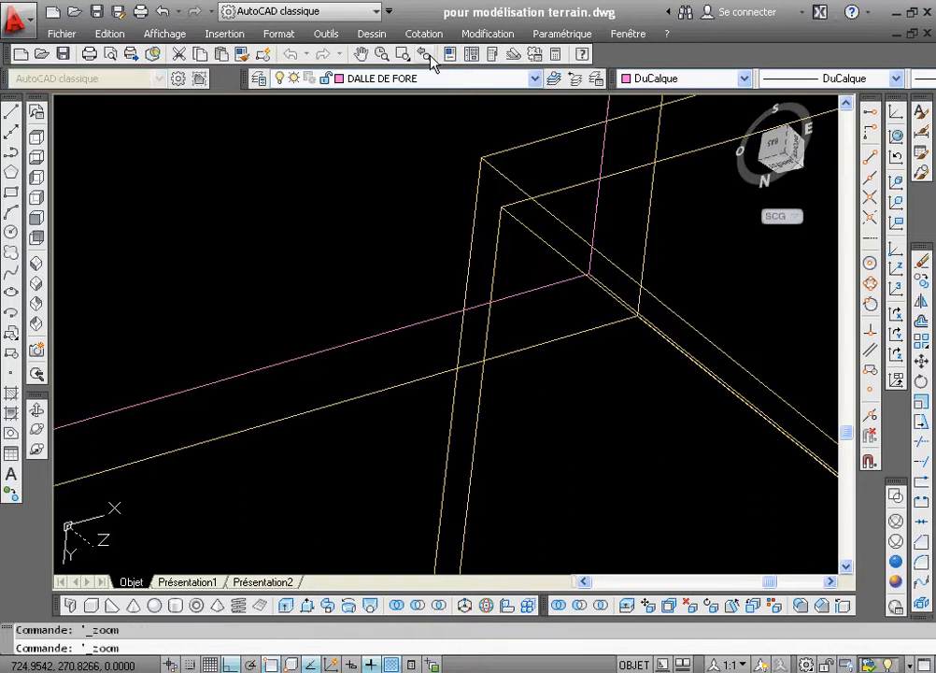
pyautogui.click(428, 55)
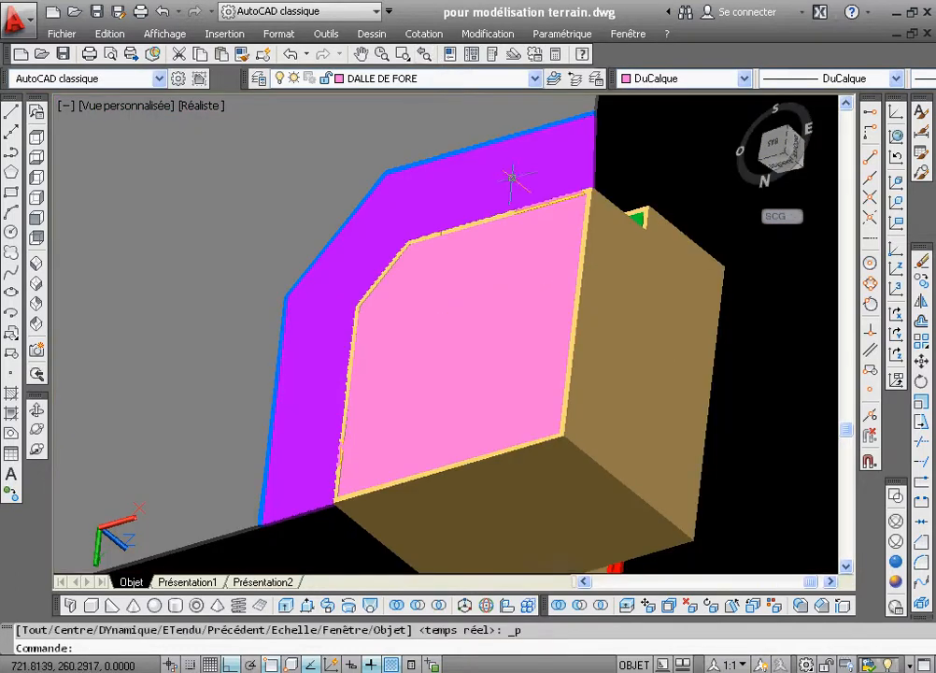
pyautogui.click(37, 288)
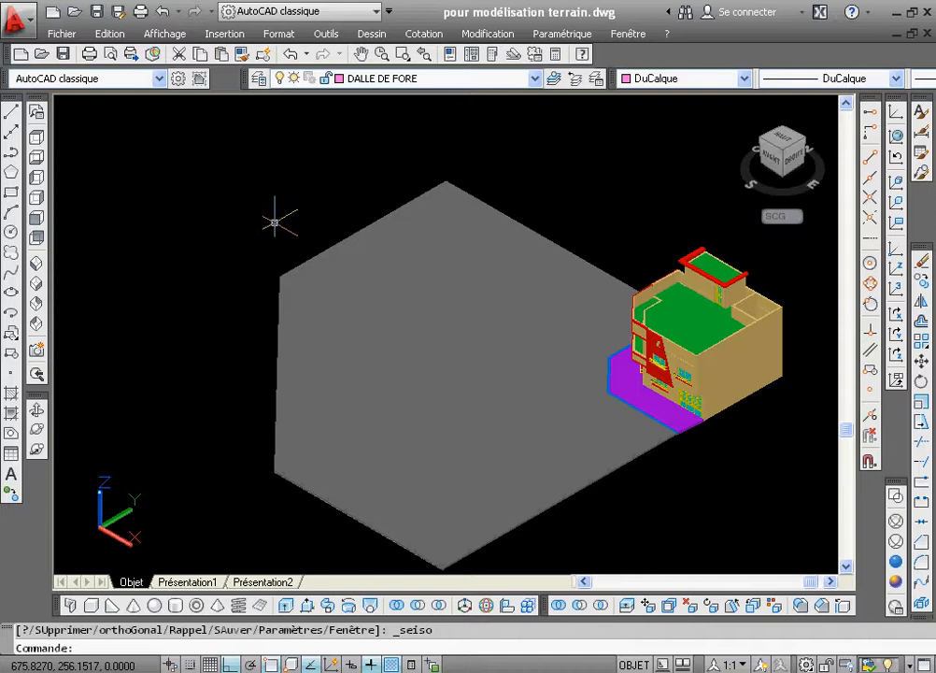
pyautogui.click(37, 282)
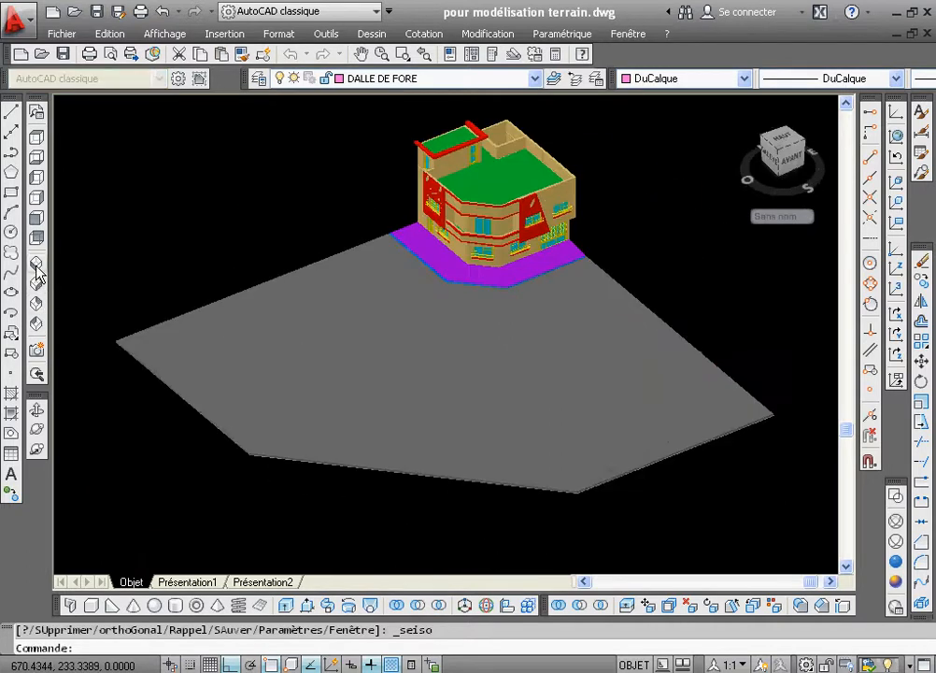
pyautogui.click(361, 54)
pyautogui.moveTo(471, 212); pyautogui.dragTo(498, 312)
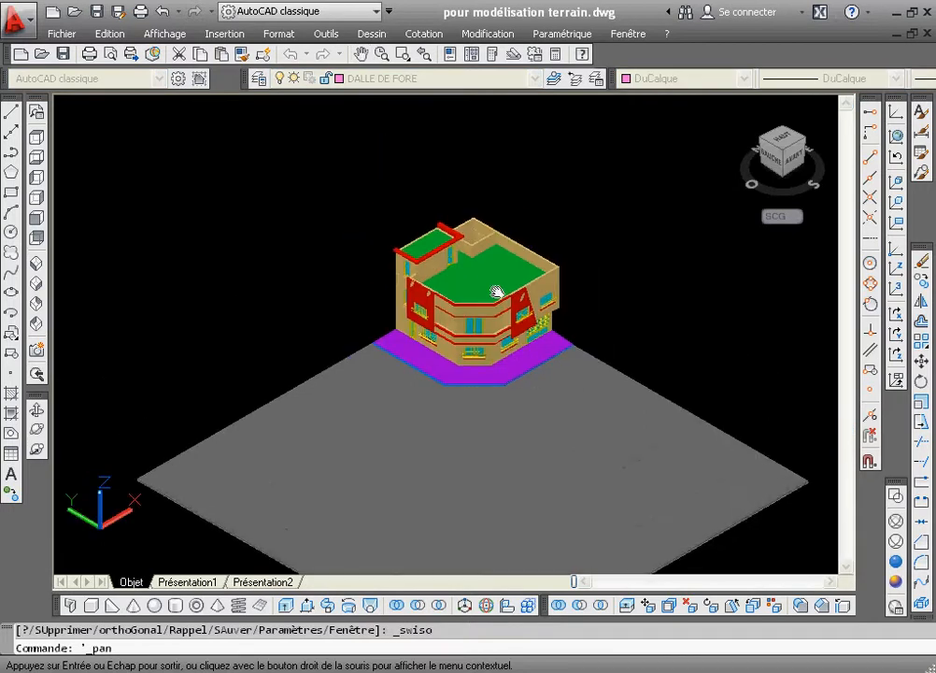
pyautogui.rightClick(500, 297)
pyautogui.click(524, 301)
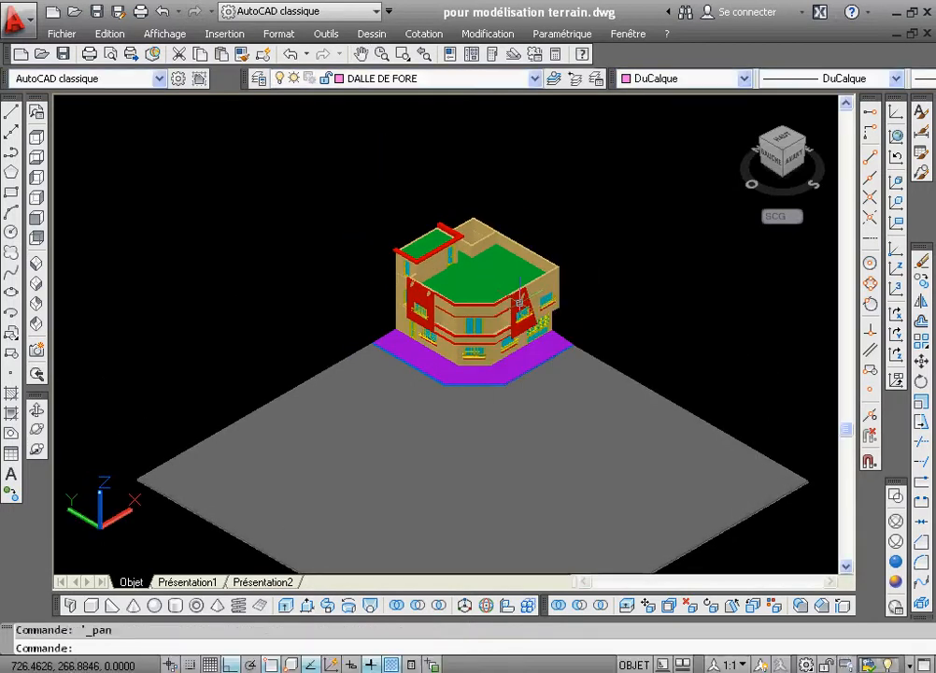
# - Inspect the building with its surrounding pavement and kerb up close in the southwest isometric view
pyautogui.click(403, 53)
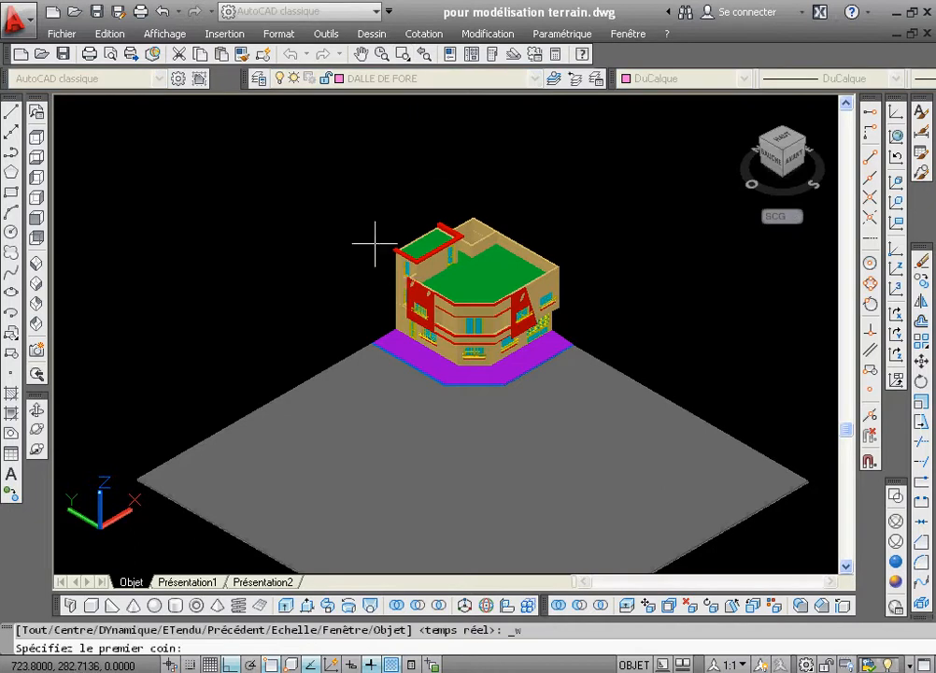
pyautogui.click(354, 187)
pyautogui.click(626, 480)
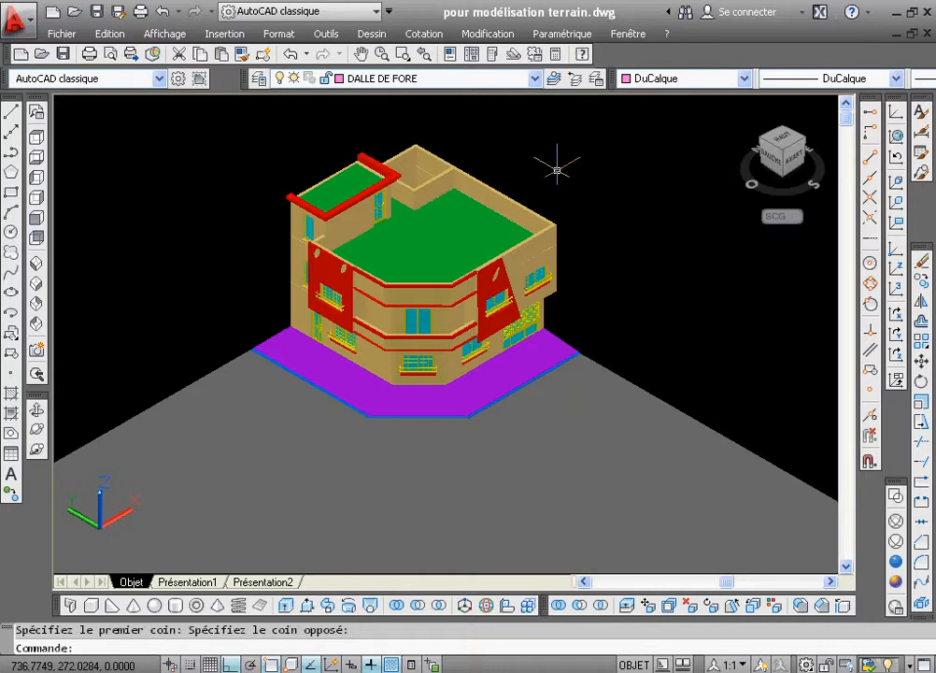
pyautogui.click(423, 54)
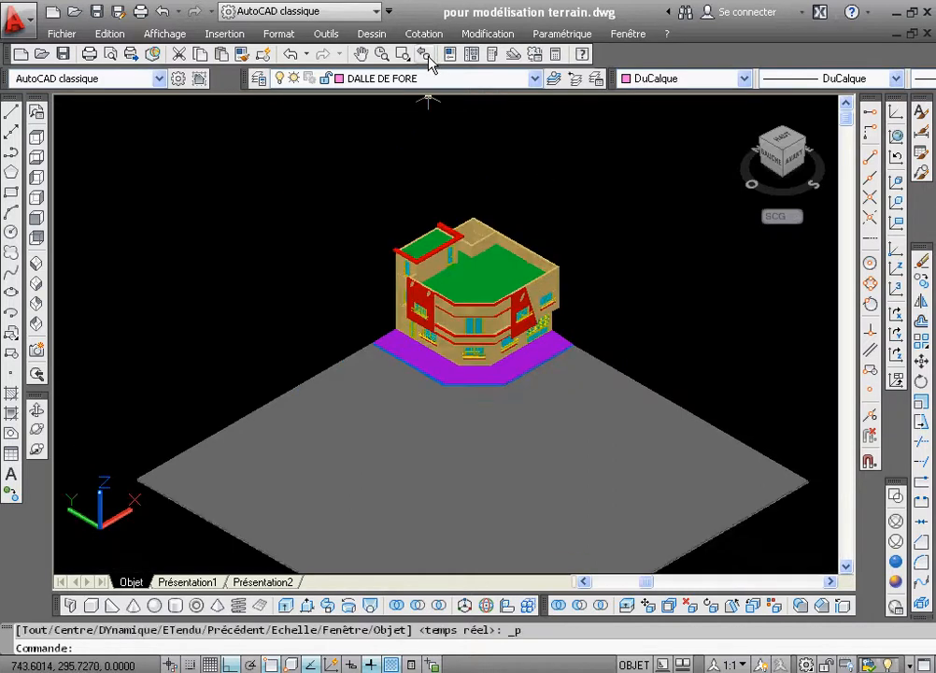
pyautogui.click(402, 55)
pyautogui.click(344, 157)
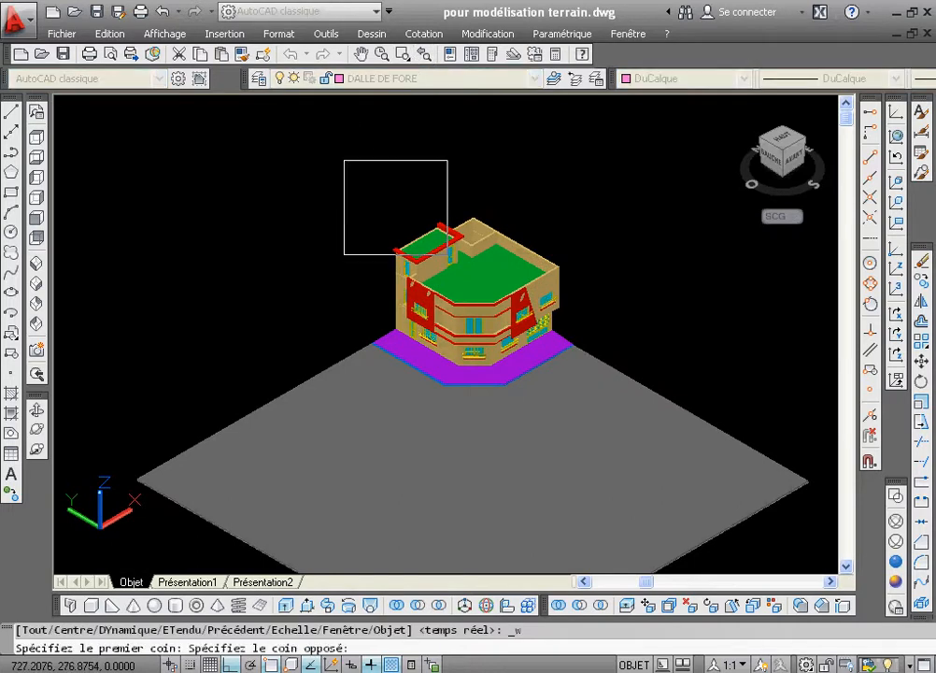
pyautogui.click(577, 456)
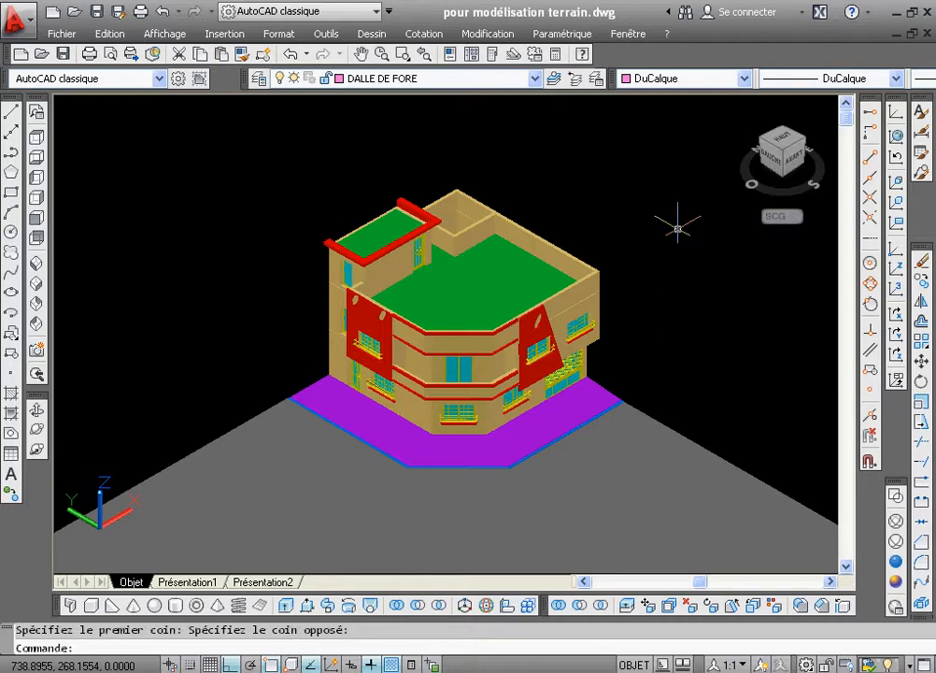
pyautogui.click(678, 227)
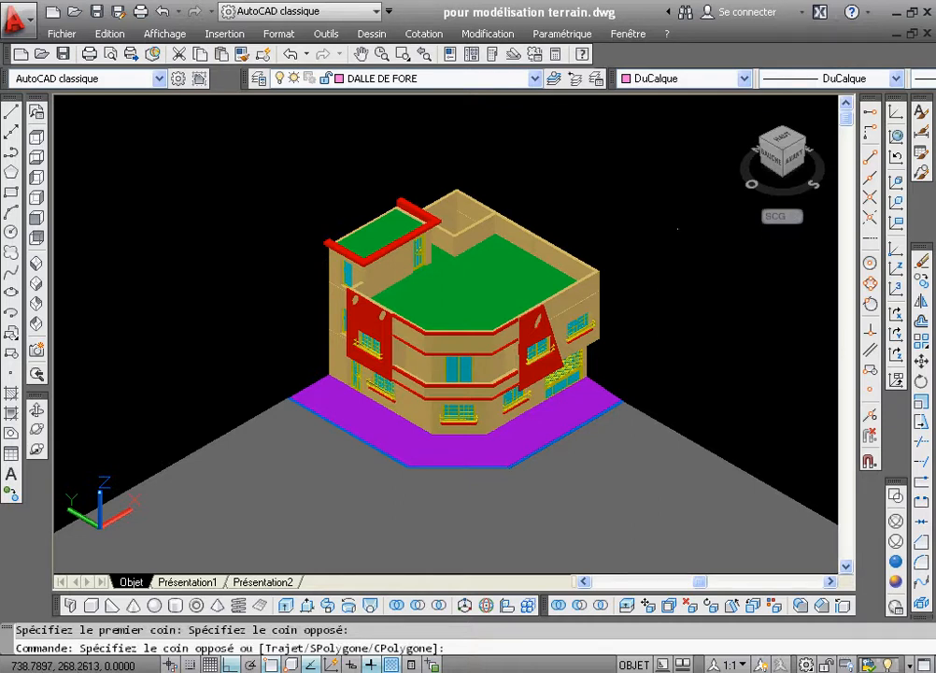
pyautogui.click(654, 250)
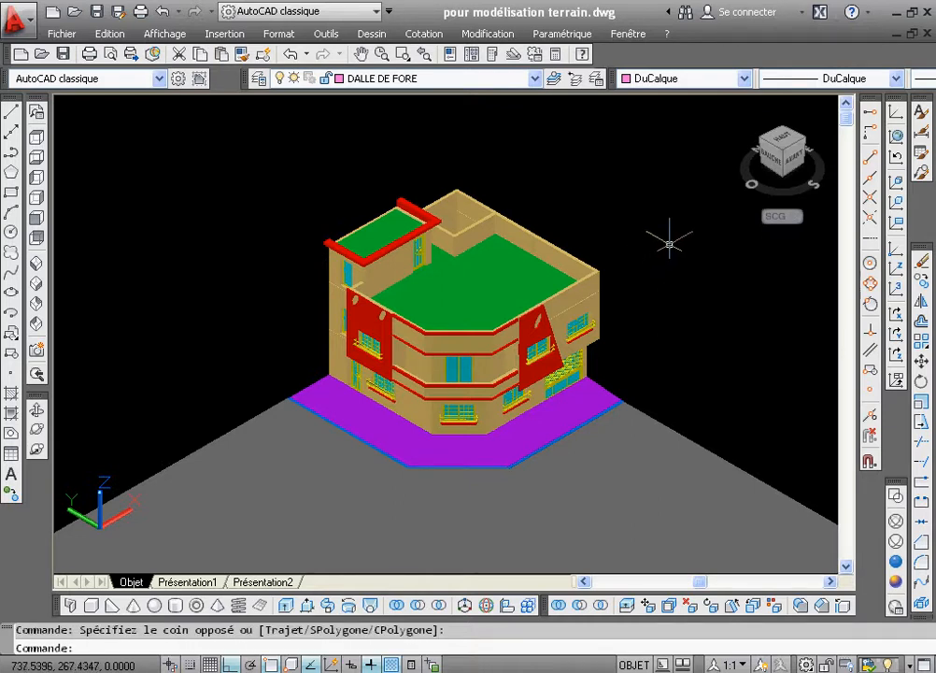